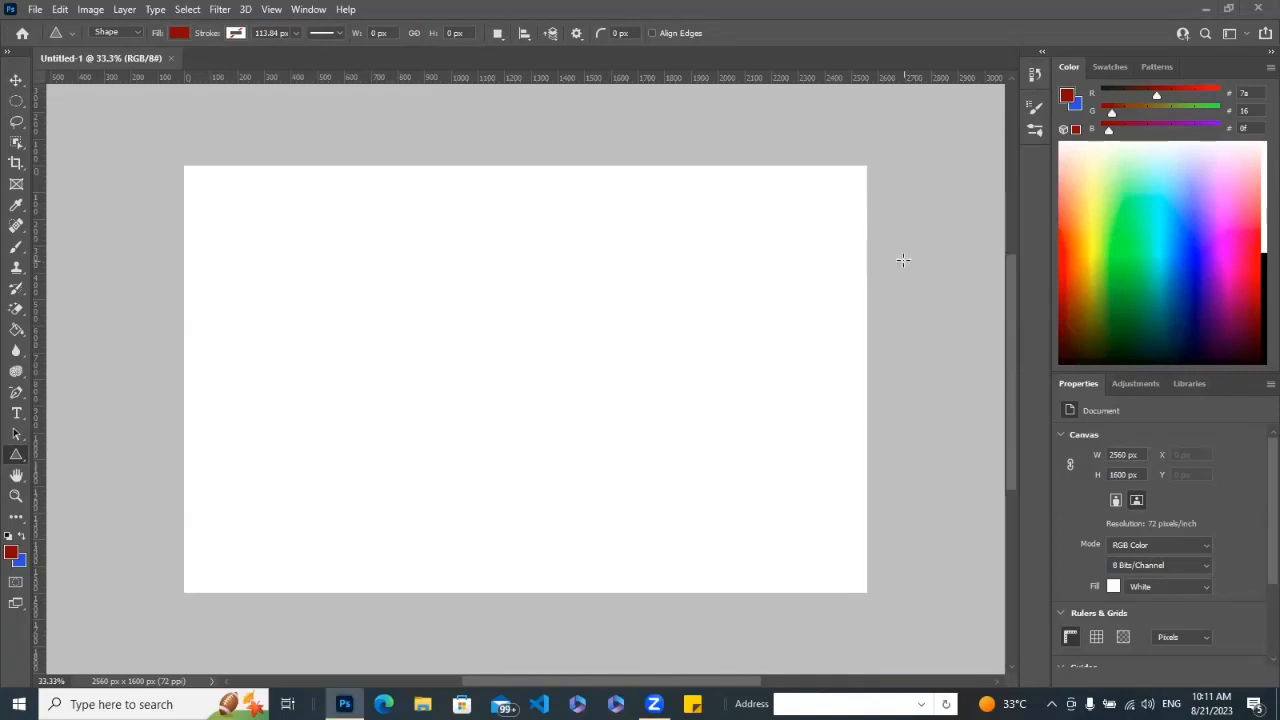
pyautogui.click(958, 277)
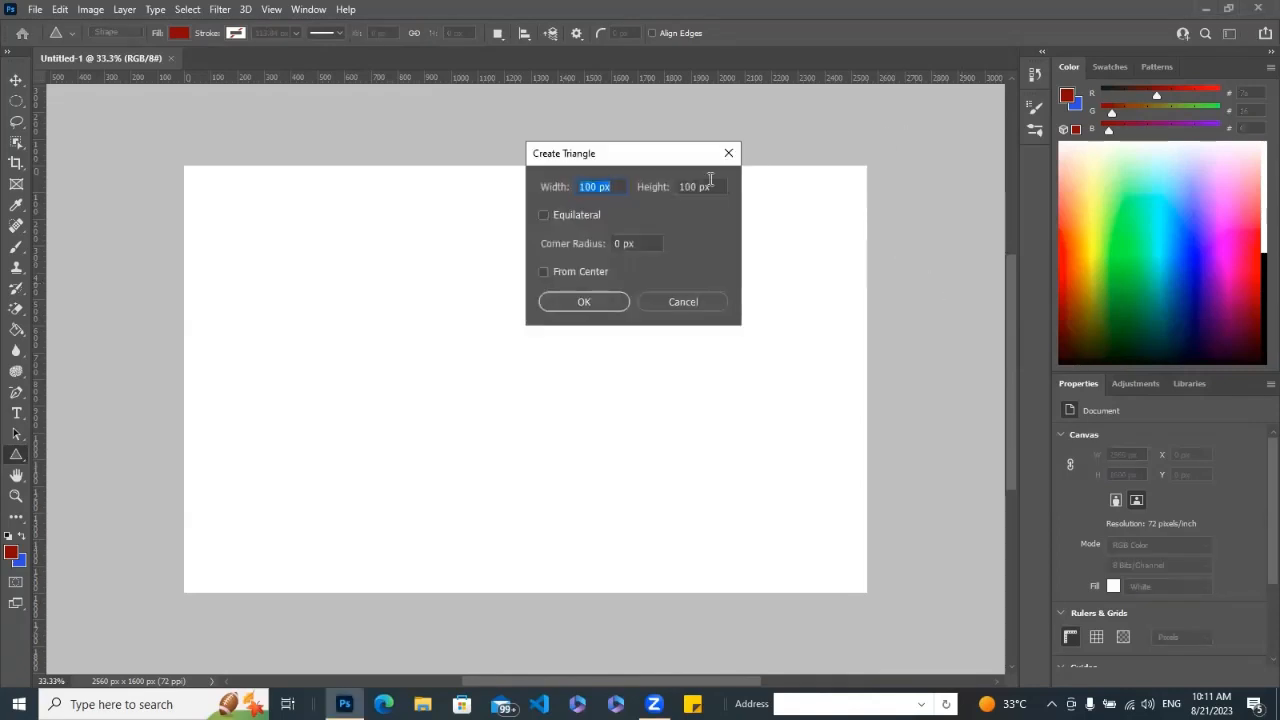
pyautogui.click(728, 155)
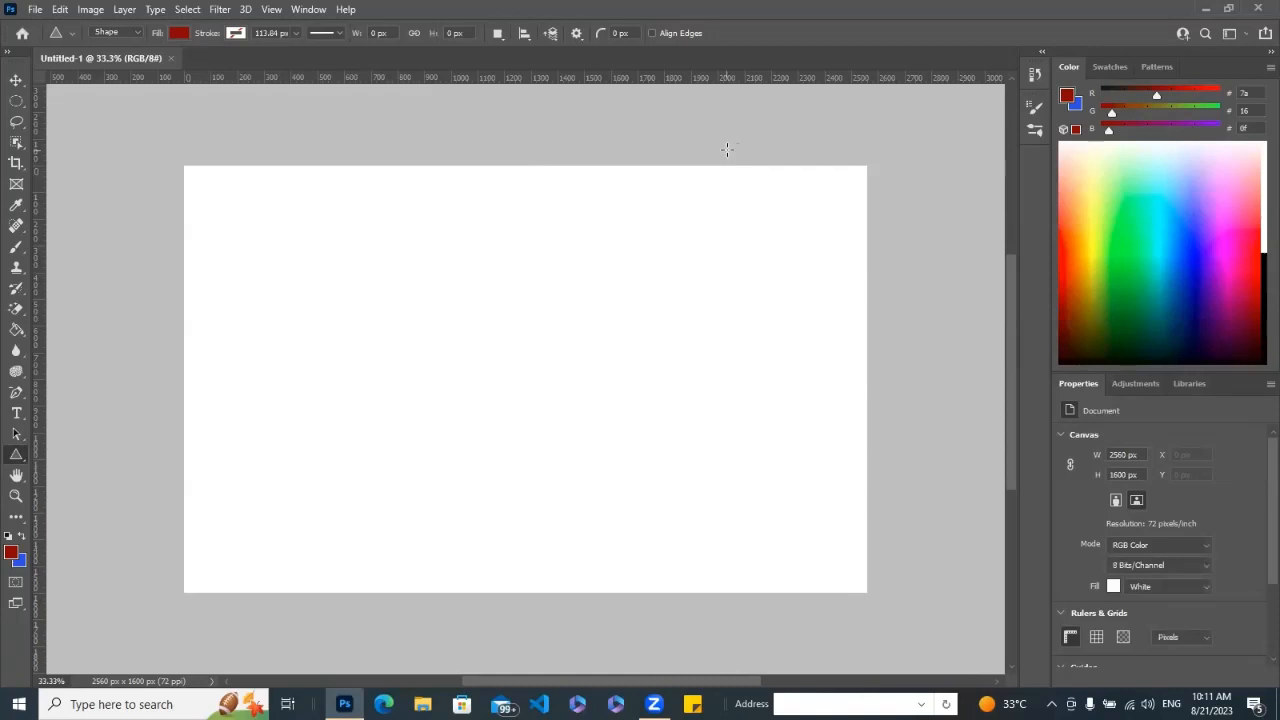
pyautogui.click(923, 397)
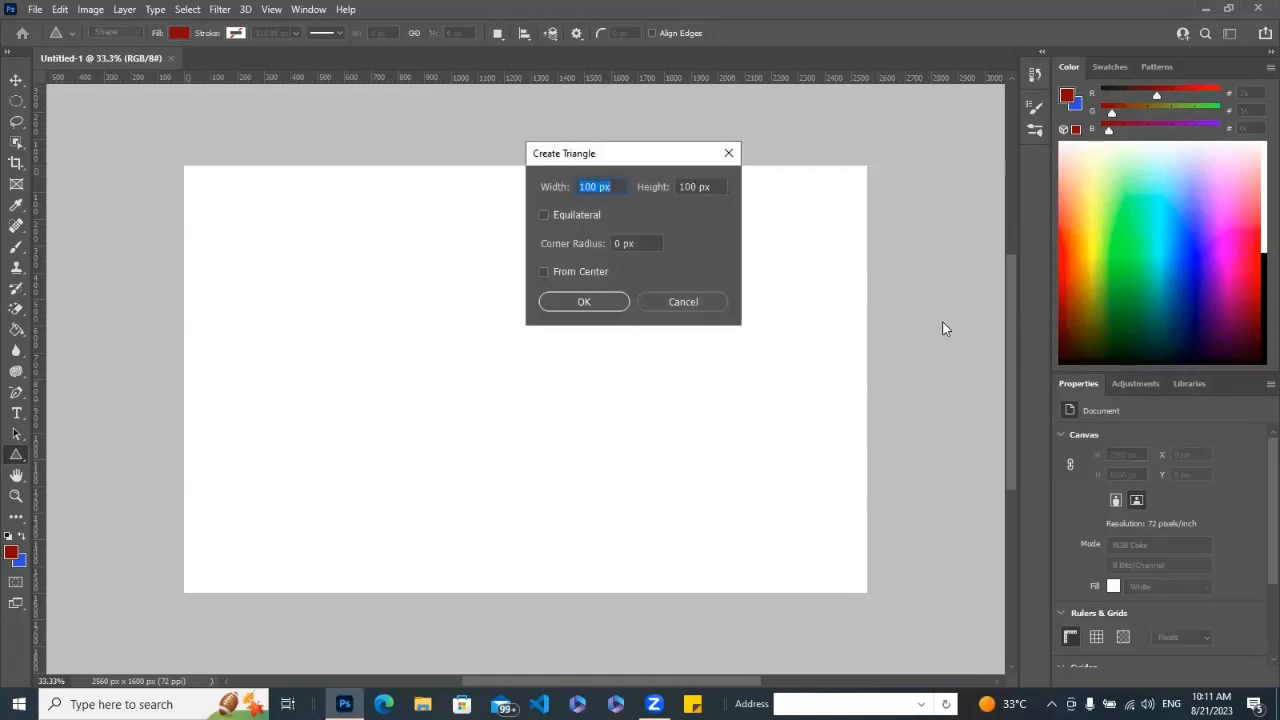
pyautogui.click(683, 300)
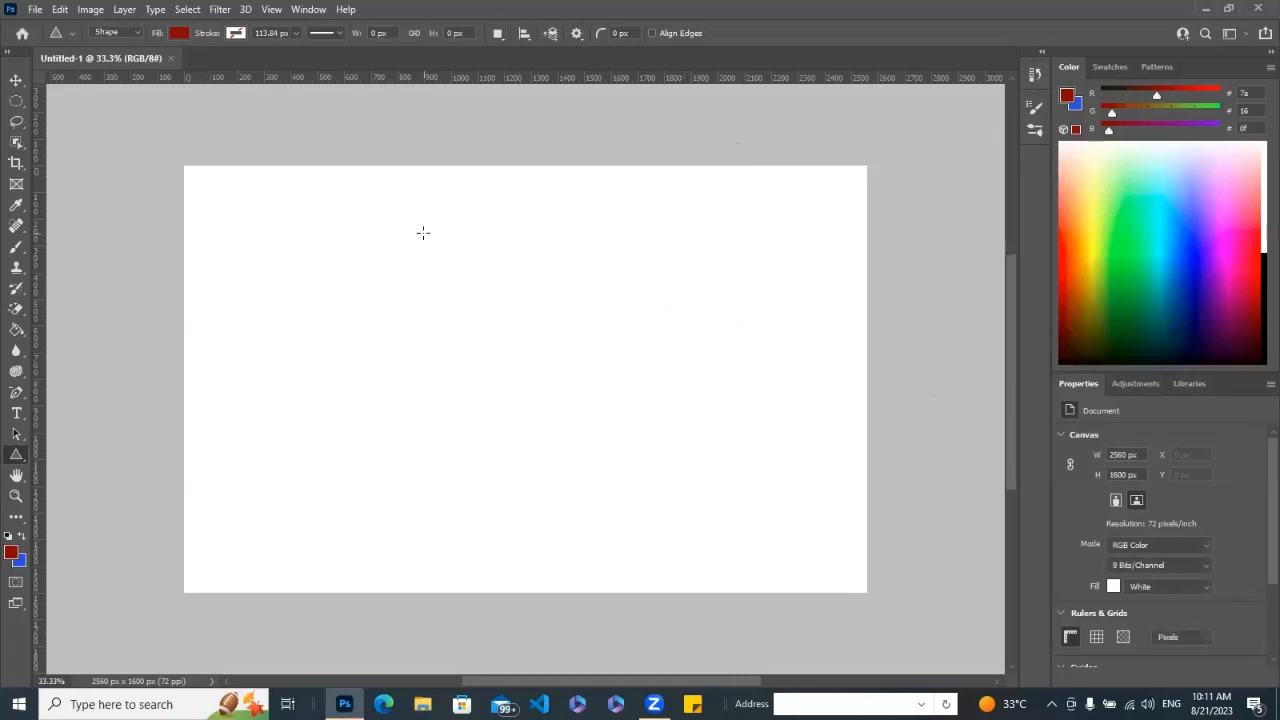
# Unlock the Background layer and fill it with green (#49870f) using the Paint Bucket tool.
pyautogui.press('F7')
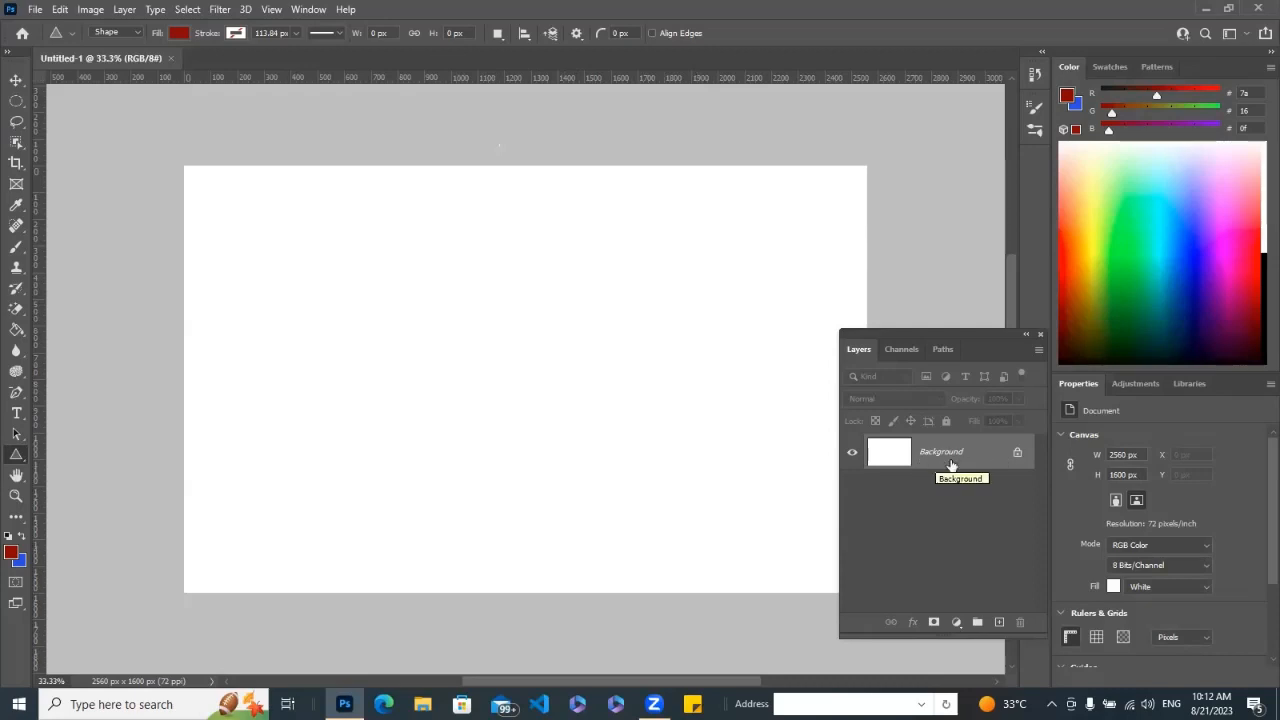
pyautogui.click(1018, 456)
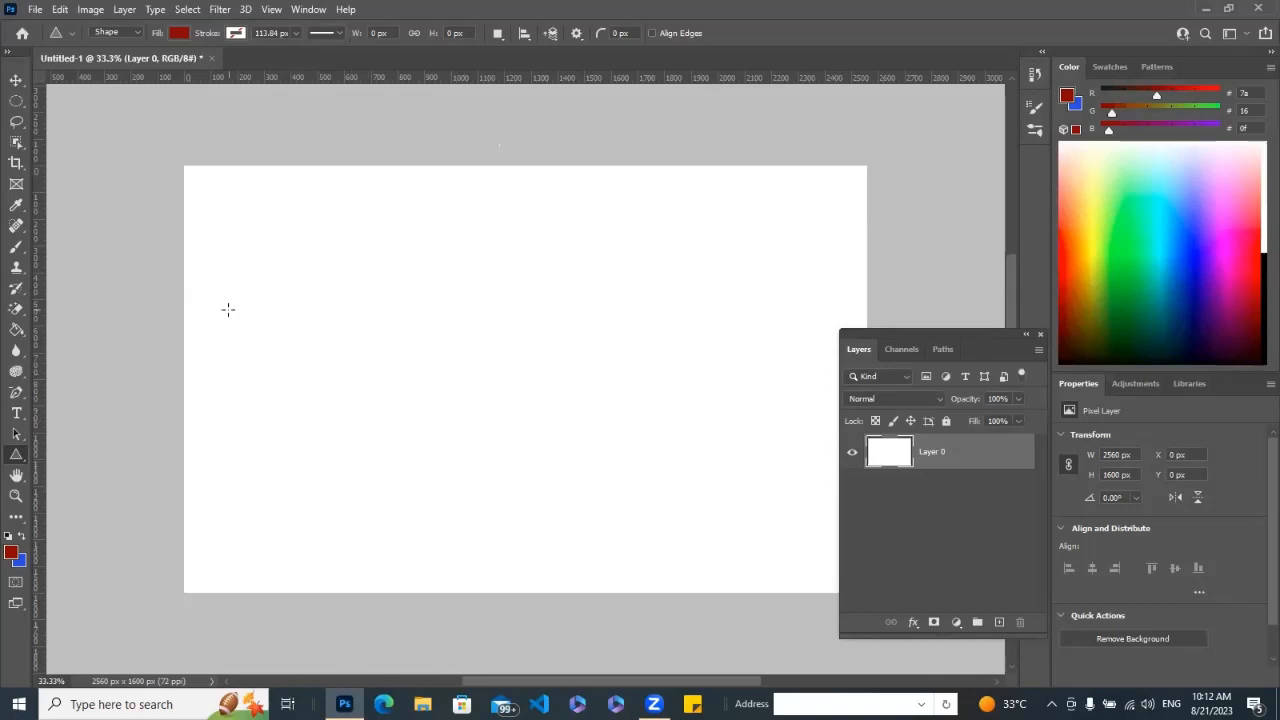
pyautogui.click(20, 333)
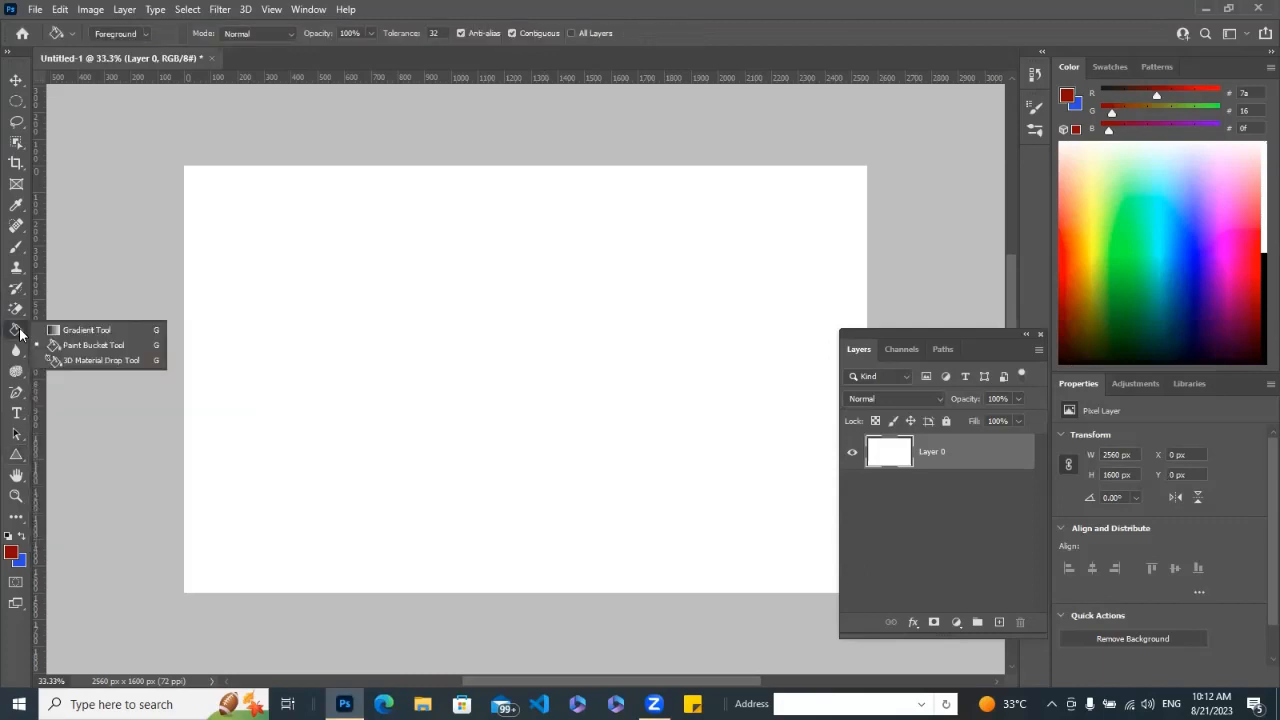
pyautogui.click(89, 346)
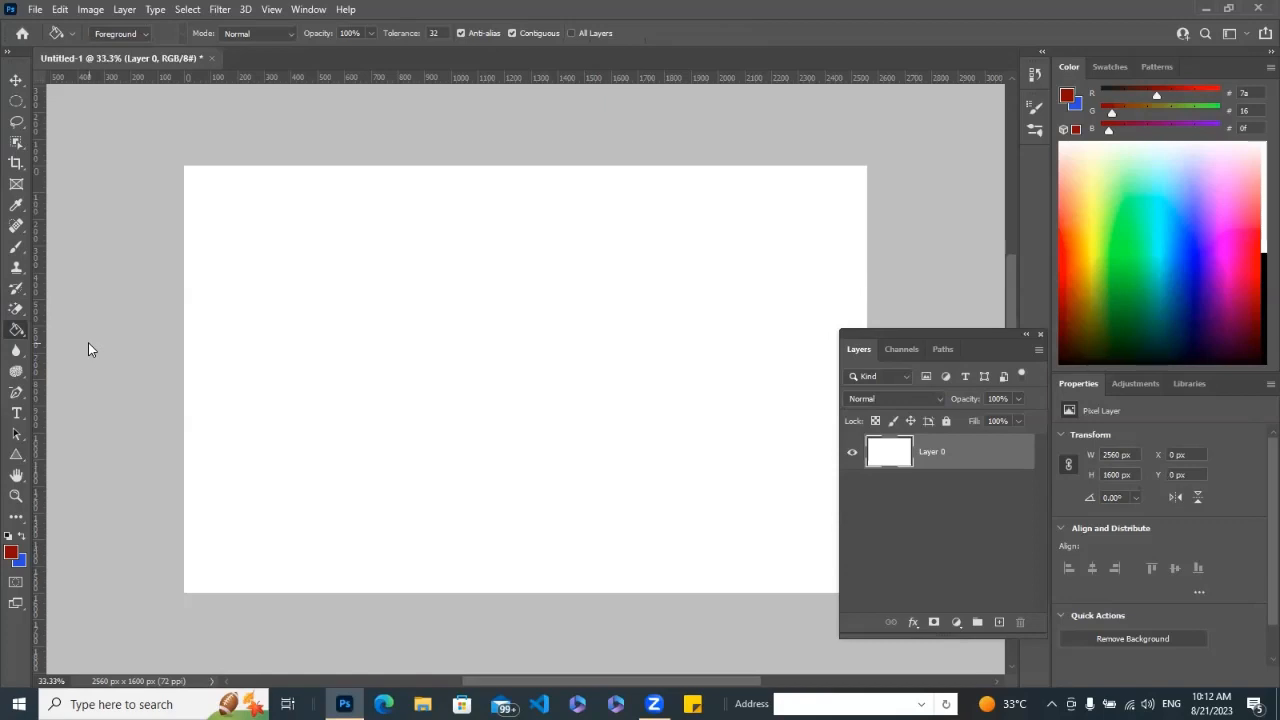
pyautogui.click(11, 553)
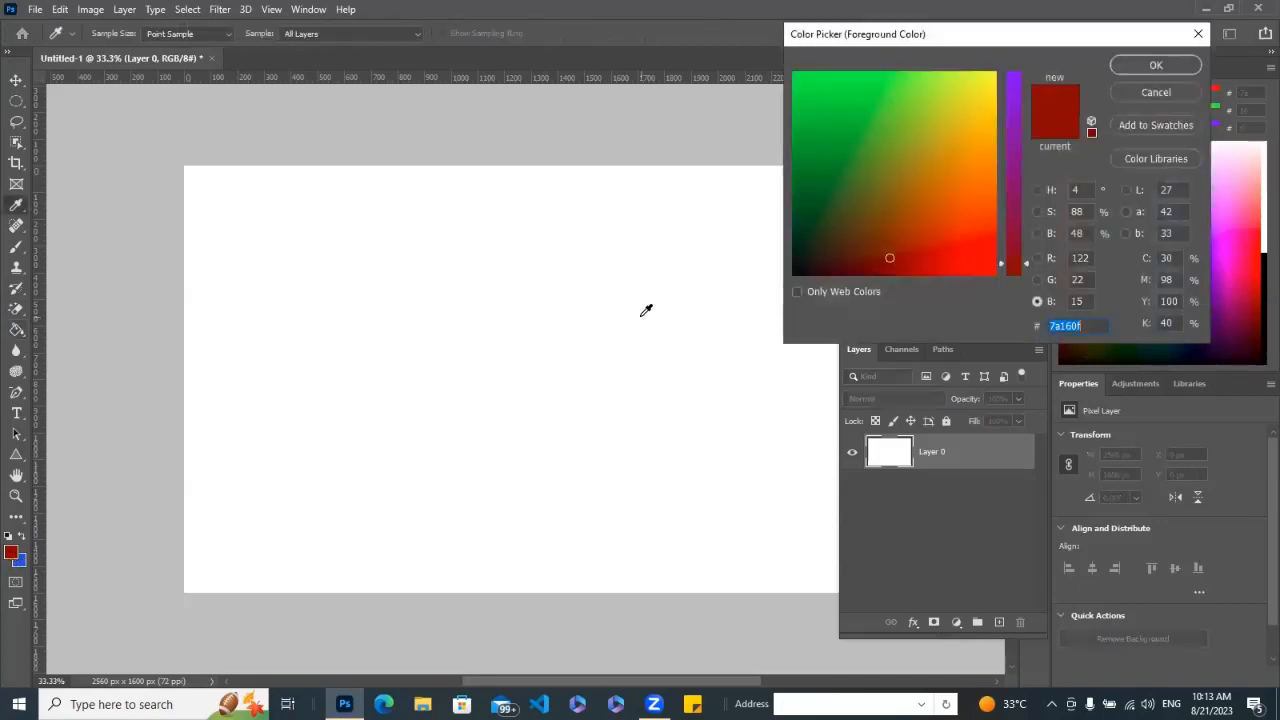
pyautogui.click(850, 168)
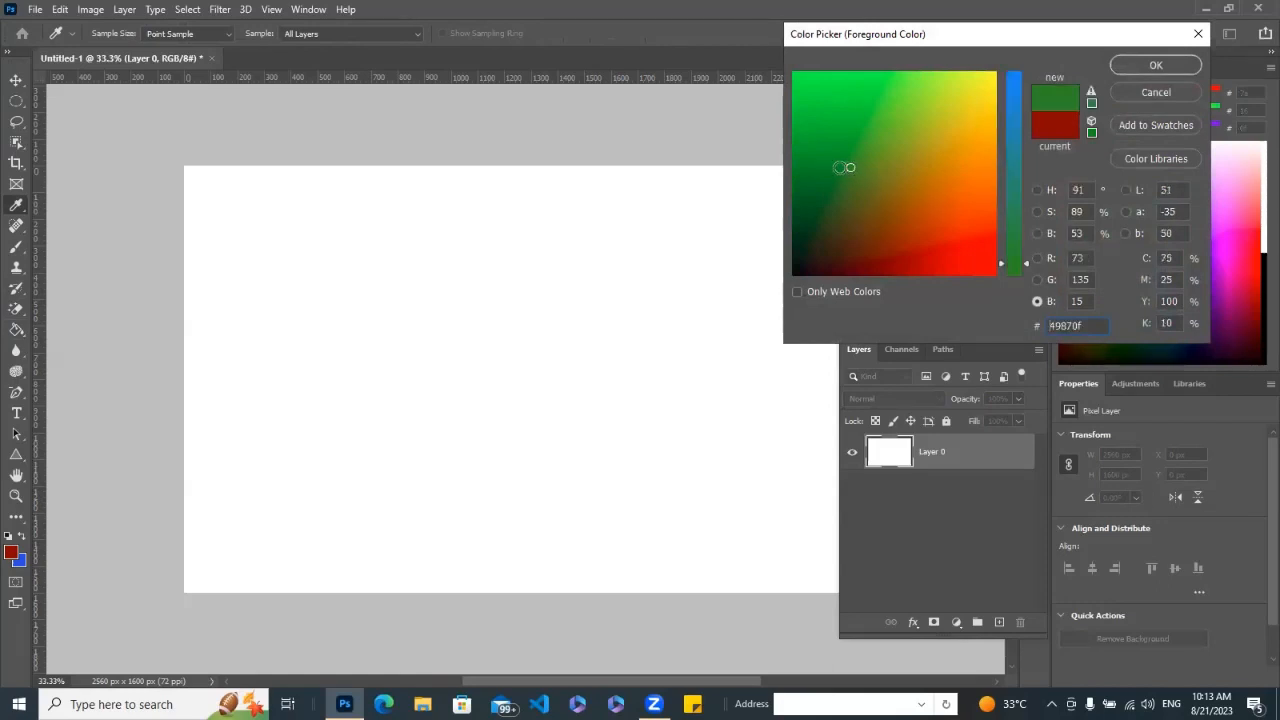
pyautogui.click(1139, 65)
pyautogui.press('g')
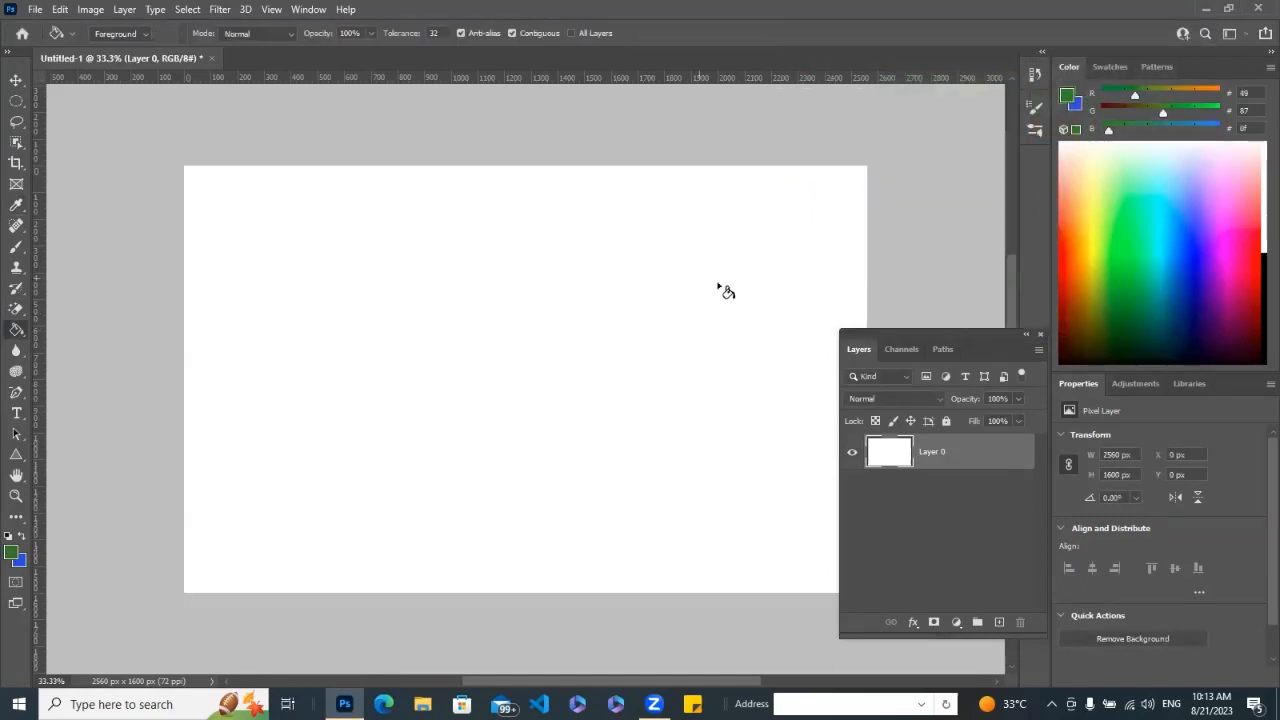
pyautogui.click(515, 310)
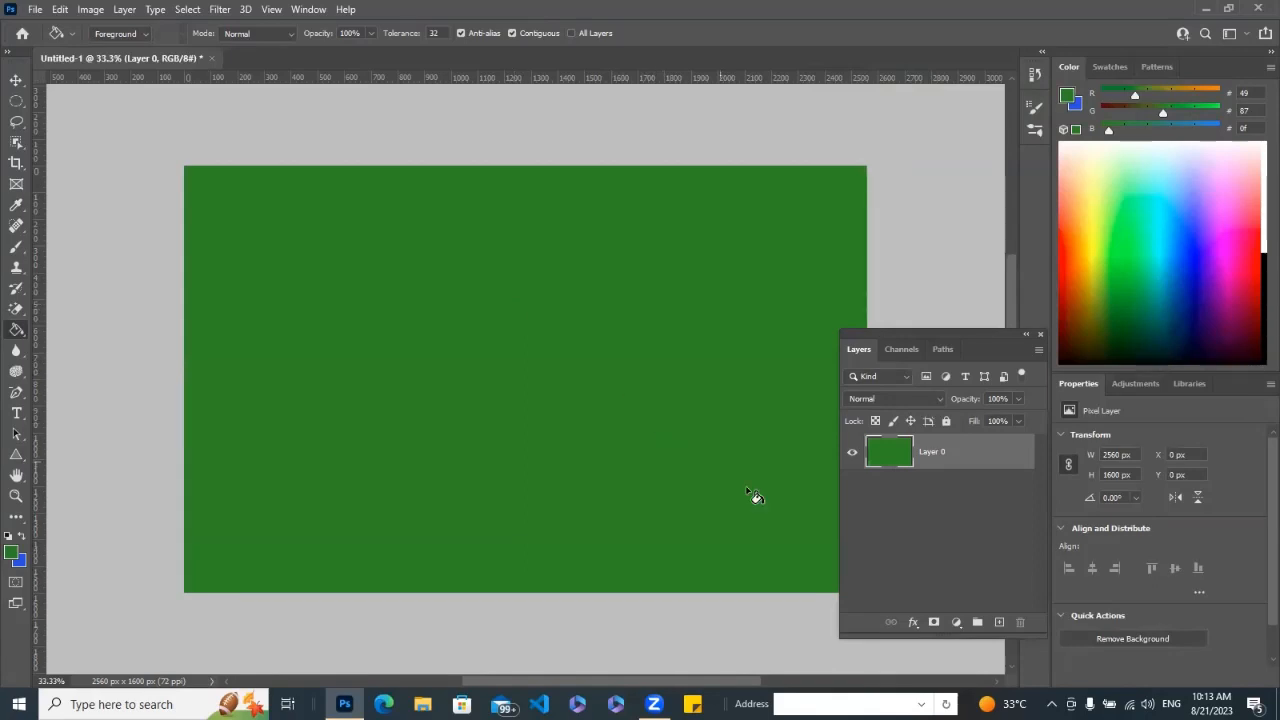
# Add a new layer above the green one and fill it with orange-red (#d2370f) using the Paint Bucket.
pyautogui.click(1000, 622)
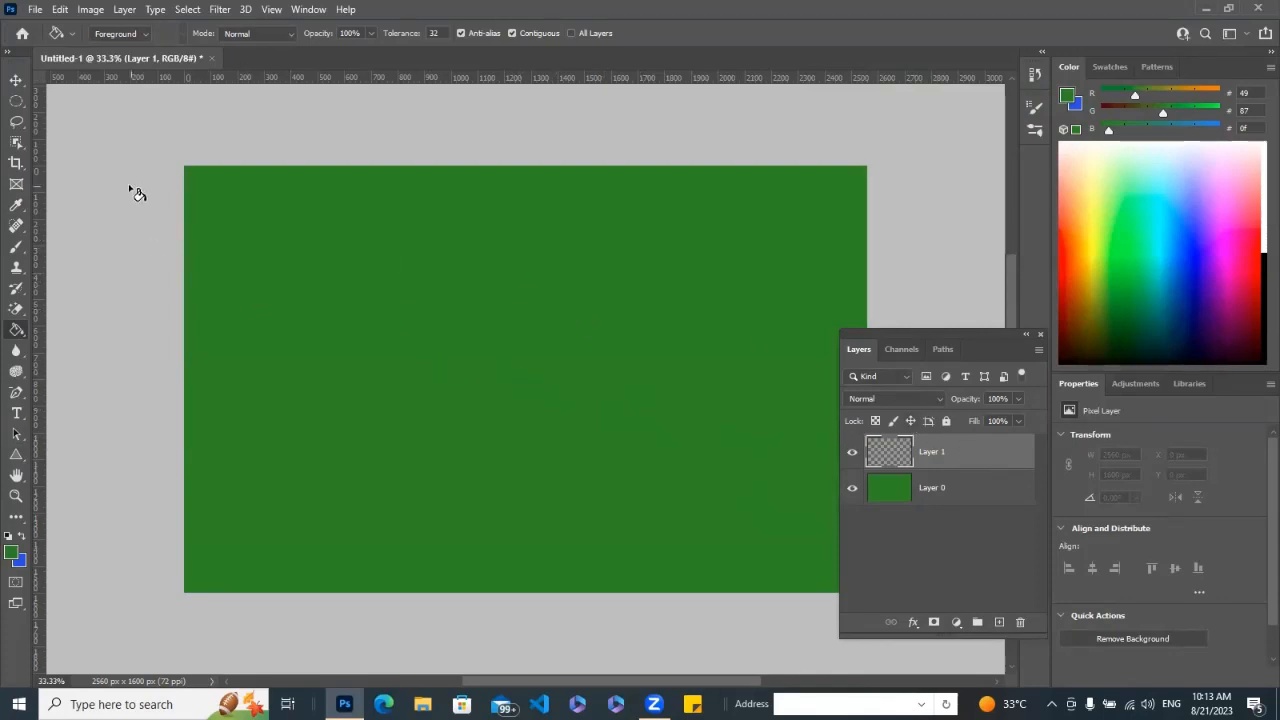
pyautogui.rightClick(17, 331)
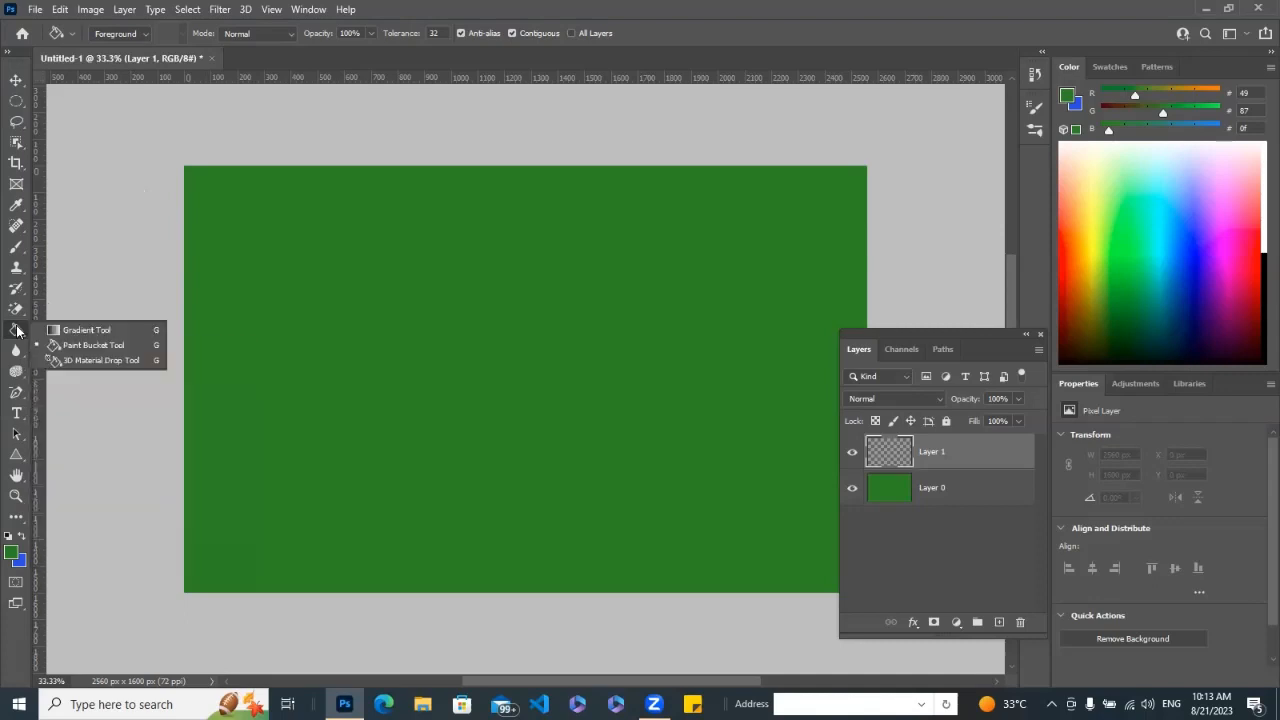
pyautogui.click(92, 345)
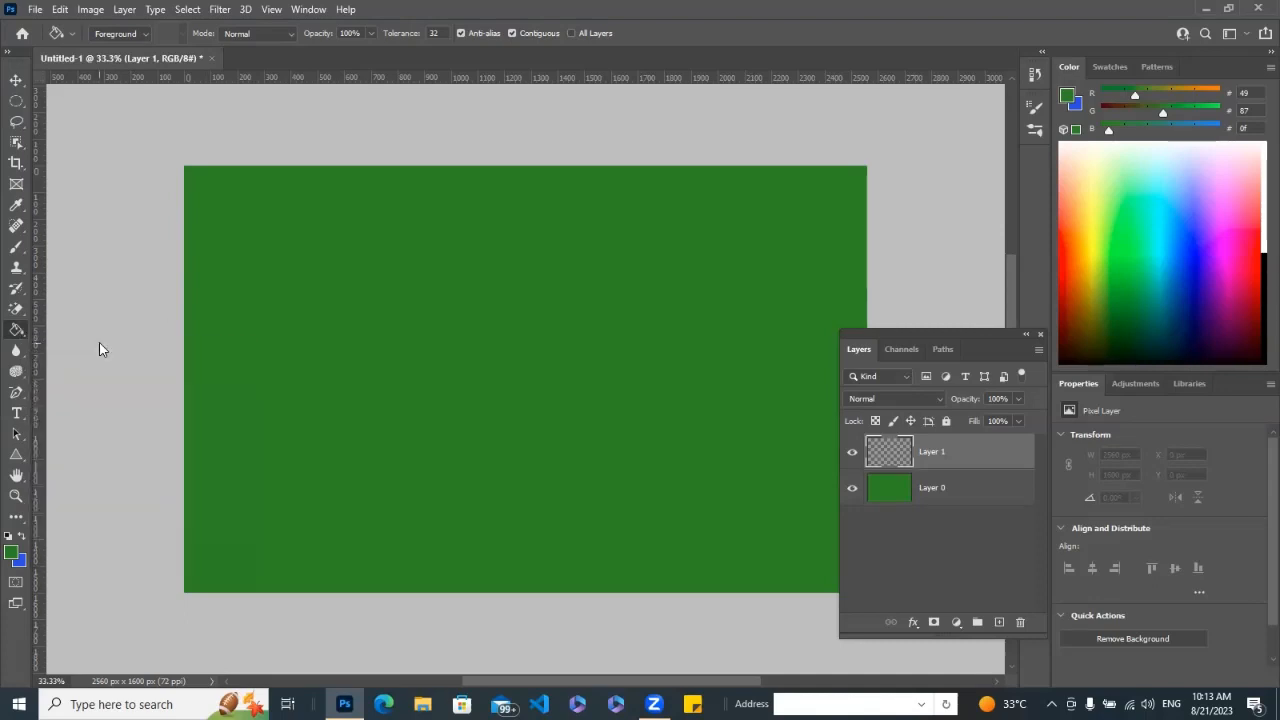
pyautogui.click(14, 557)
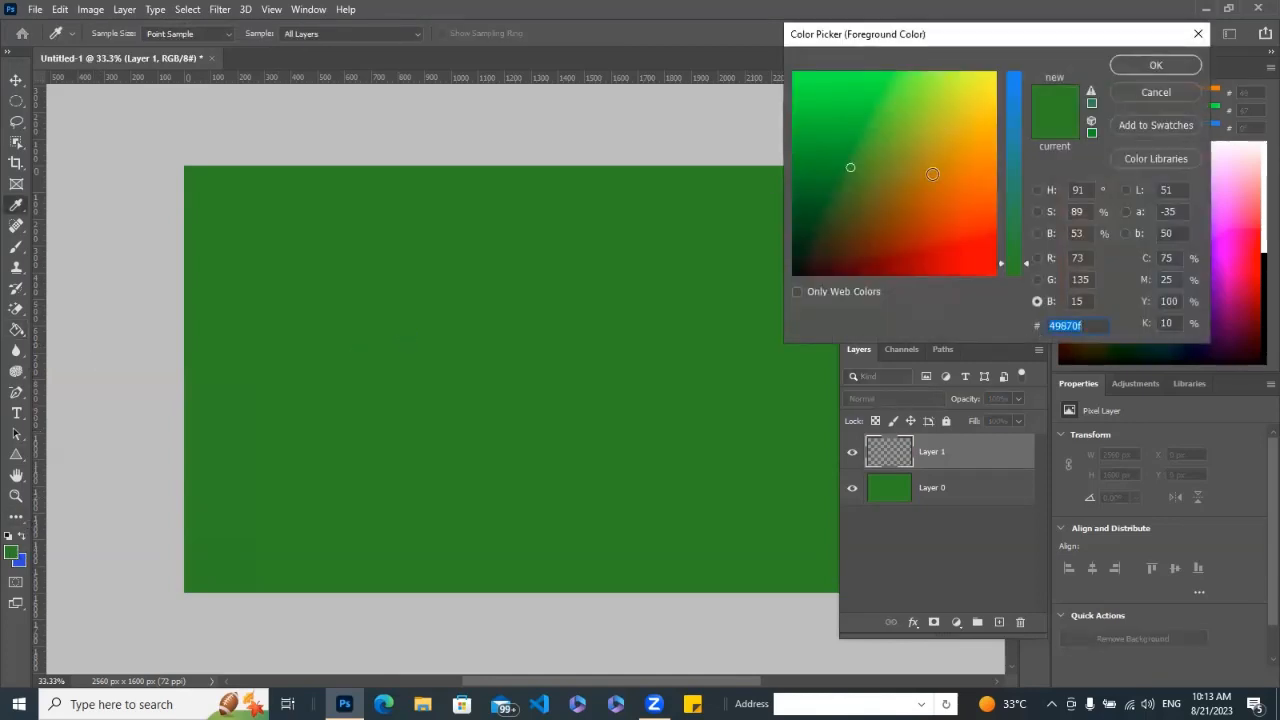
pyautogui.click(959, 231)
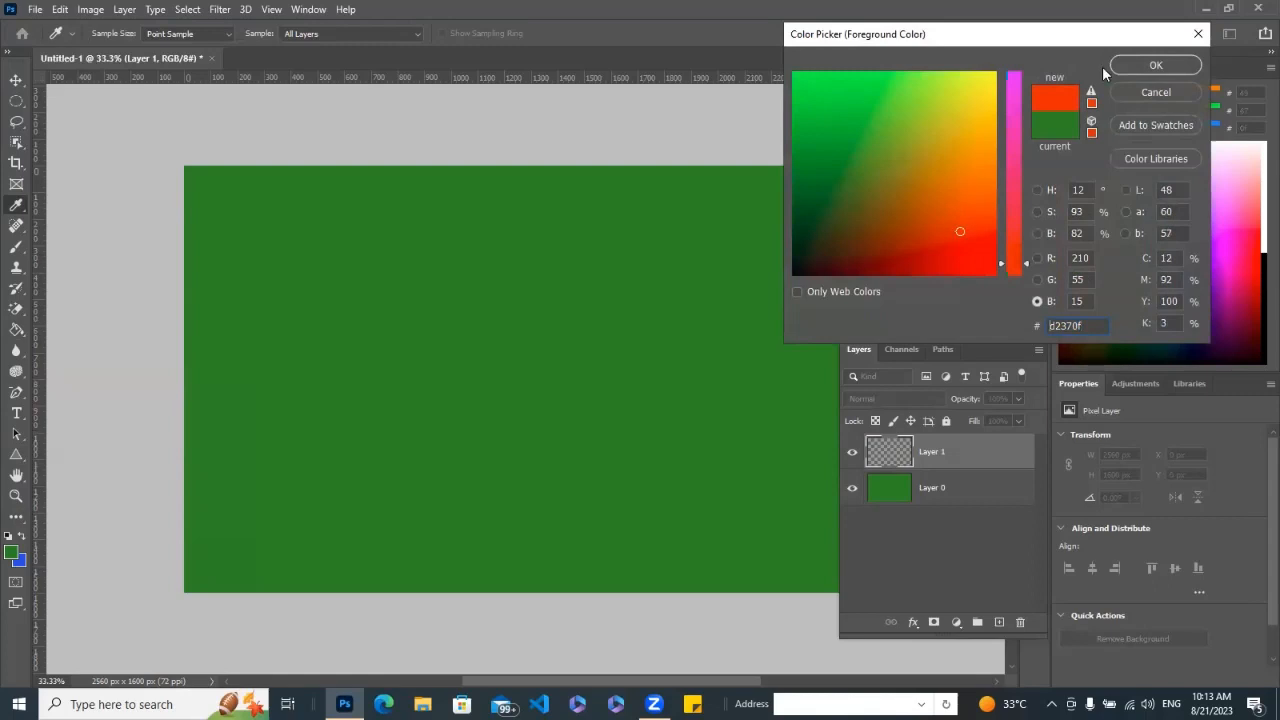
pyautogui.click(1155, 66)
pyautogui.press('g')
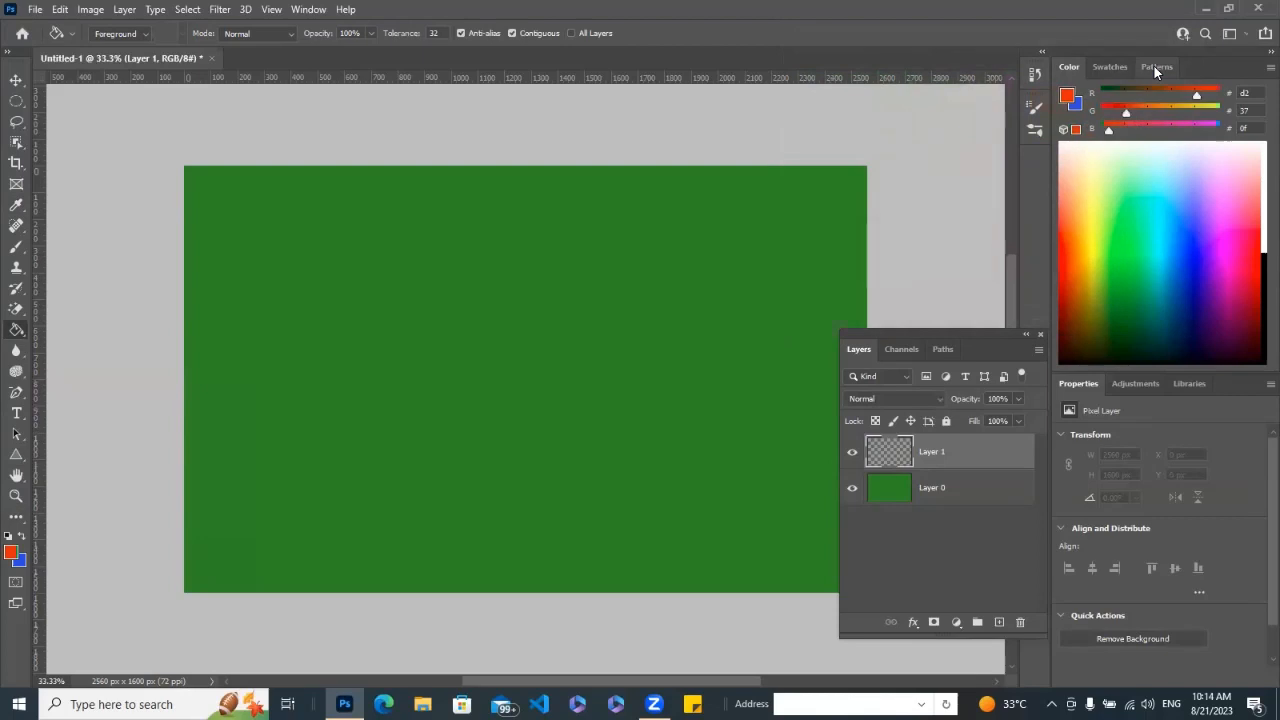
pyautogui.click(521, 366)
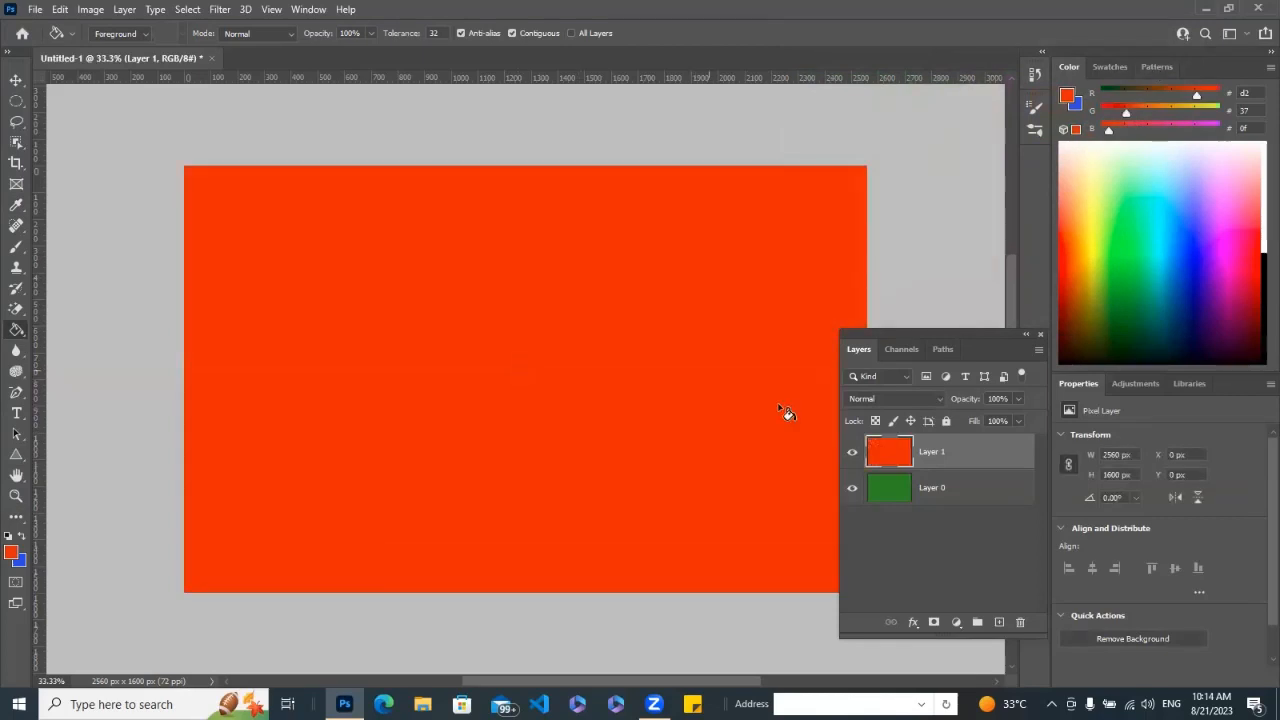
# Add a new layer above the orange-red one and fill it with yellow (#f0e80f) using the Paint Bucket.
pyautogui.click(999, 623)
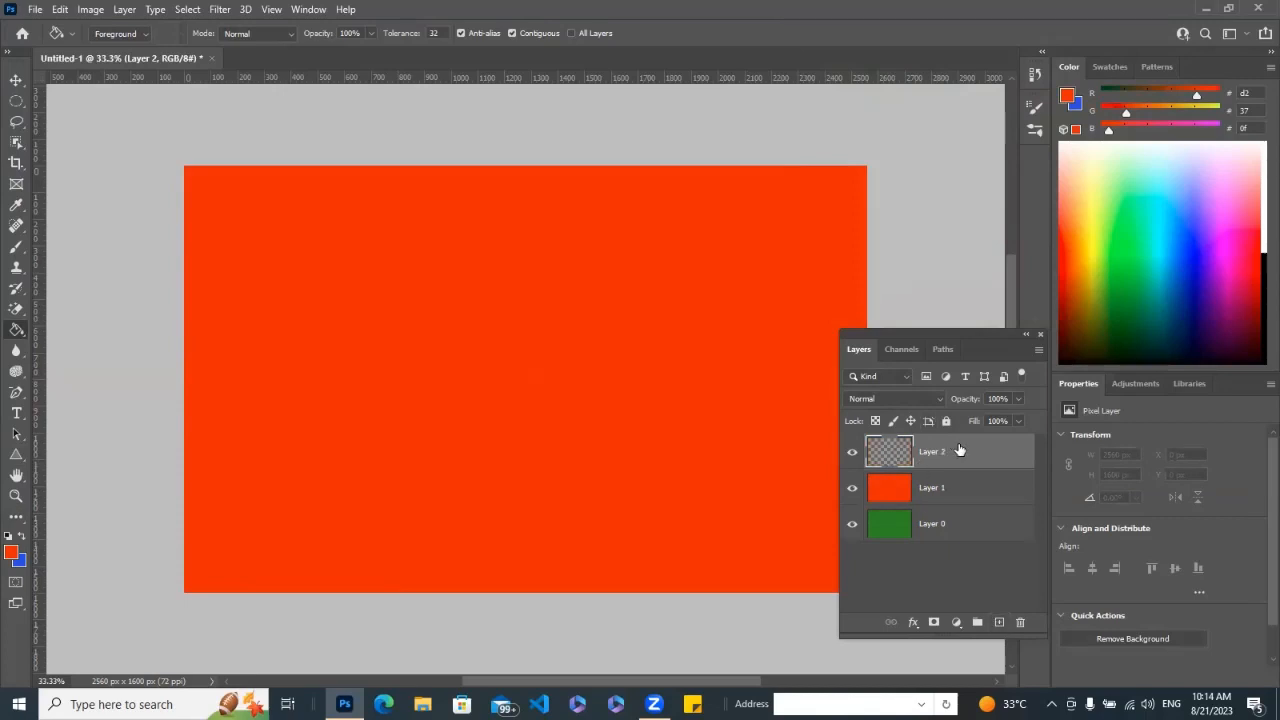
pyautogui.rightClick(15, 331)
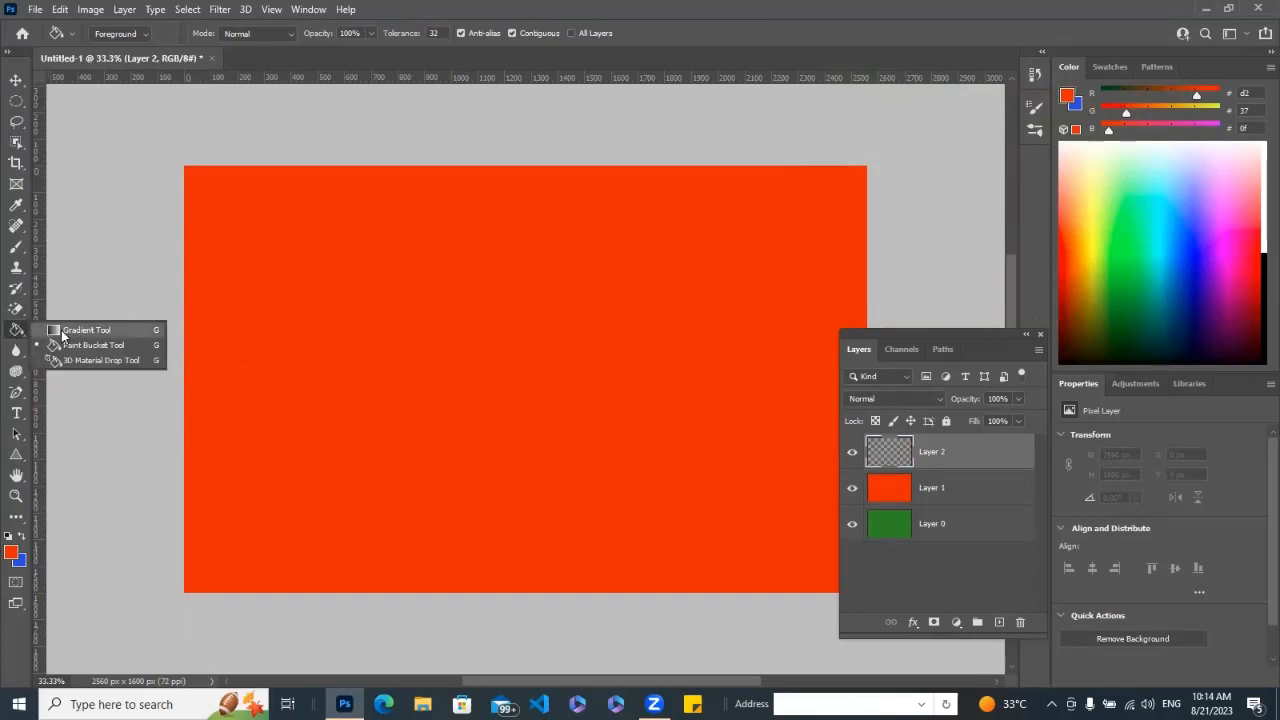
pyautogui.click(80, 346)
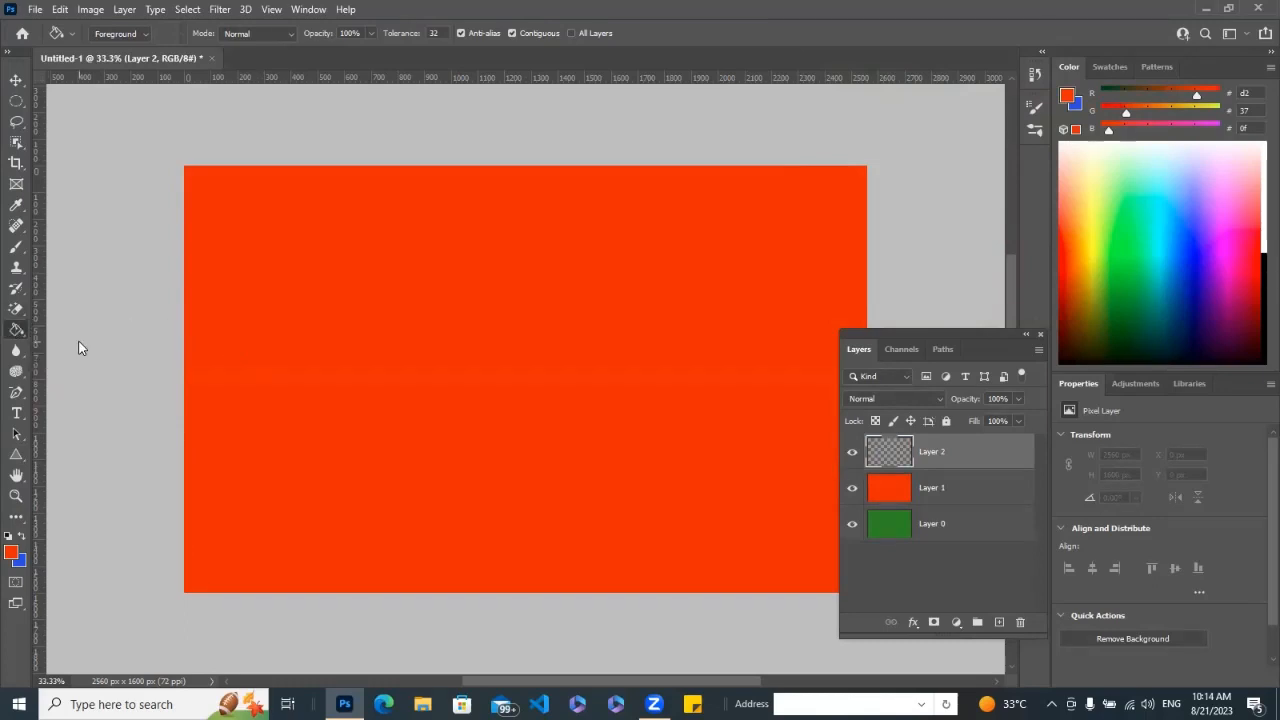
pyautogui.click(15, 554)
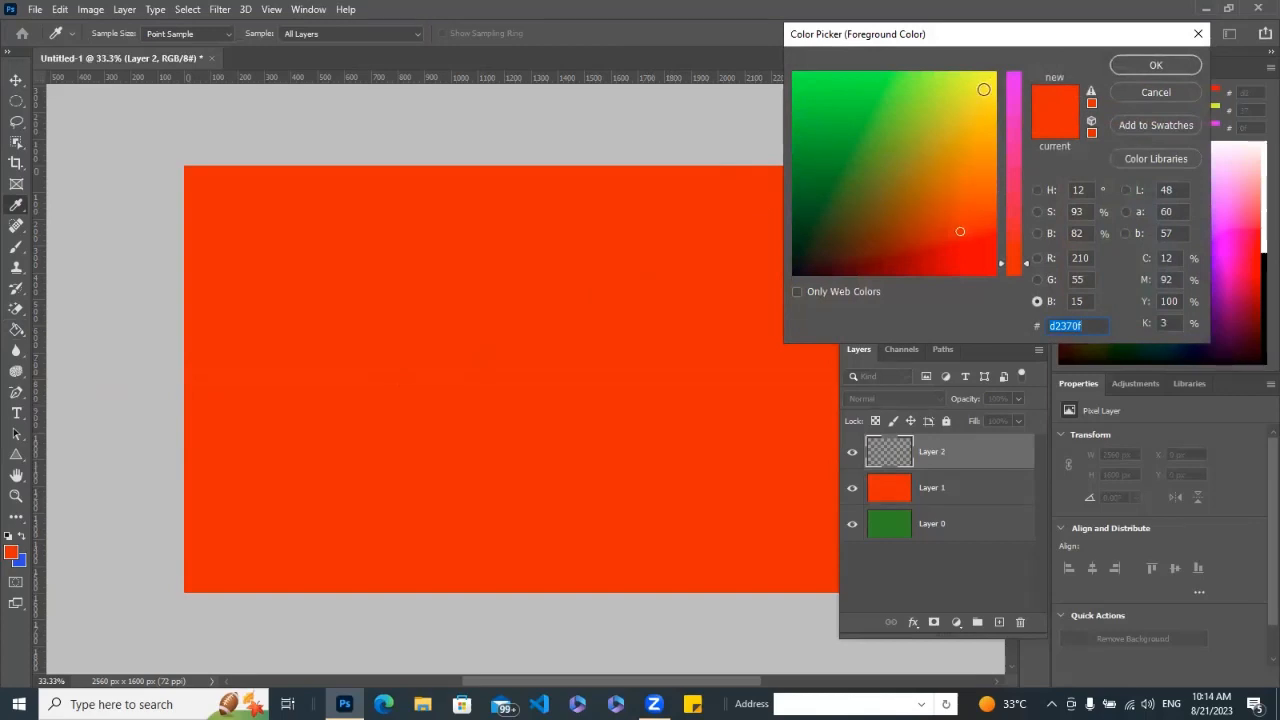
pyautogui.click(984, 90)
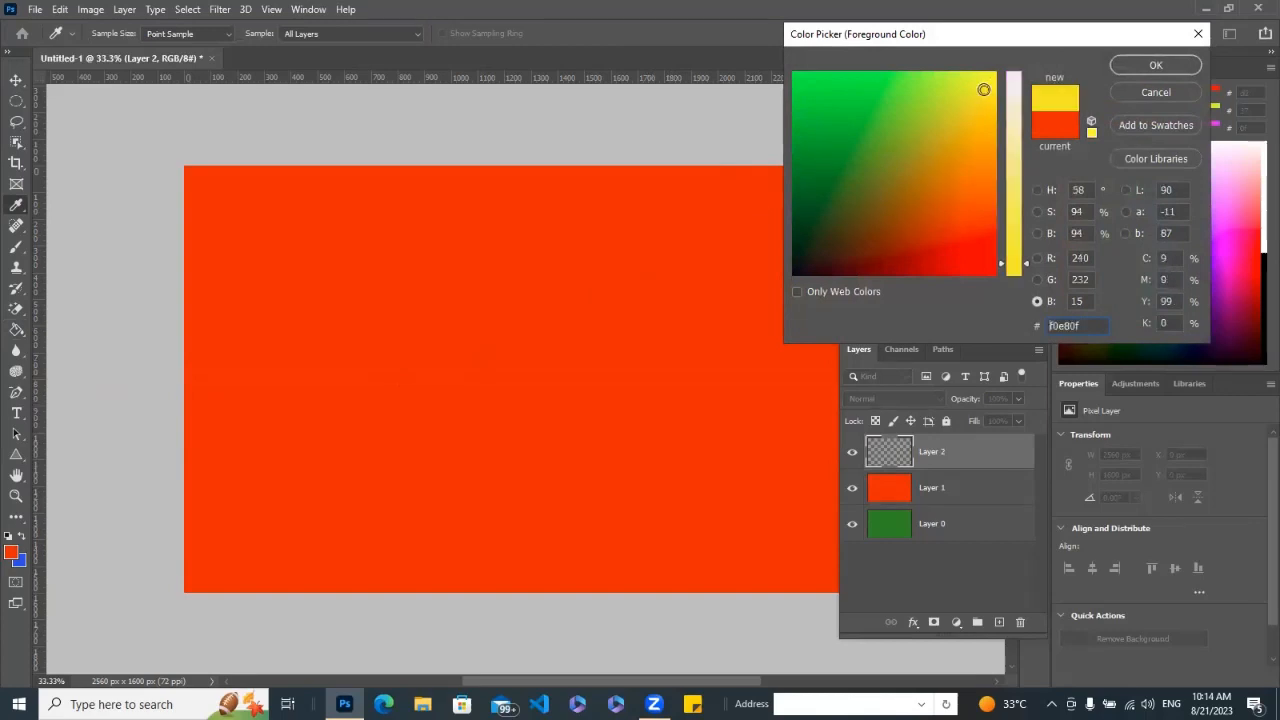
pyautogui.click(1156, 64)
pyautogui.press('g')
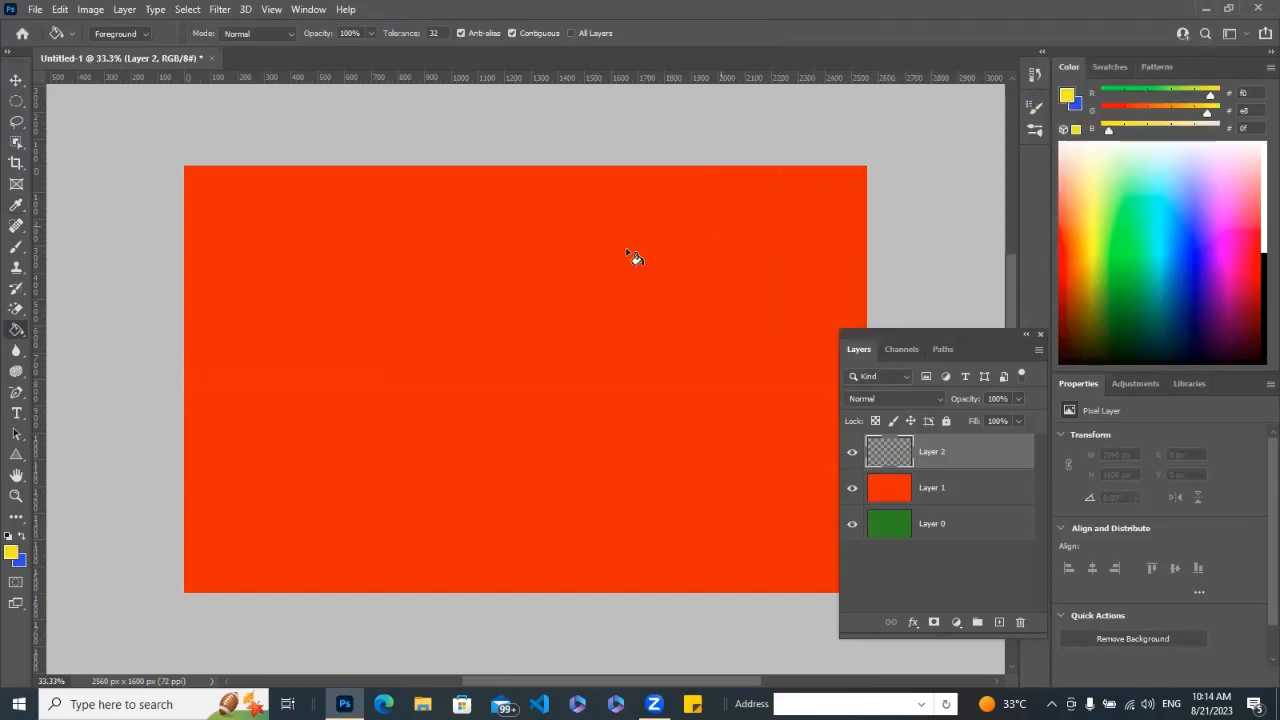
pyautogui.click(553, 300)
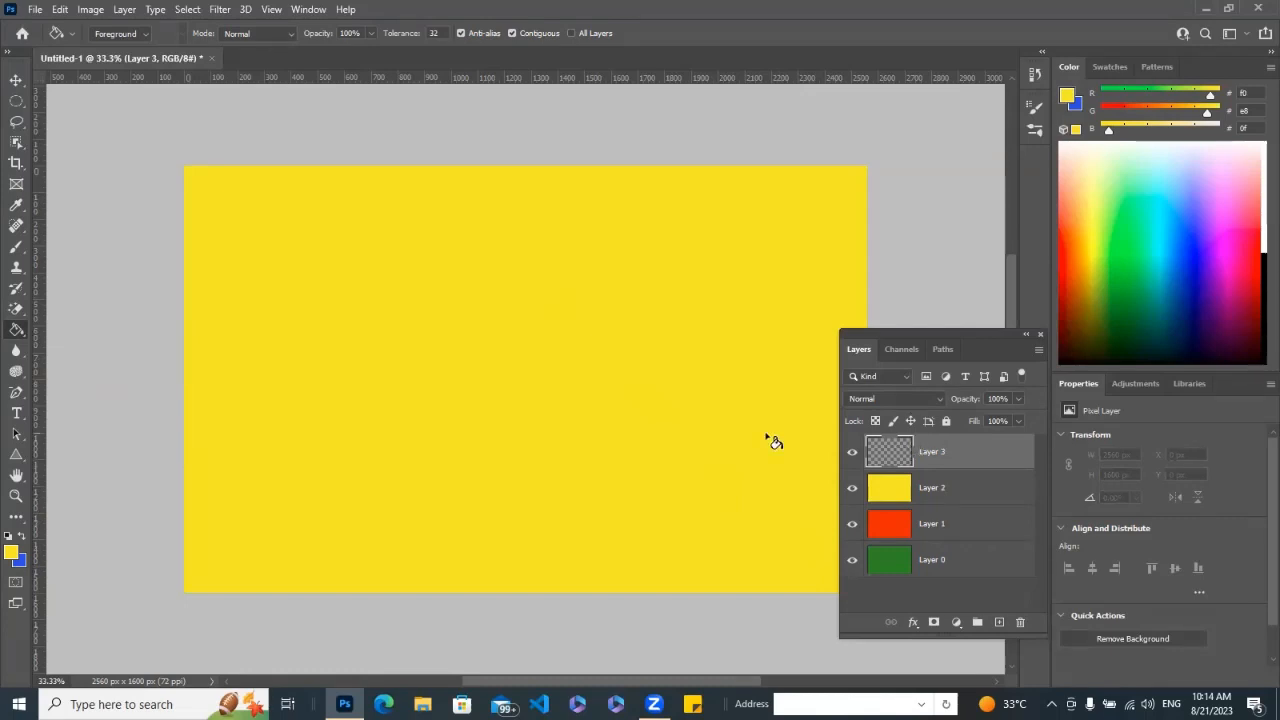
# Fill the empty layer above the yellow one with near-white (#f5f7ff) using the Paint Bucket.
pyautogui.rightClick(17, 331)
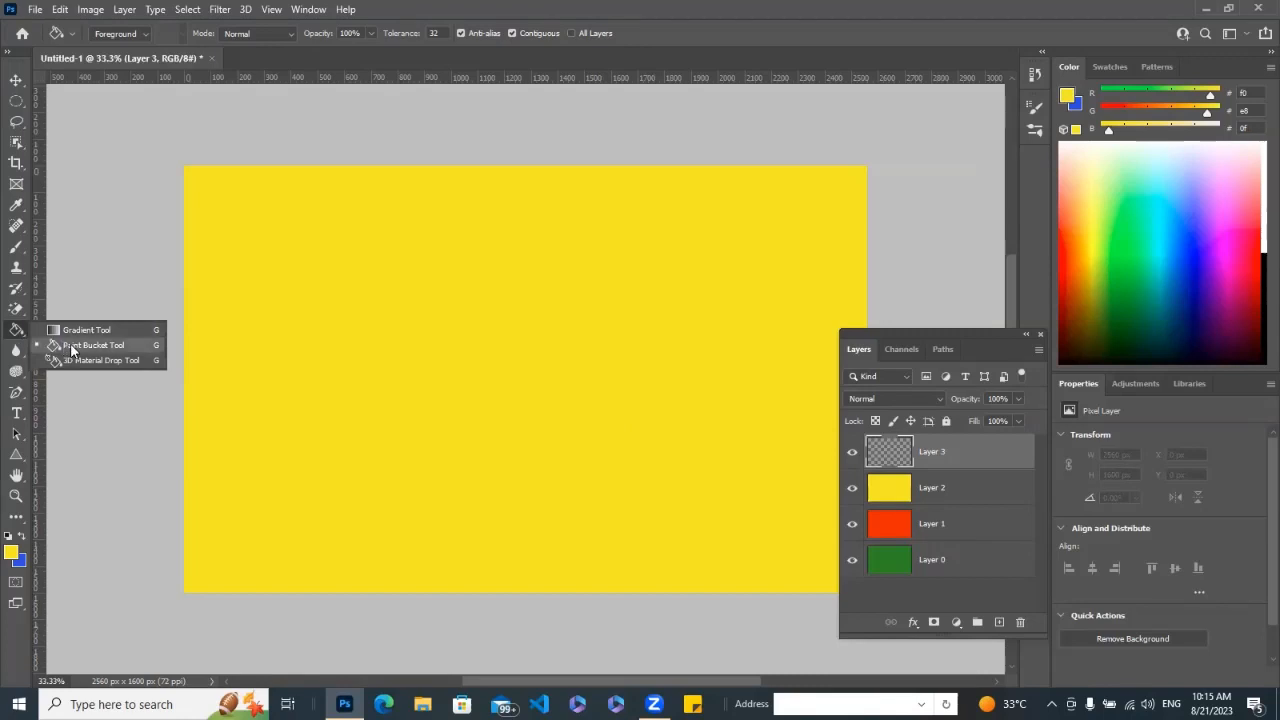
pyautogui.click(71, 349)
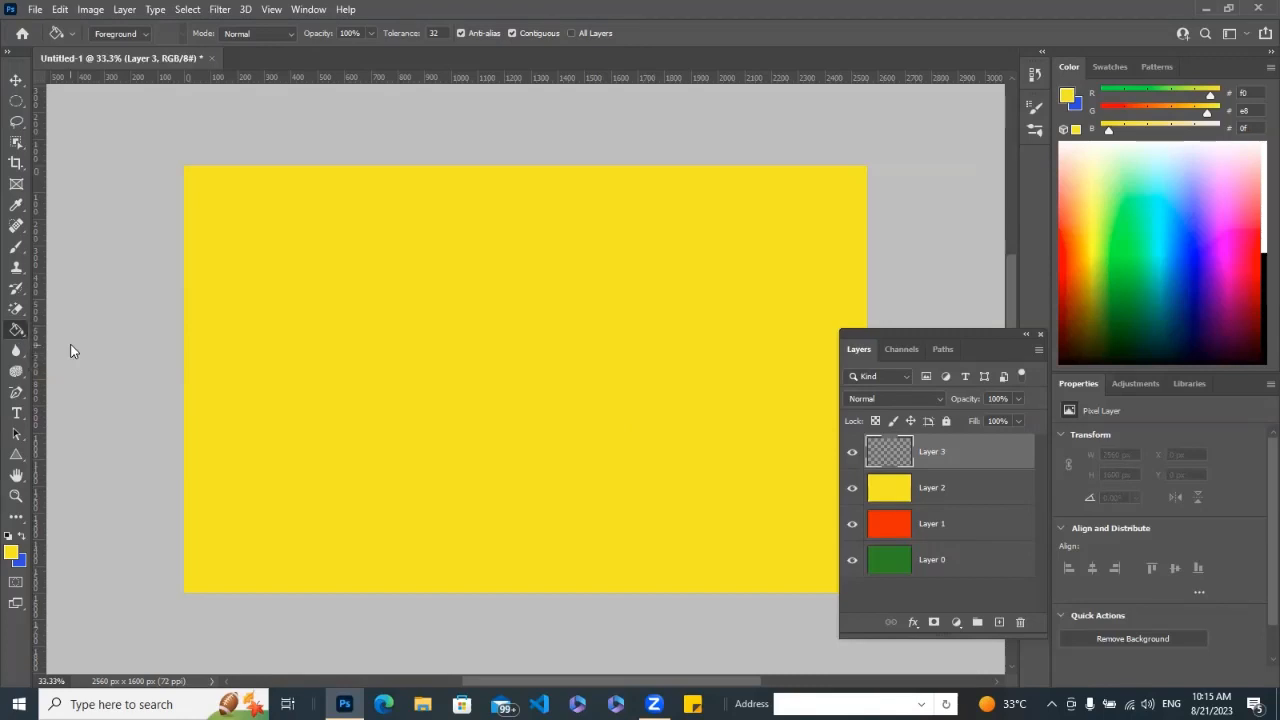
pyautogui.click(15, 553)
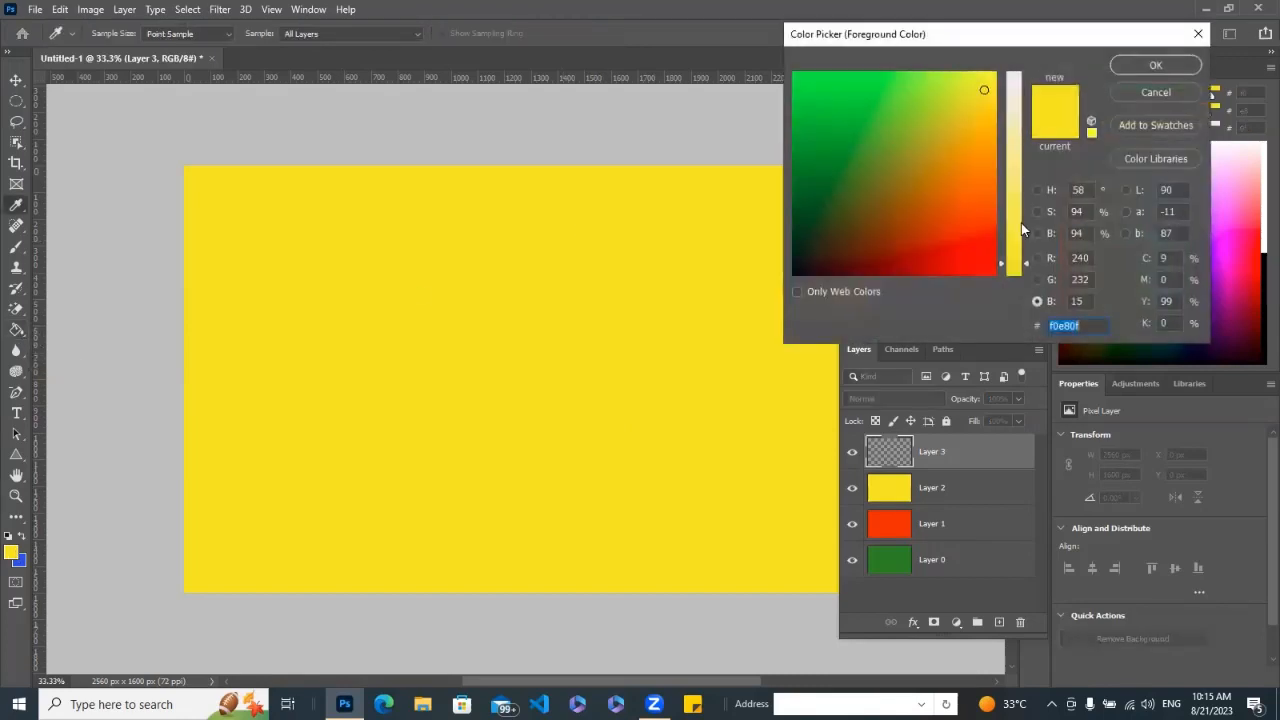
pyautogui.moveTo(1004, 263); pyautogui.dragTo(1021, 80)
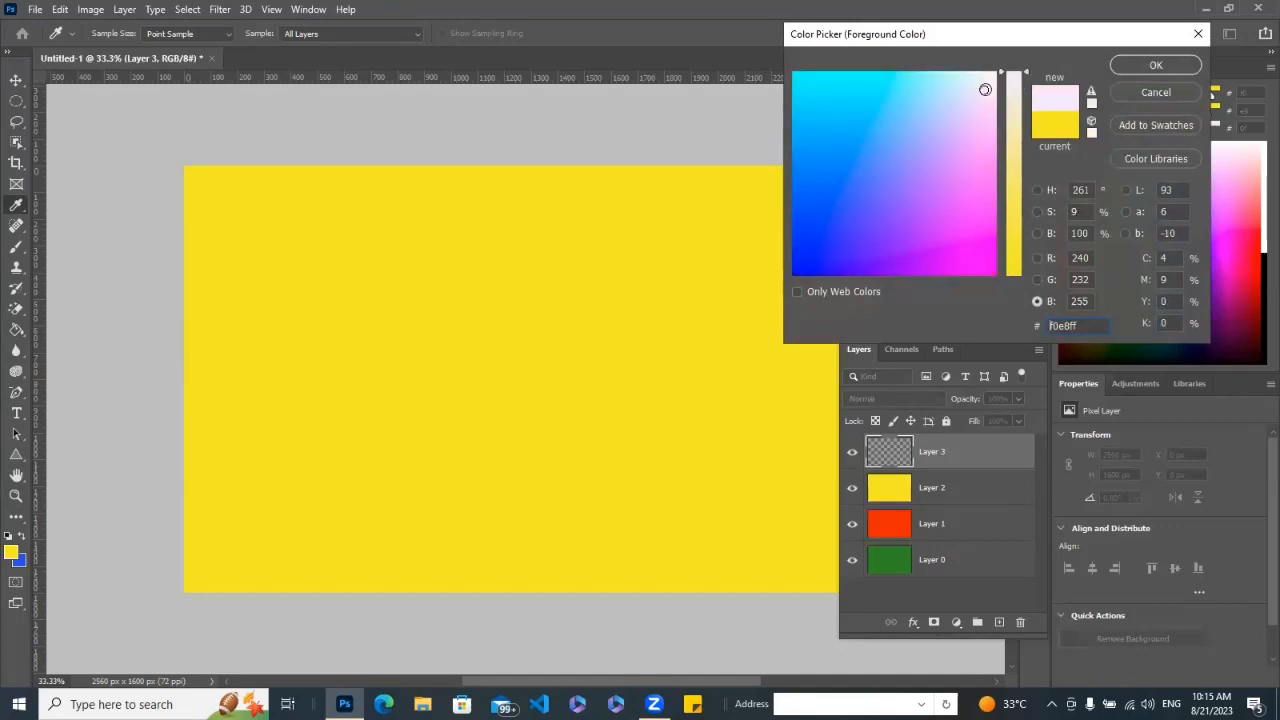
pyautogui.moveTo(984, 88); pyautogui.dragTo(987, 78)
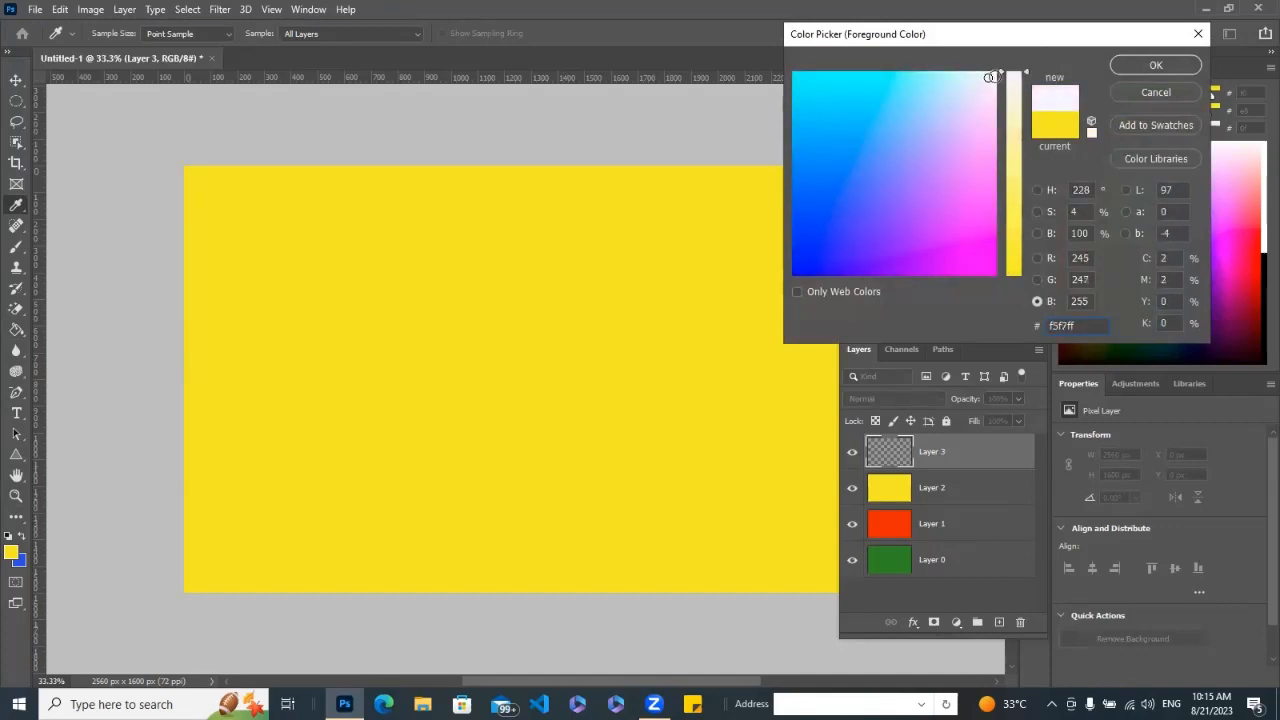
pyautogui.click(1156, 66)
pyautogui.press('g')
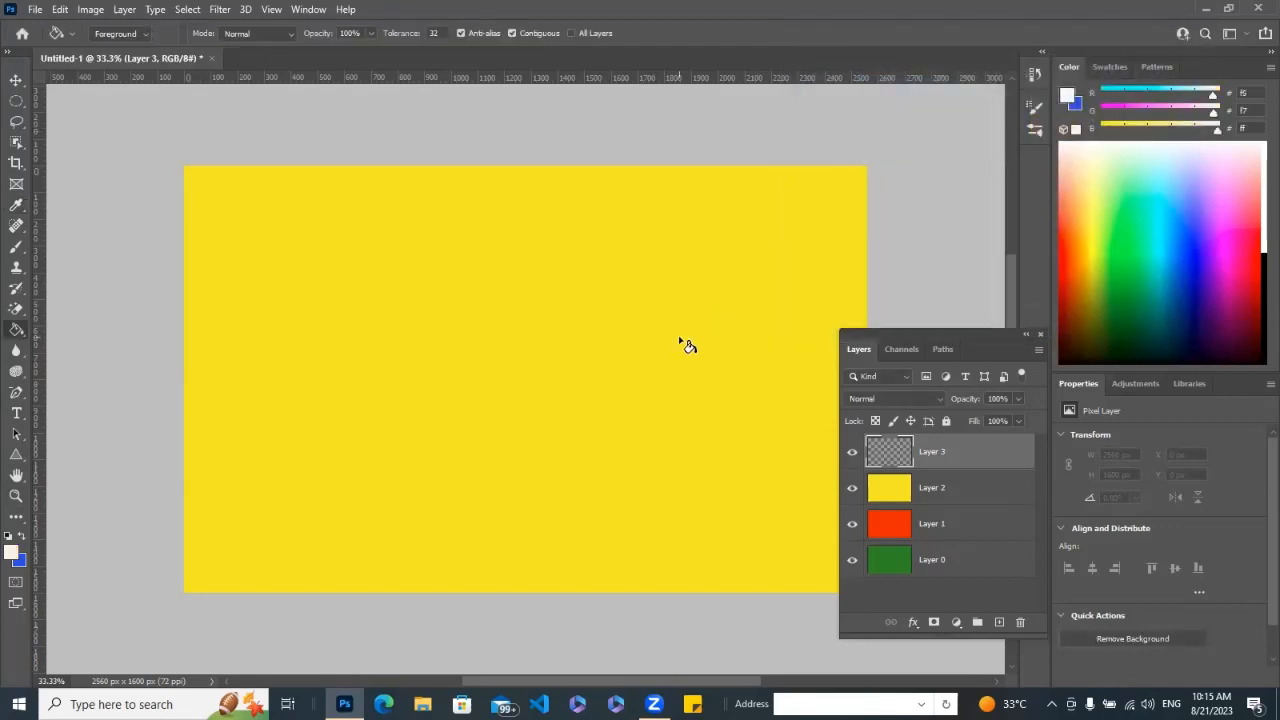
pyautogui.click(548, 352)
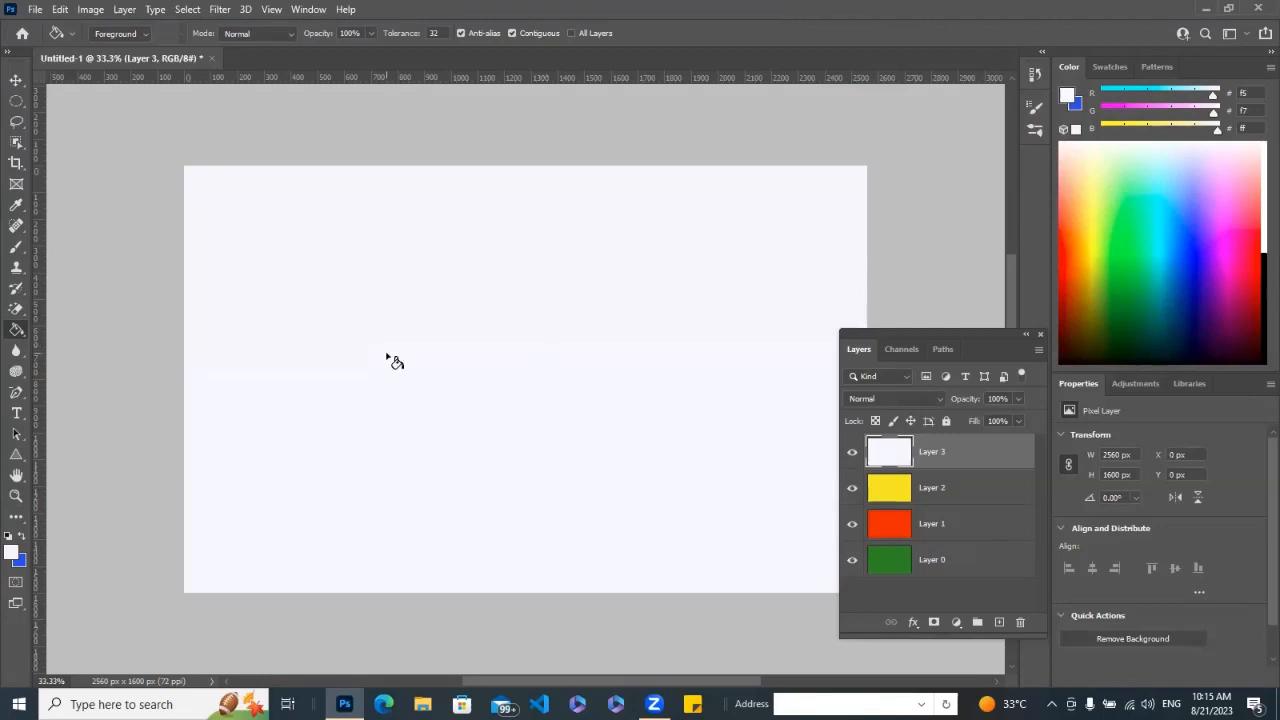
# Draw a tall triangle shape about 460 px wide and 882 px high in the left half of the canvas.
pyautogui.click(17, 455)
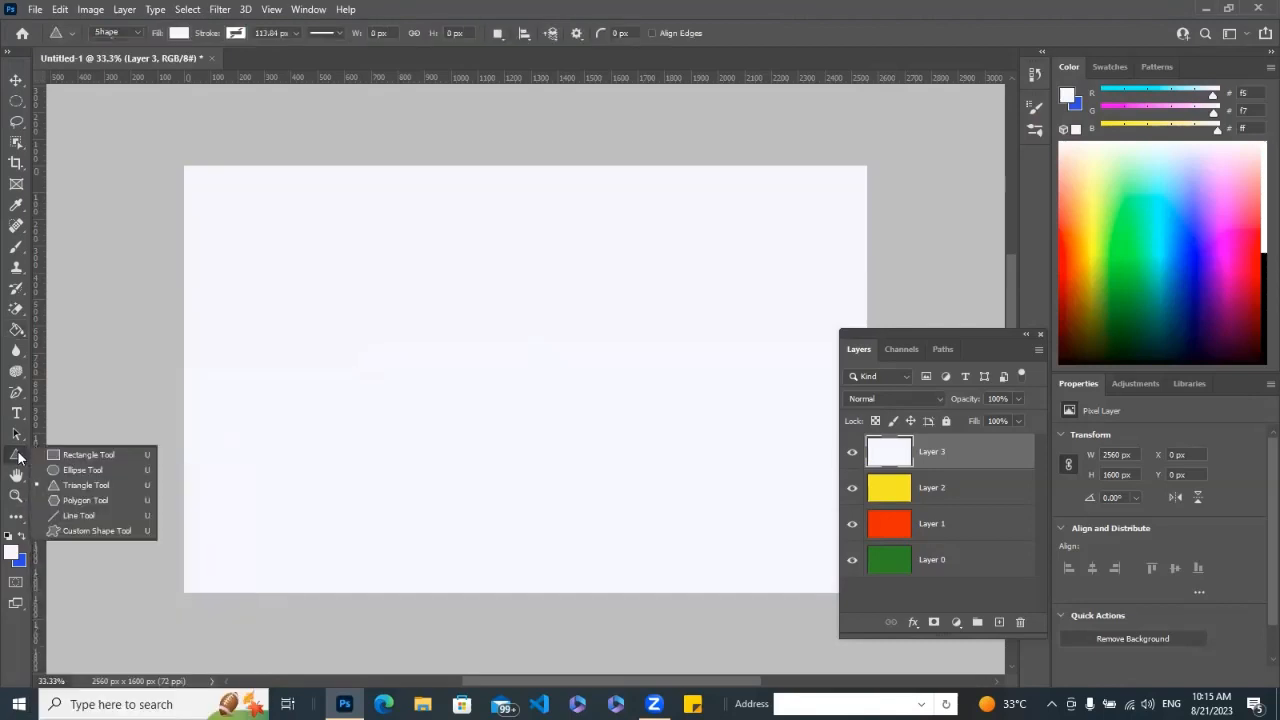
pyautogui.click(106, 485)
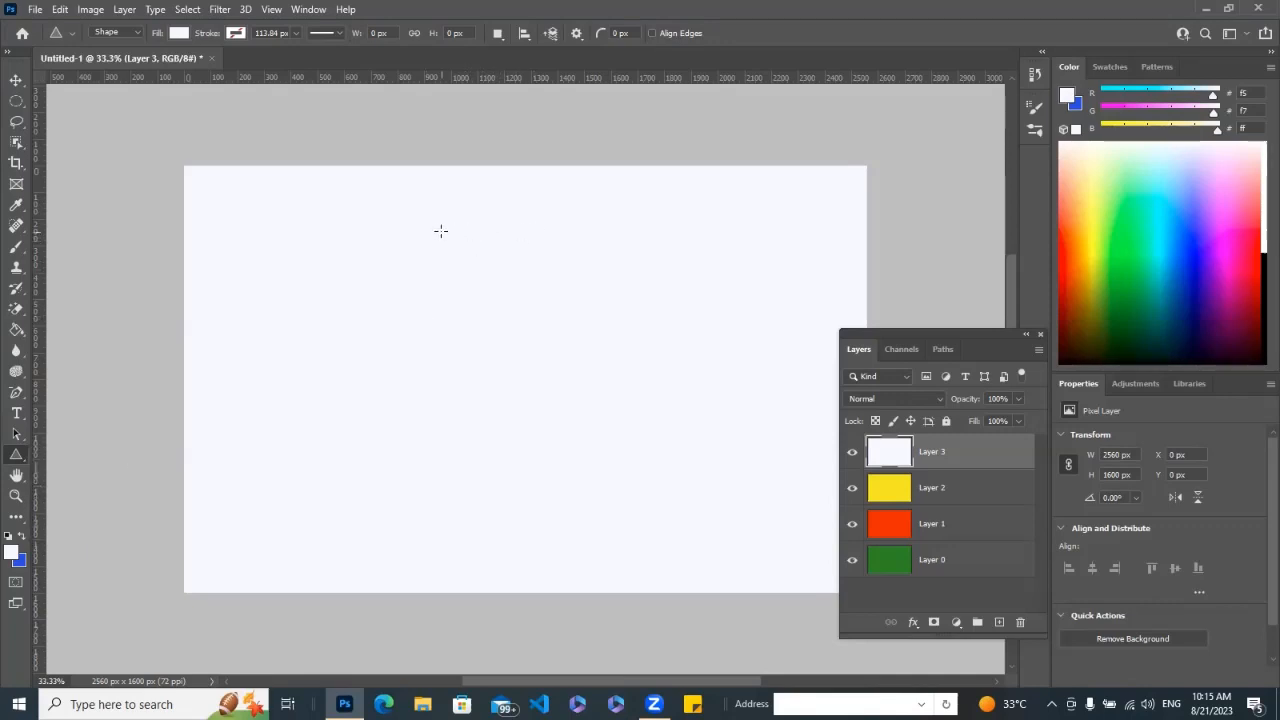
pyautogui.moveTo(441, 231); pyautogui.dragTo(319, 467)
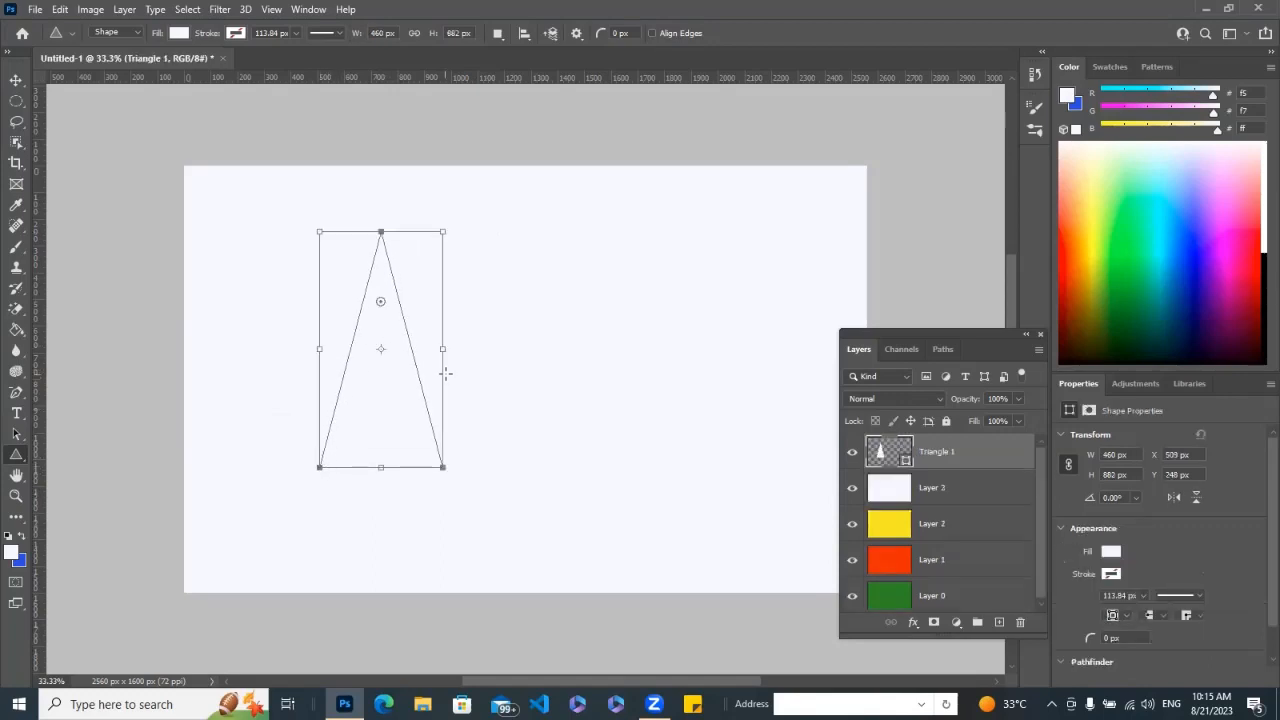
# Give the triangle a light blue stroke and lock its layer.
pyautogui.click(236, 33)
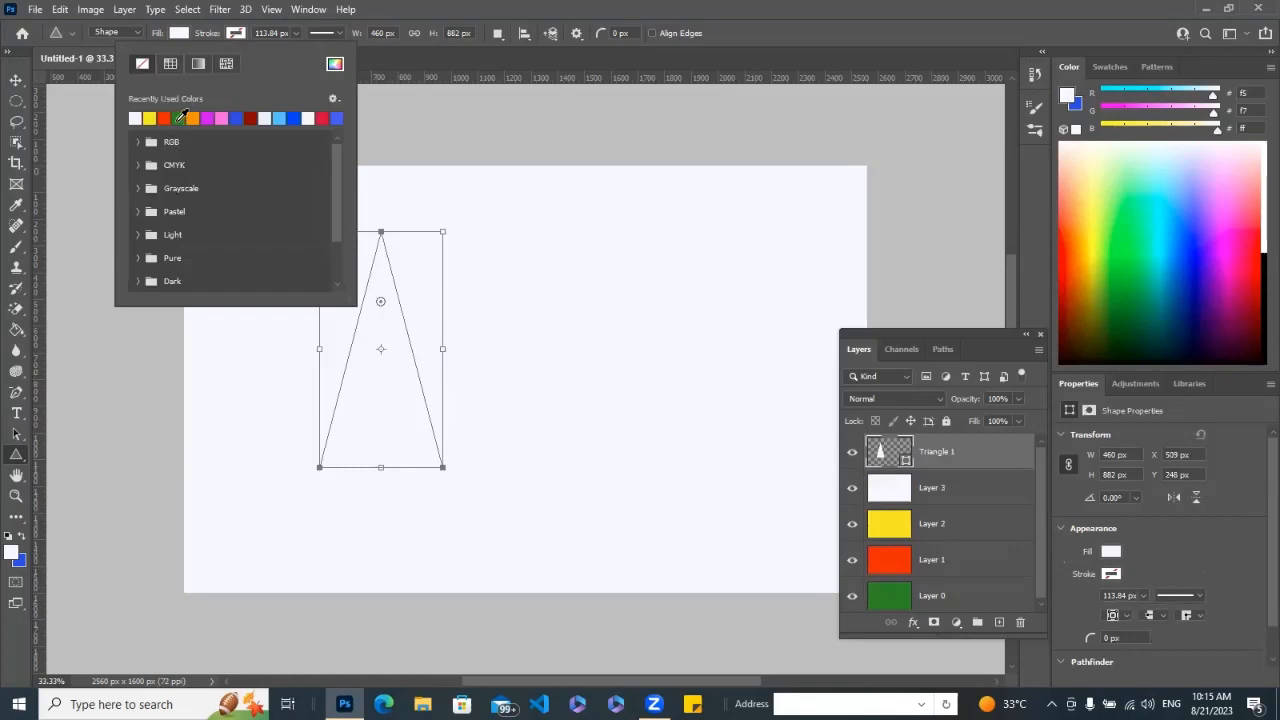
pyautogui.click(282, 118)
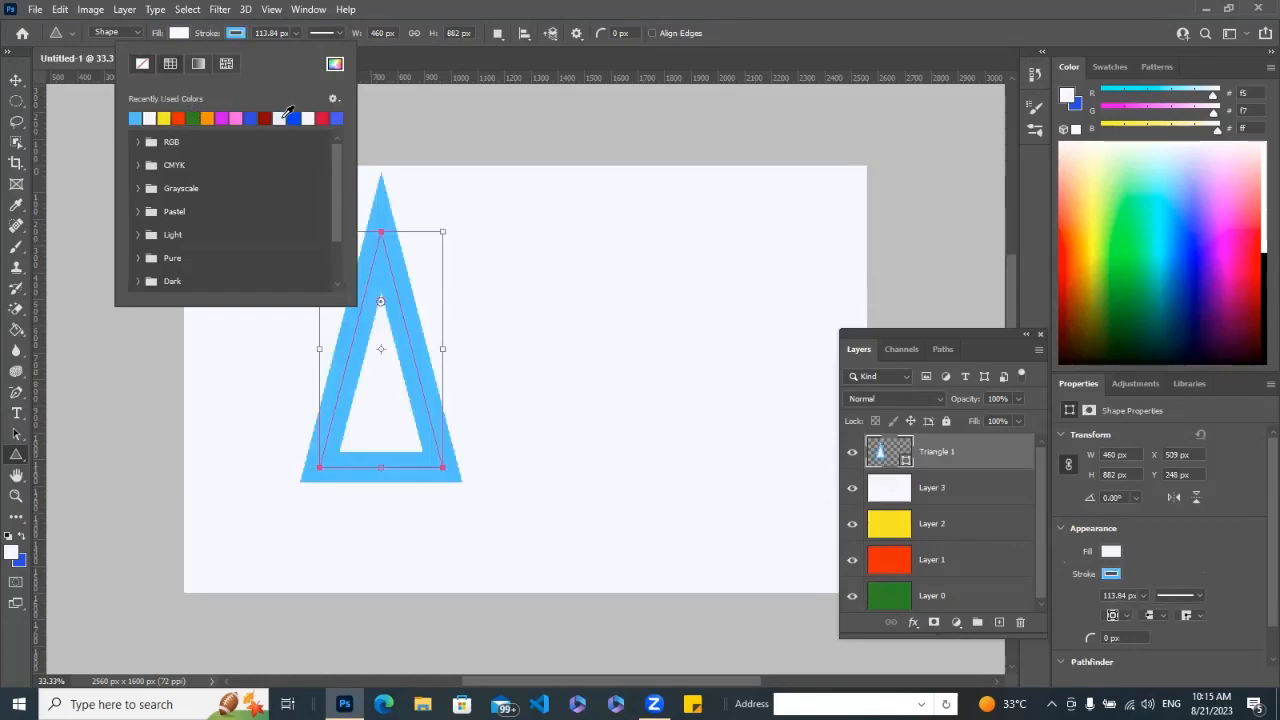
pyautogui.click(386, 345)
pyautogui.click(386, 310)
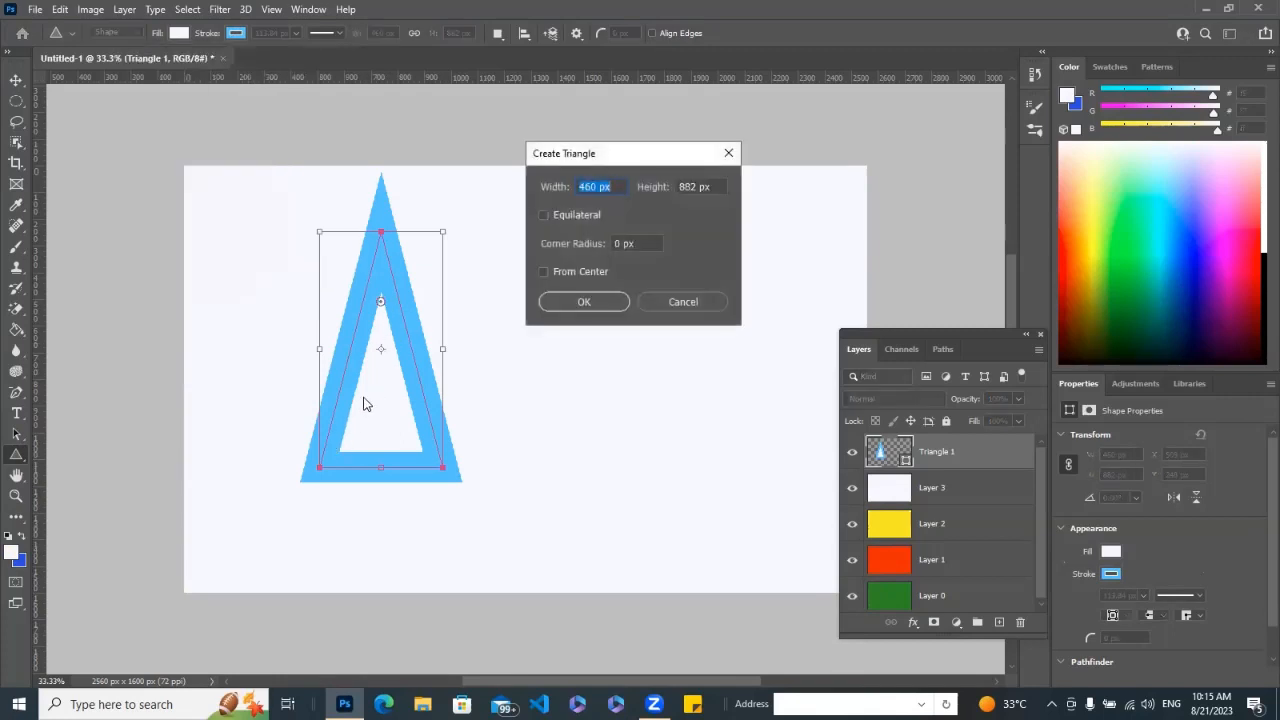
pyautogui.click(684, 301)
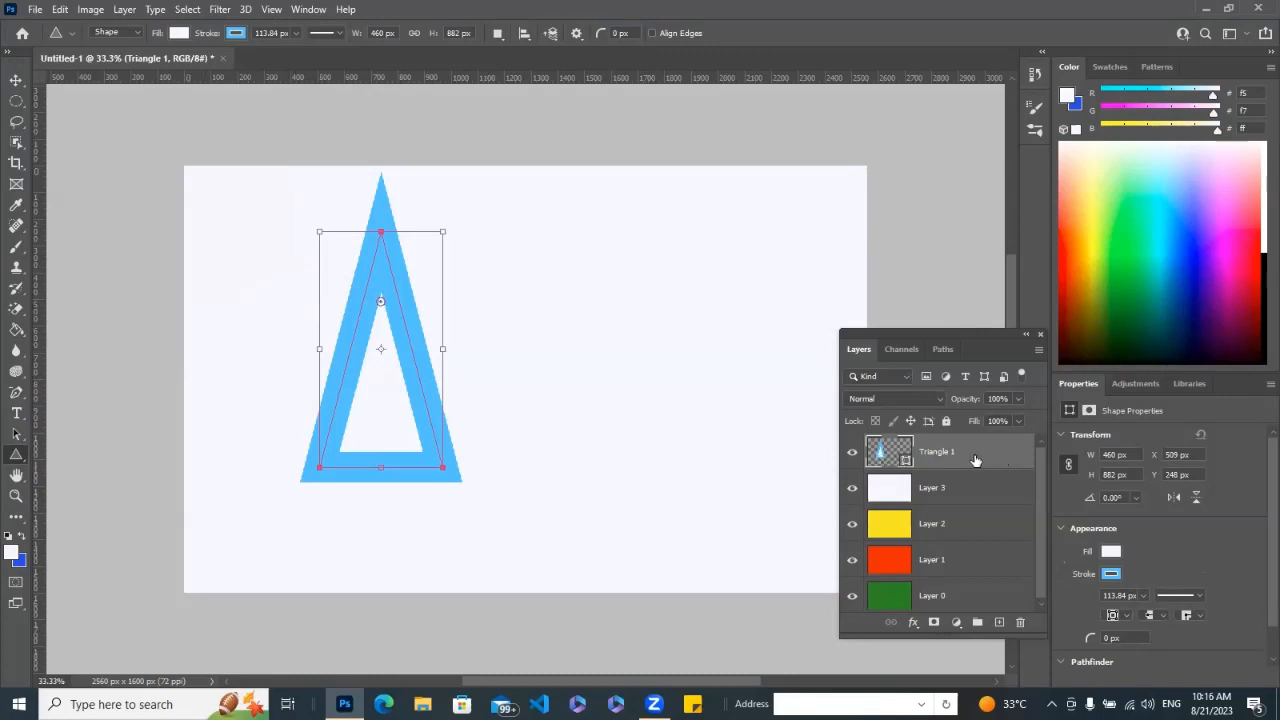
pyautogui.click(946, 421)
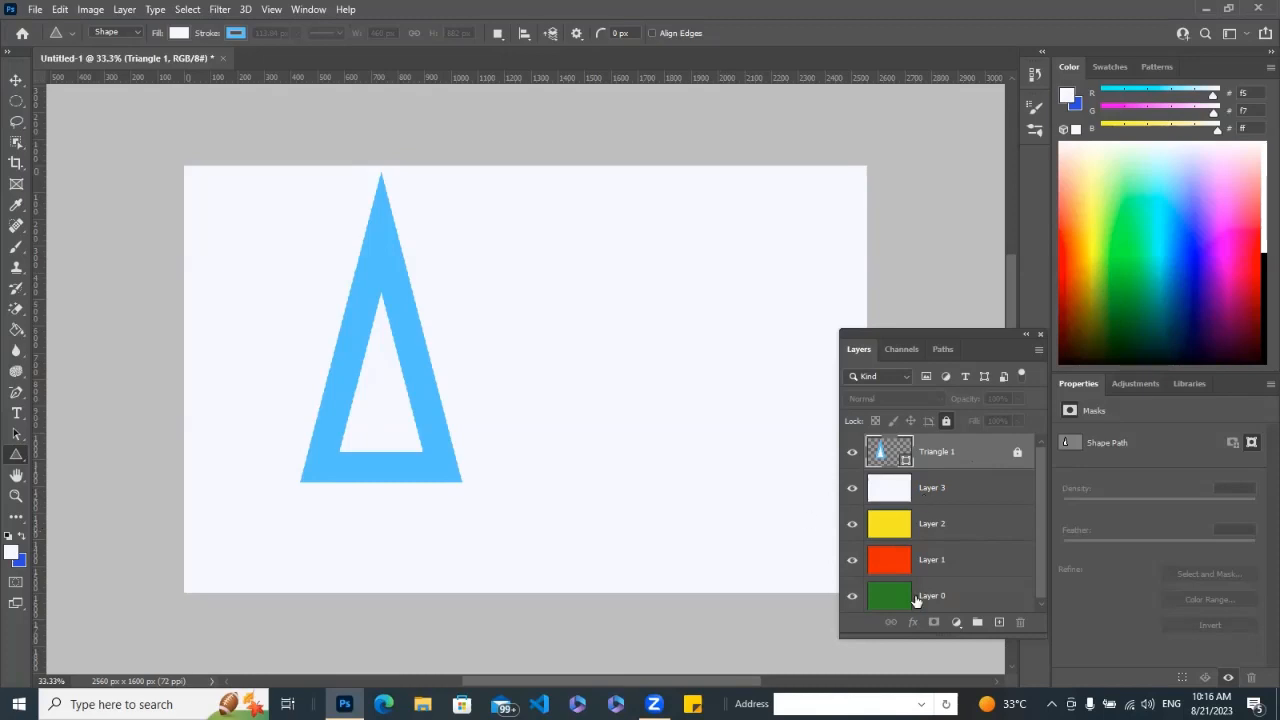
# Add a new layer above the triangle and fill it with salmon pink (#eb7e88) using the Paint Bucket.
pyautogui.click(998, 624)
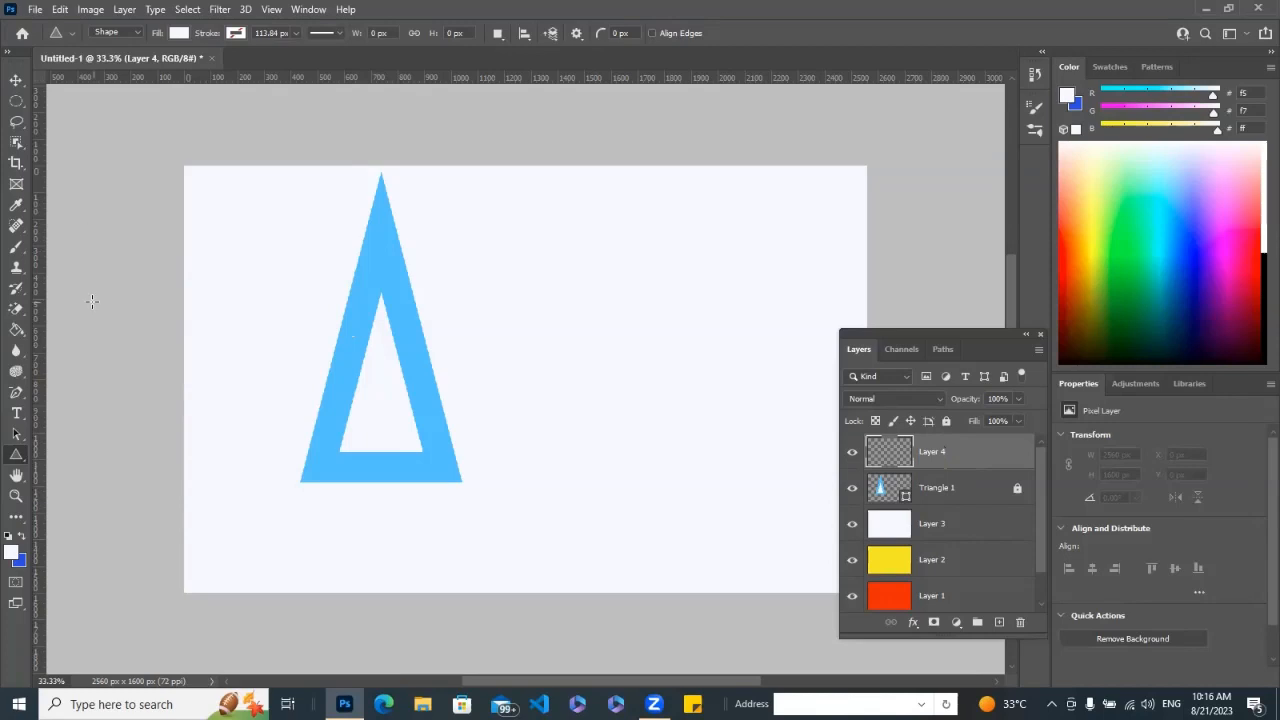
pyautogui.rightClick(14, 333)
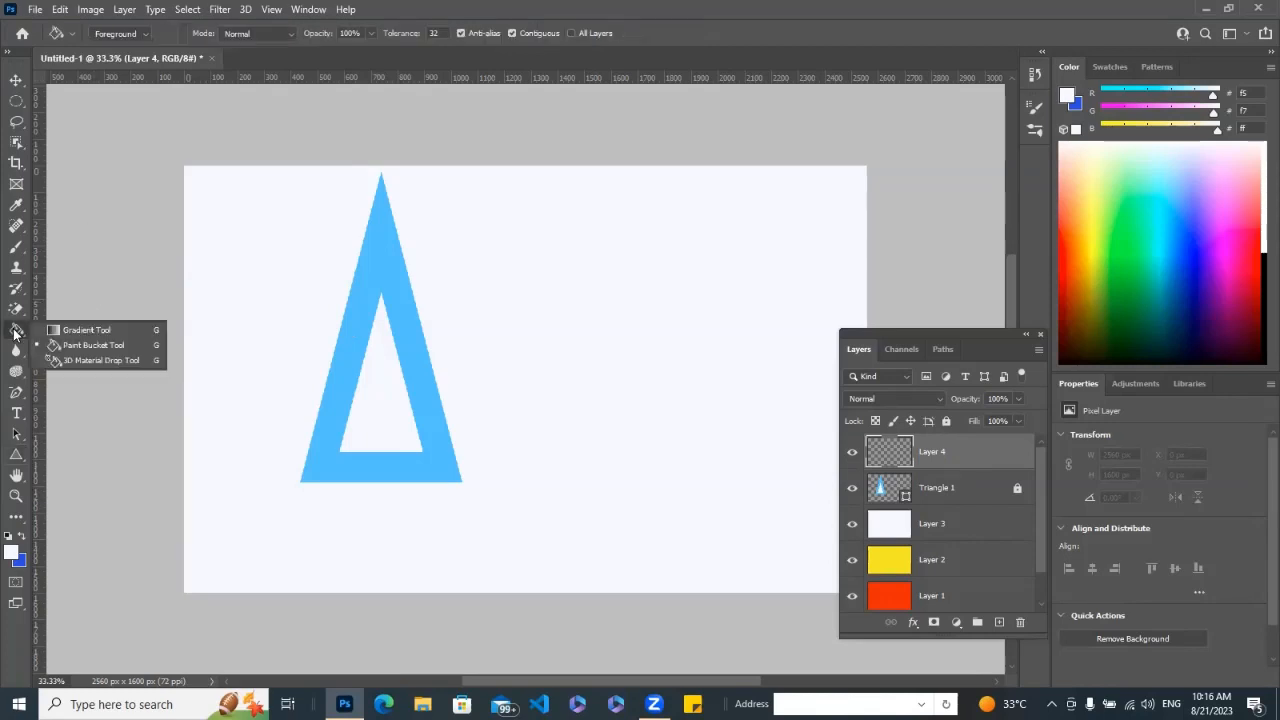
pyautogui.click(63, 342)
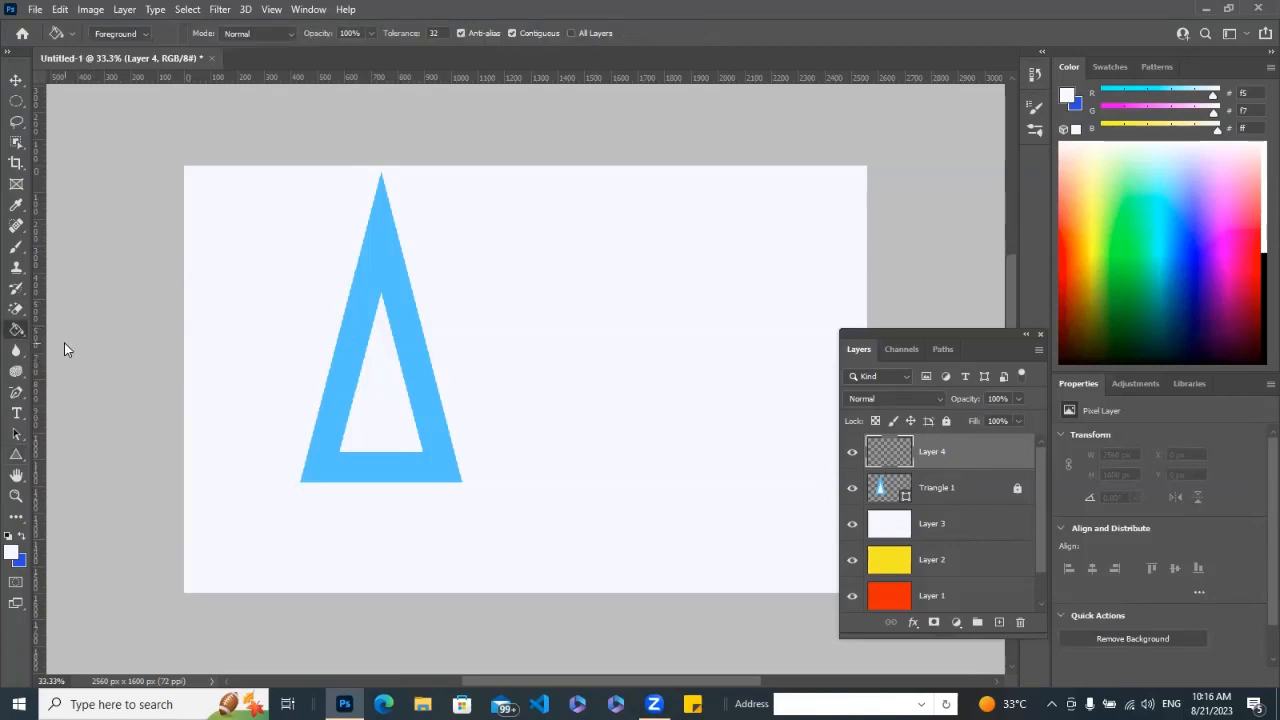
pyautogui.click(12, 553)
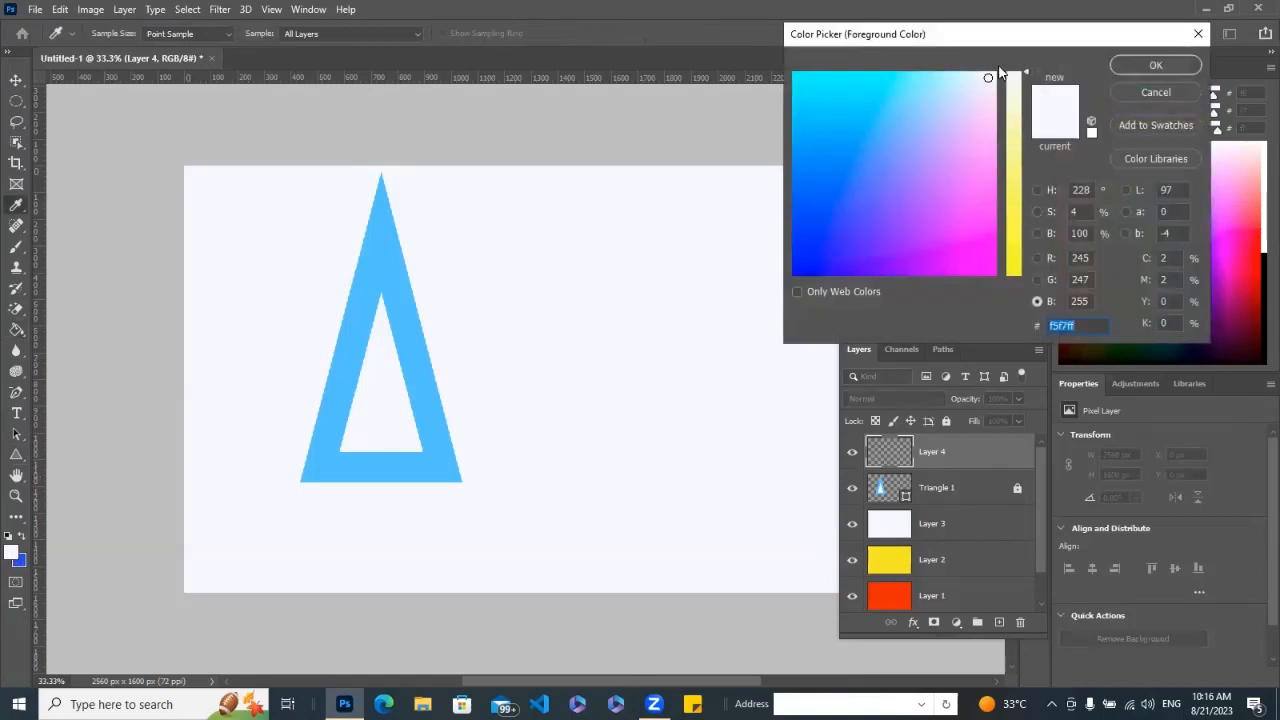
pyautogui.moveTo(1003, 74); pyautogui.dragTo(1000, 171)
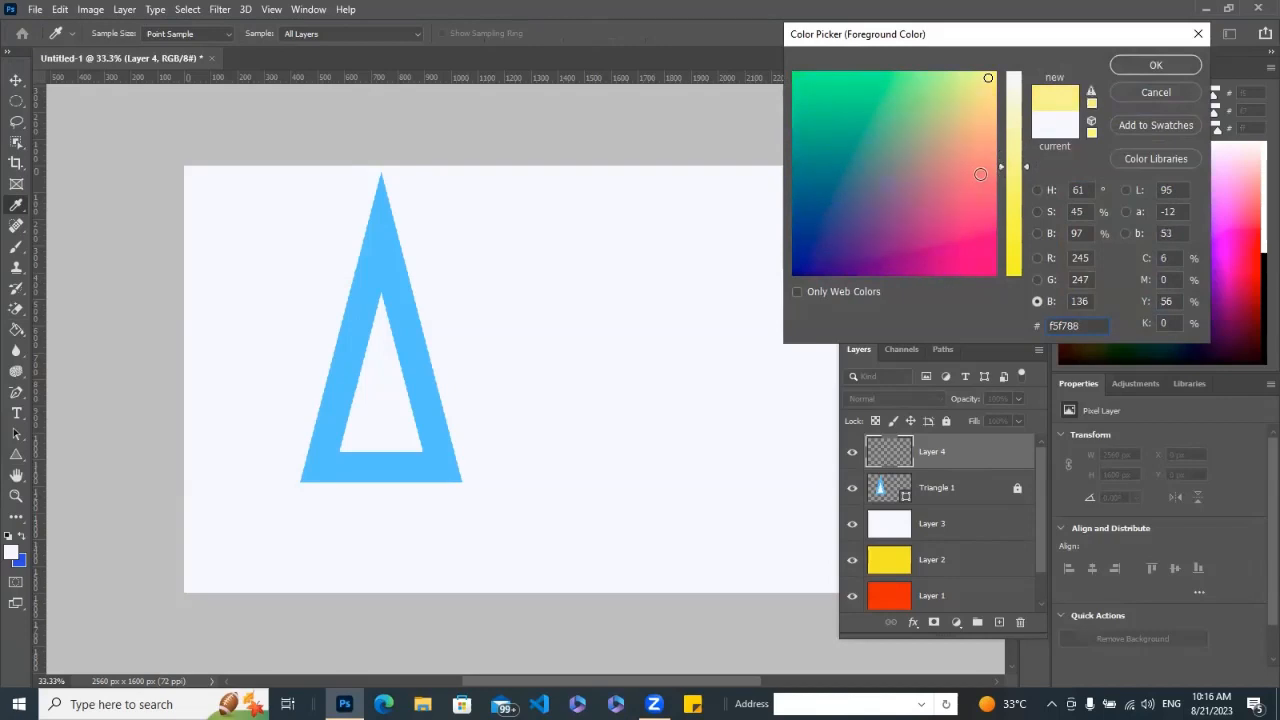
pyautogui.click(980, 174)
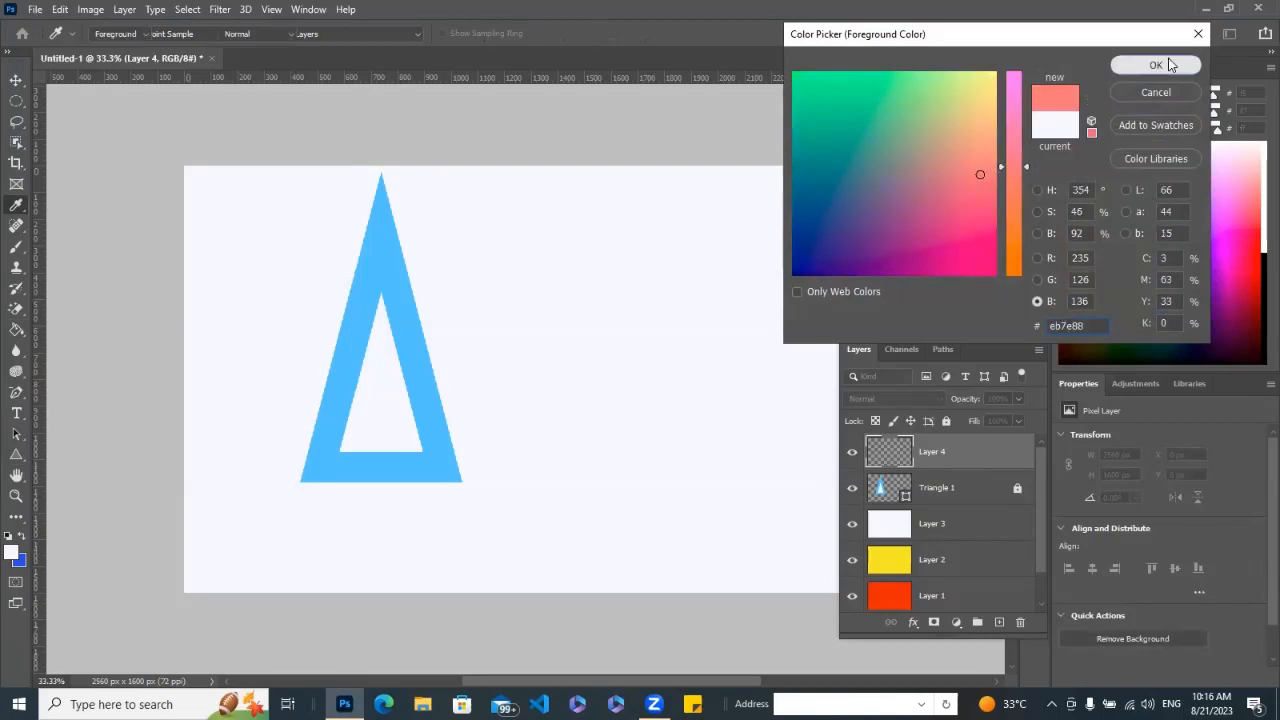
pyautogui.click(1155, 65)
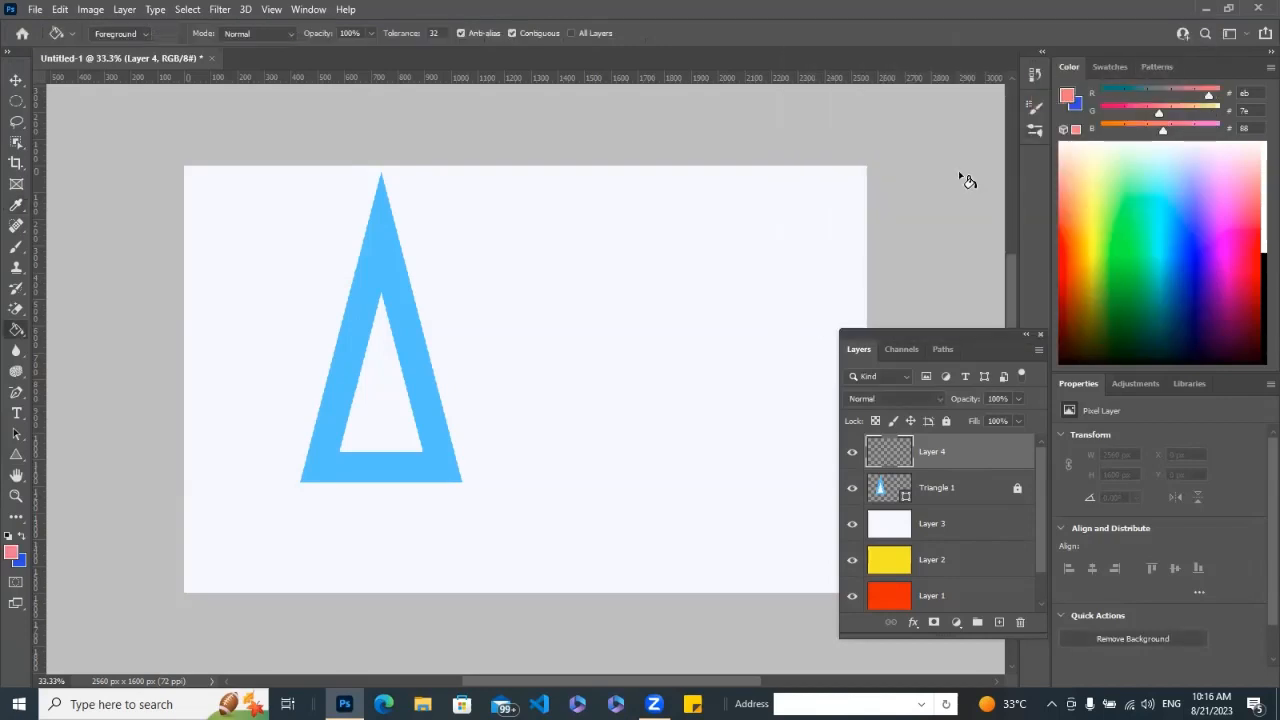
pyautogui.click(615, 380)
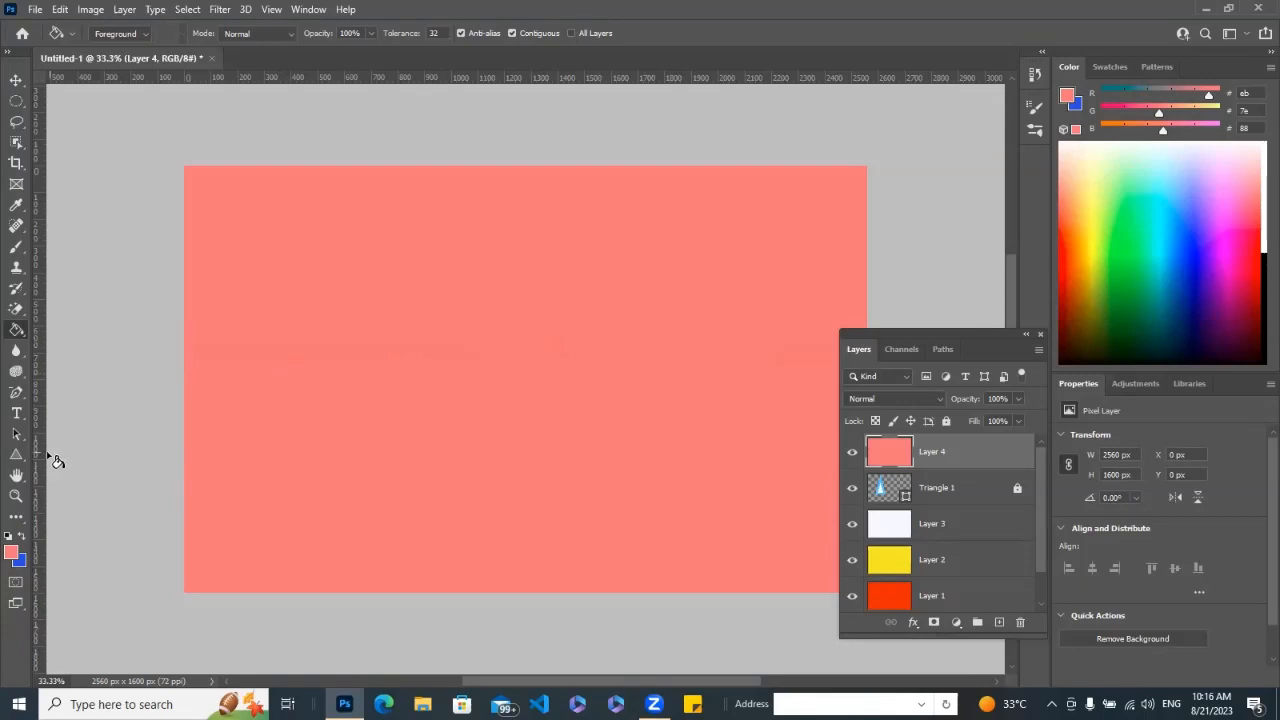
# Draw a 100-sided star-like shape with the Polygon tool and stretch it to an oval about 1090 px wide and 582 px high.
pyautogui.click(16, 455)
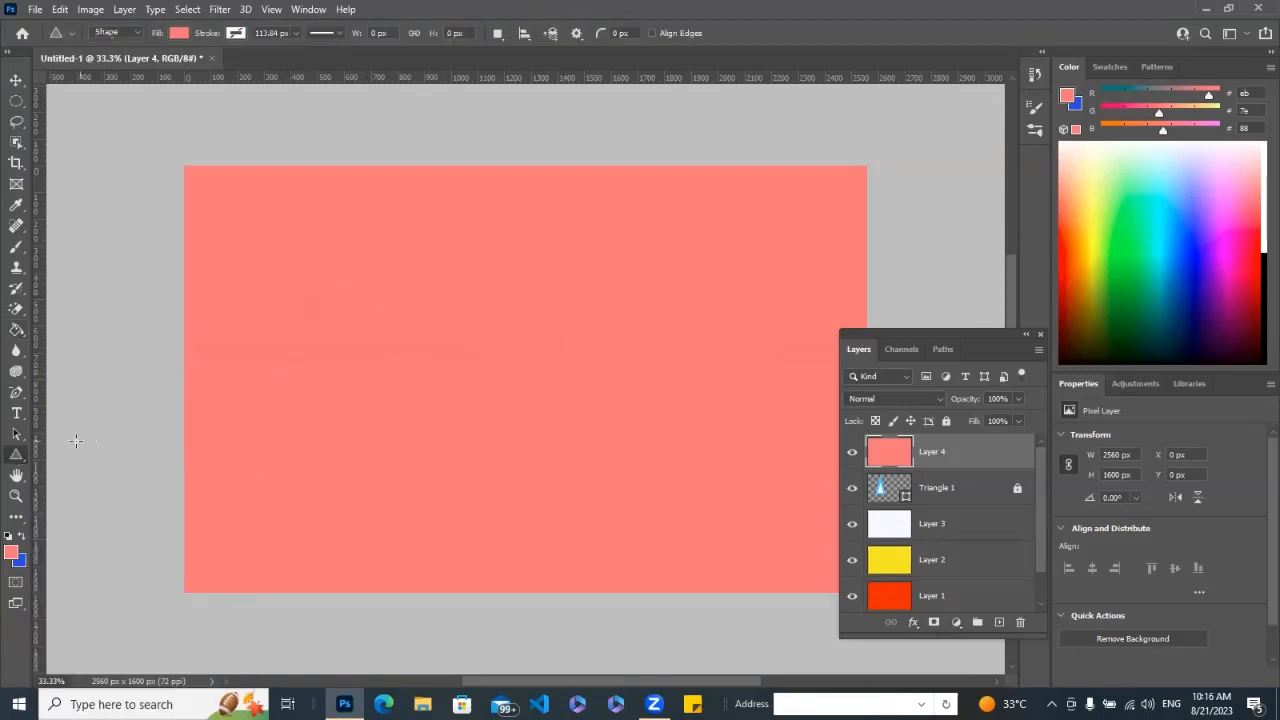
pyautogui.rightClick(15, 456)
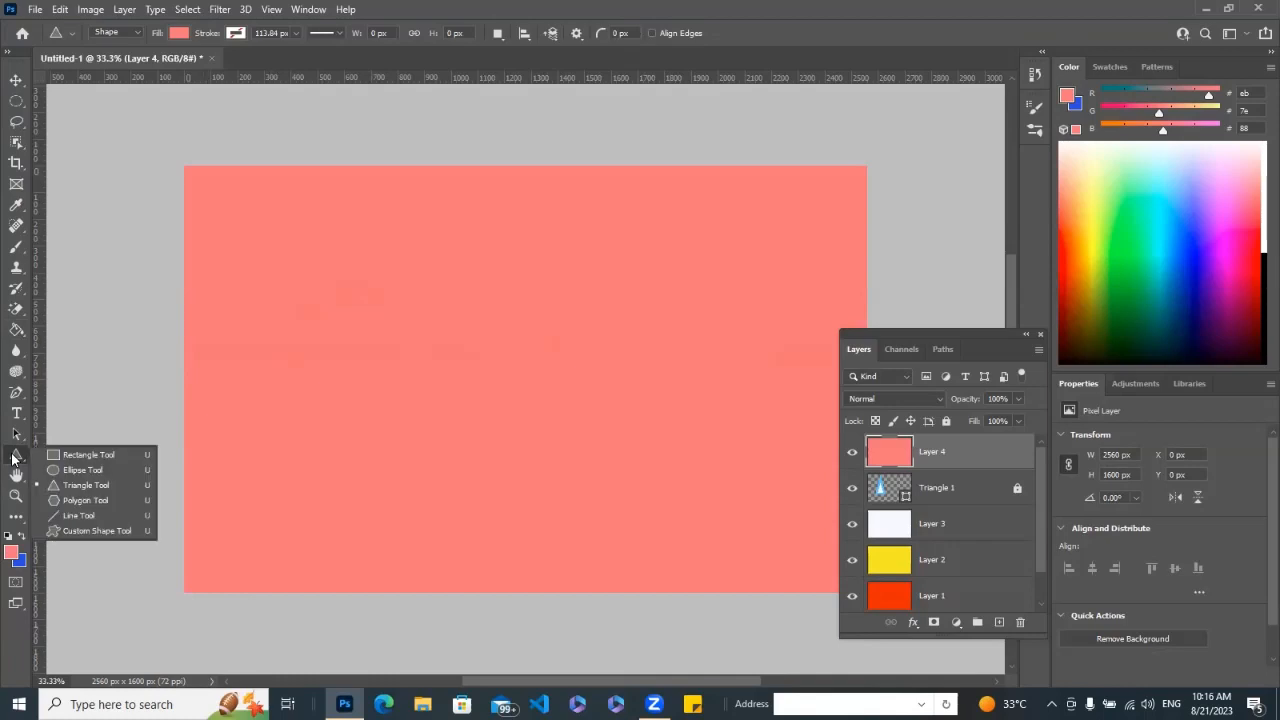
pyautogui.click(68, 500)
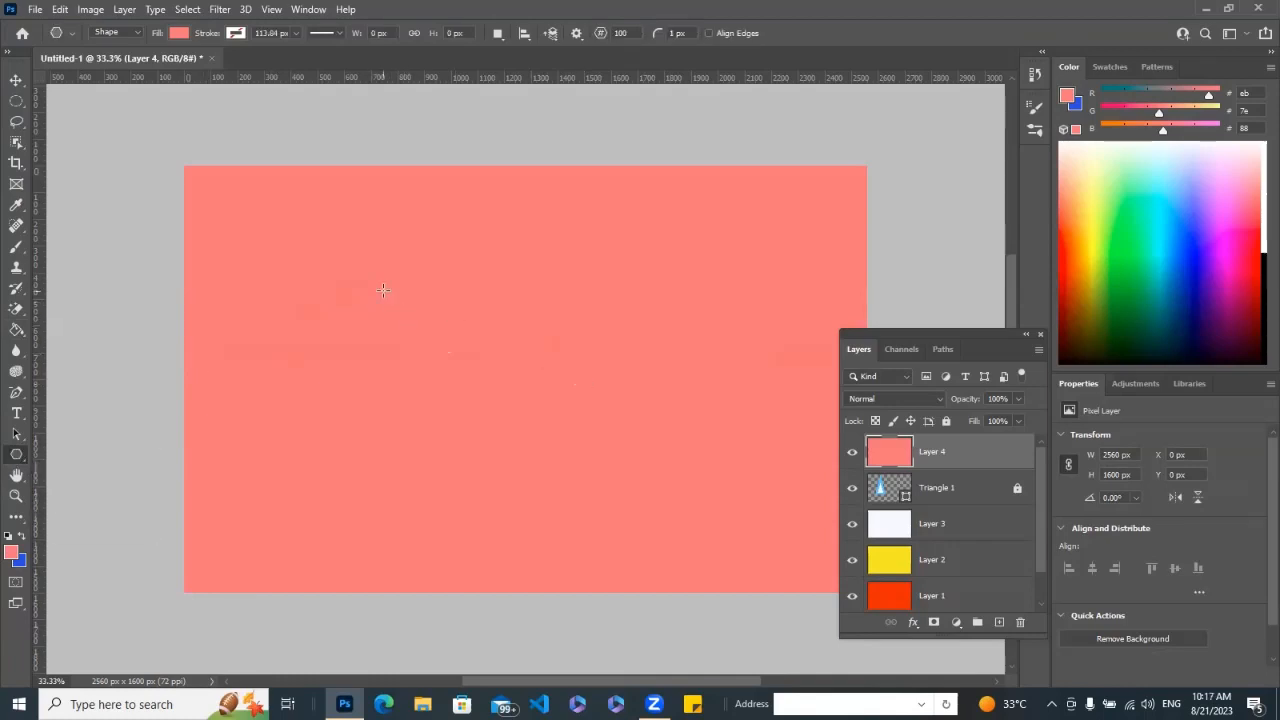
pyautogui.moveTo(383, 290); pyautogui.dragTo(652, 381)
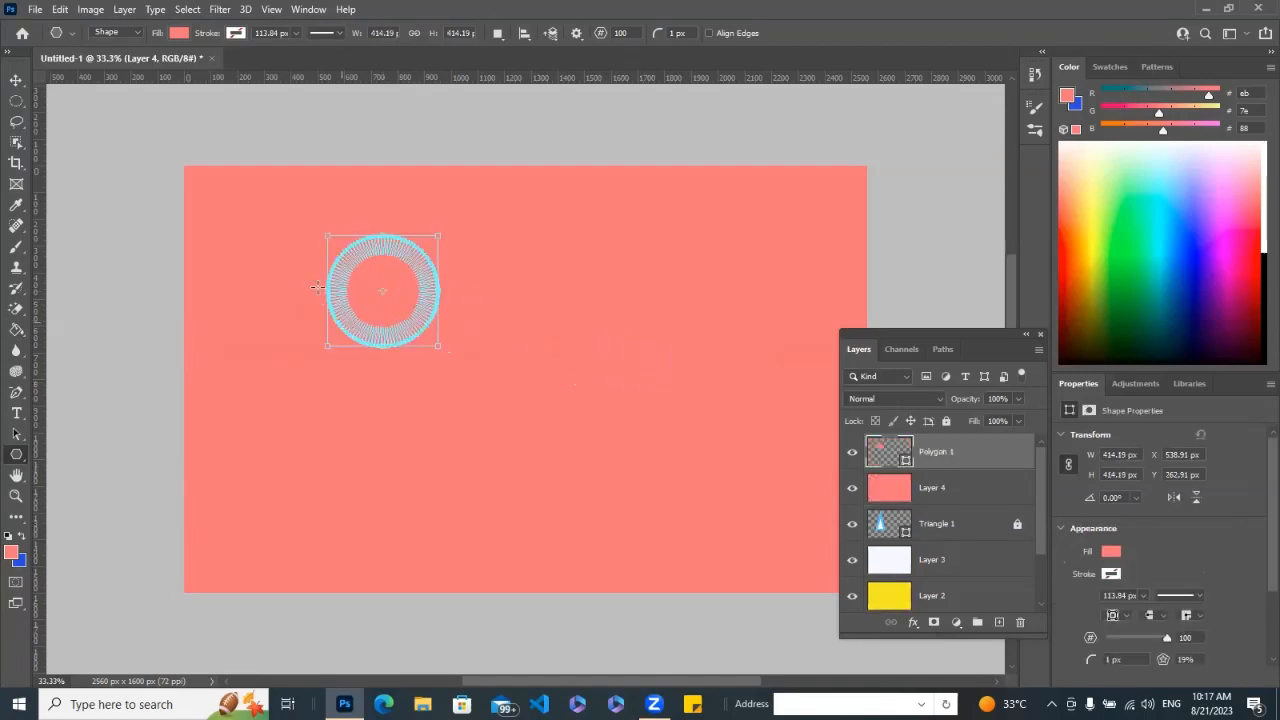
pyautogui.moveTo(327, 287); pyautogui.dragTo(621, 338)
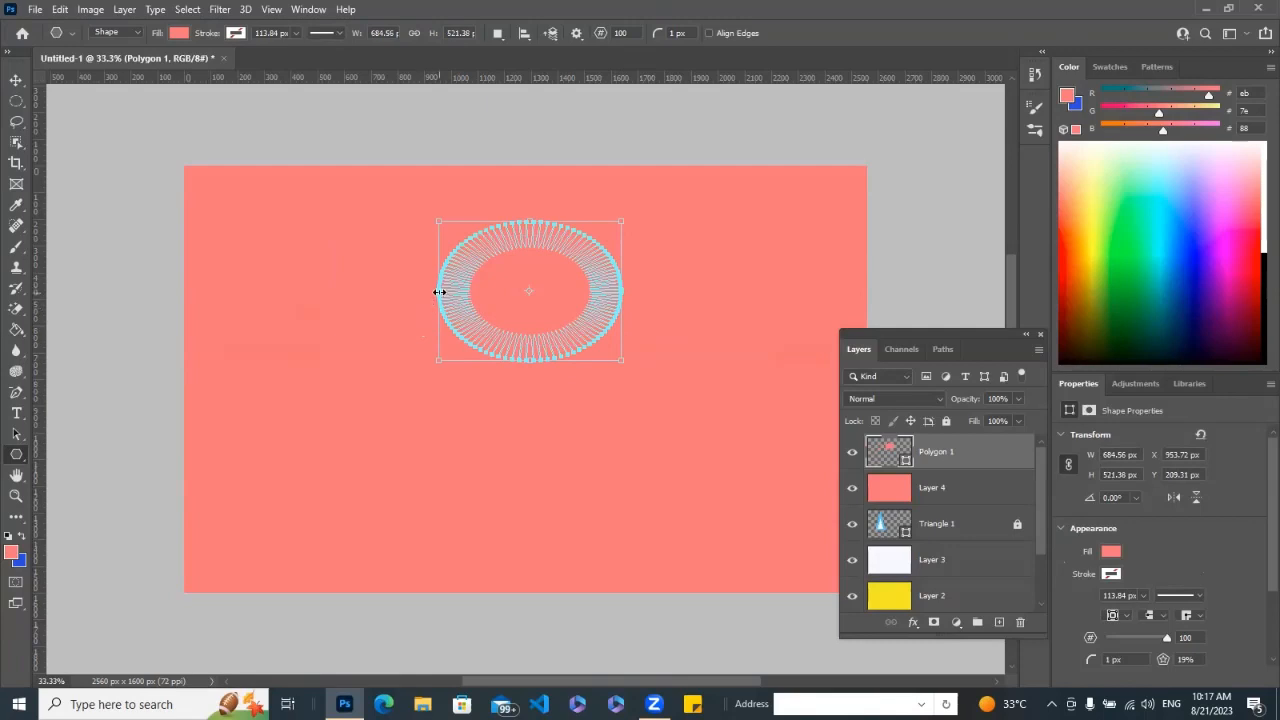
pyautogui.moveTo(439, 292); pyautogui.dragTo(329, 318)
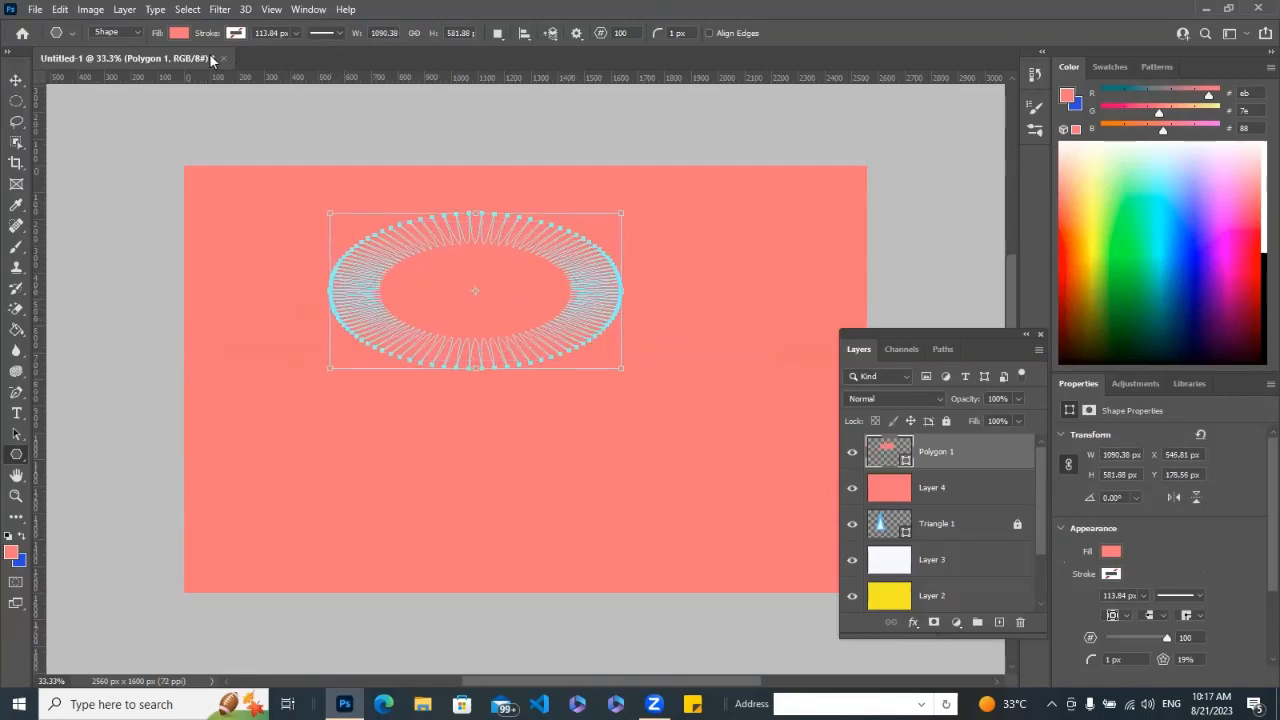
# Try several recently used colours as the polygon's fill and settle on crimson red.
pyautogui.click(179, 33)
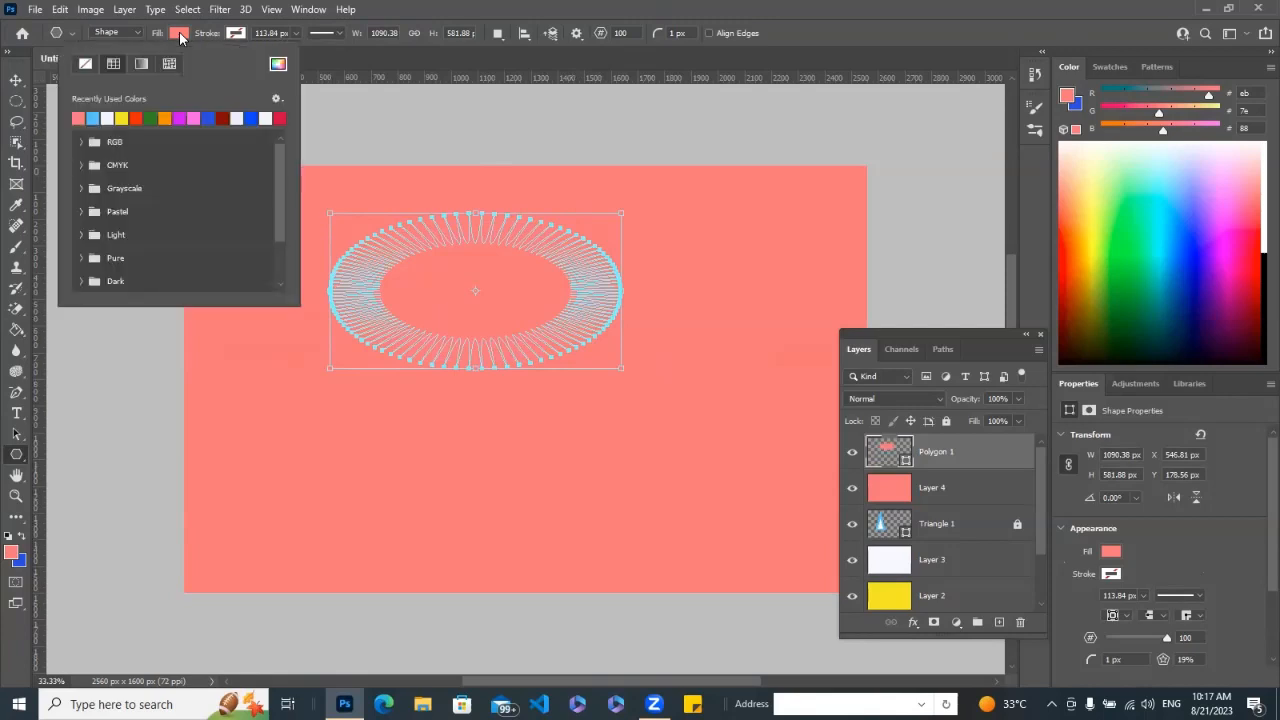
pyautogui.click(136, 118)
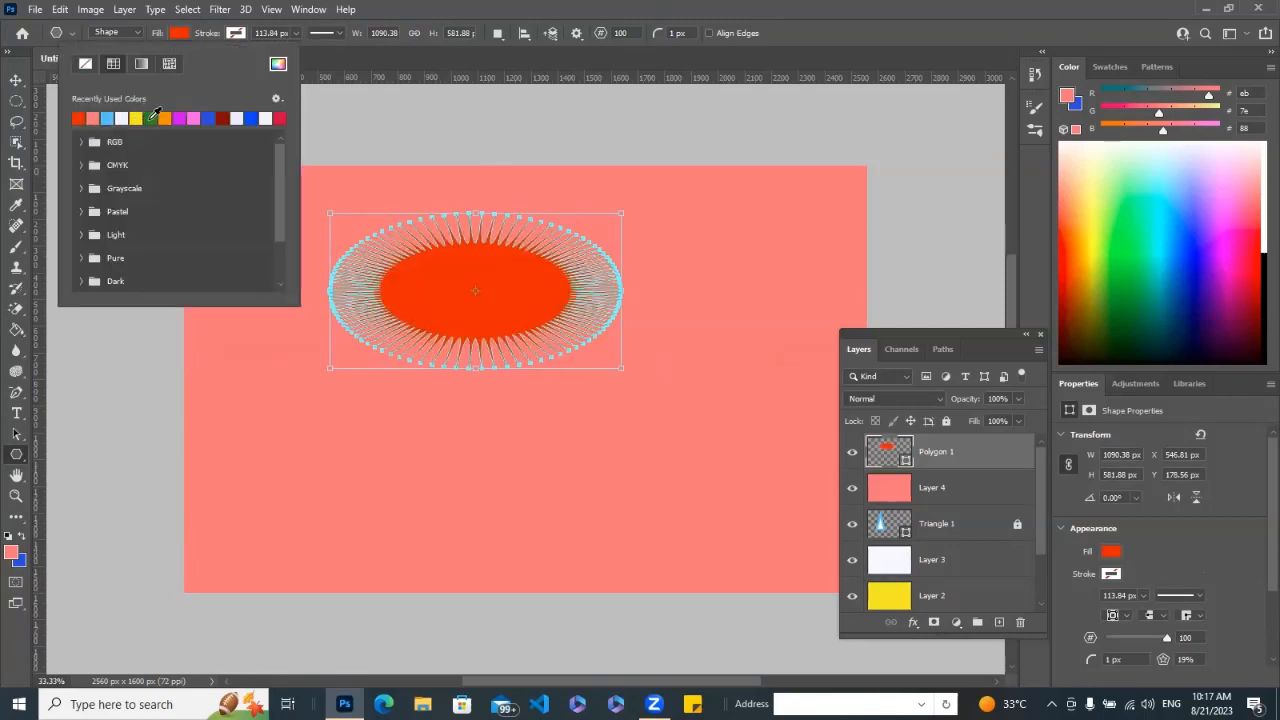
pyautogui.click(150, 118)
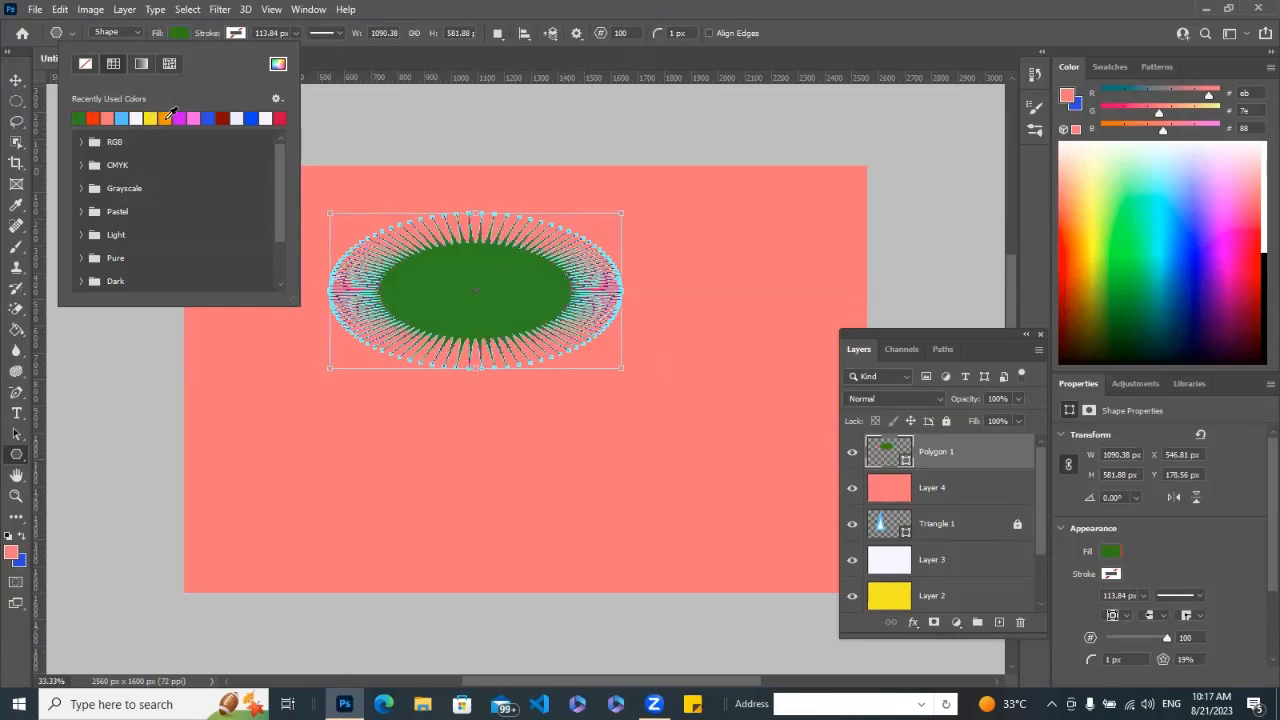
pyautogui.click(165, 118)
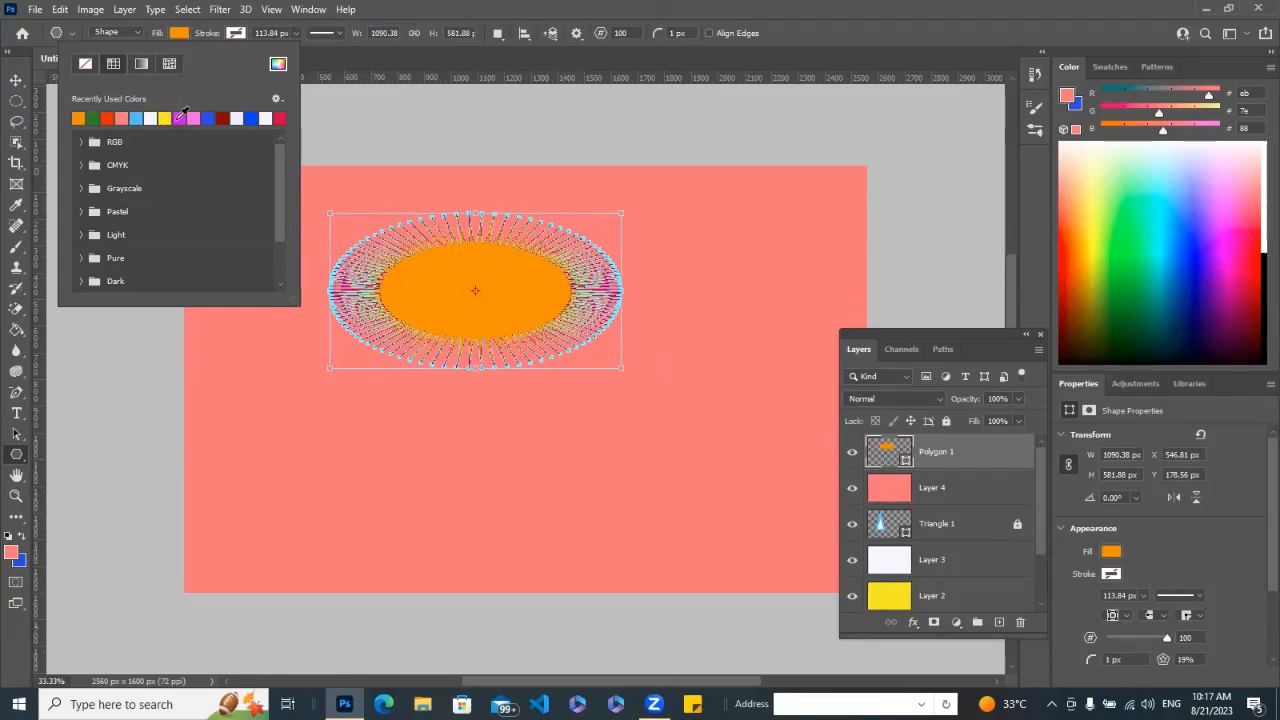
pyautogui.click(193, 119)
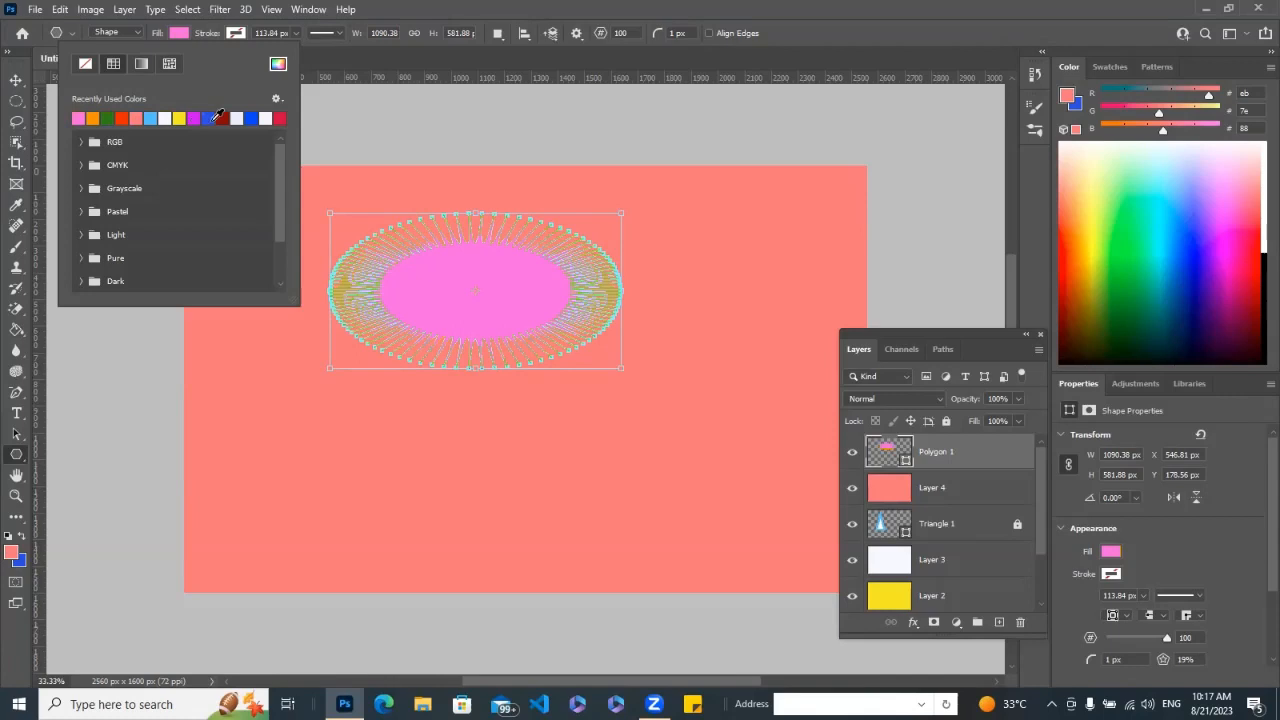
pyautogui.click(210, 118)
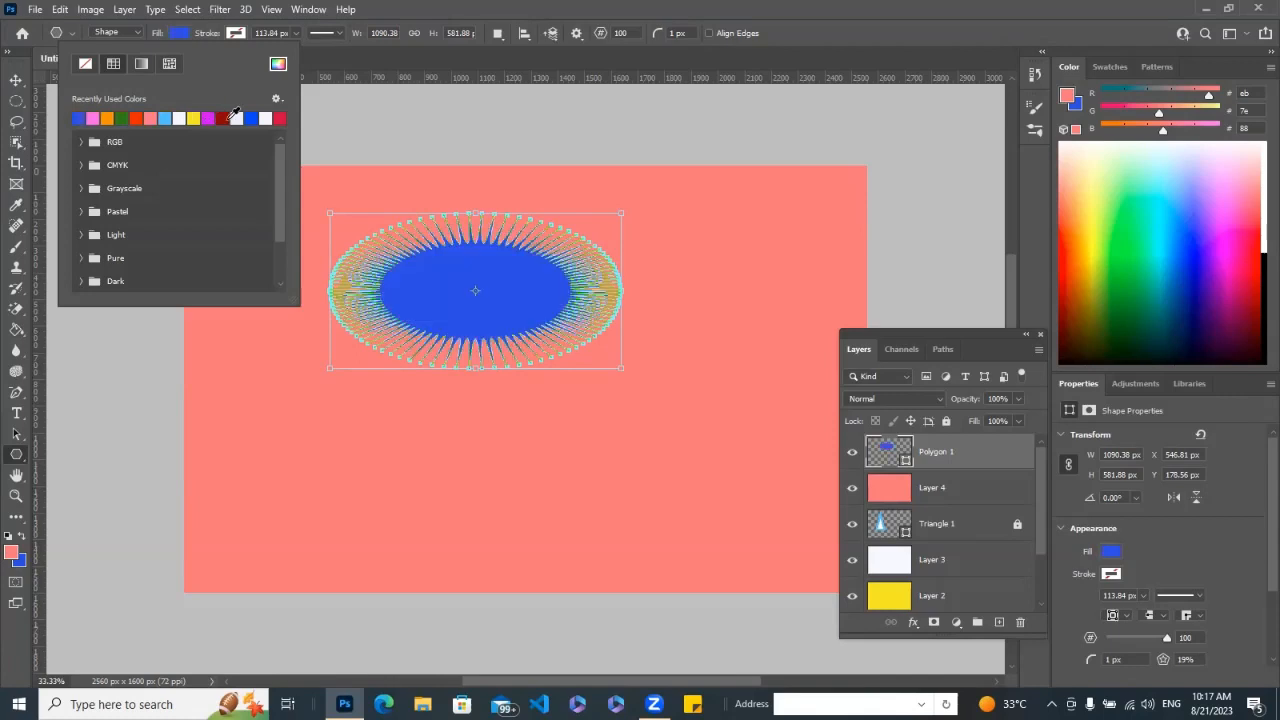
pyautogui.click(222, 118)
pyautogui.click(236, 118)
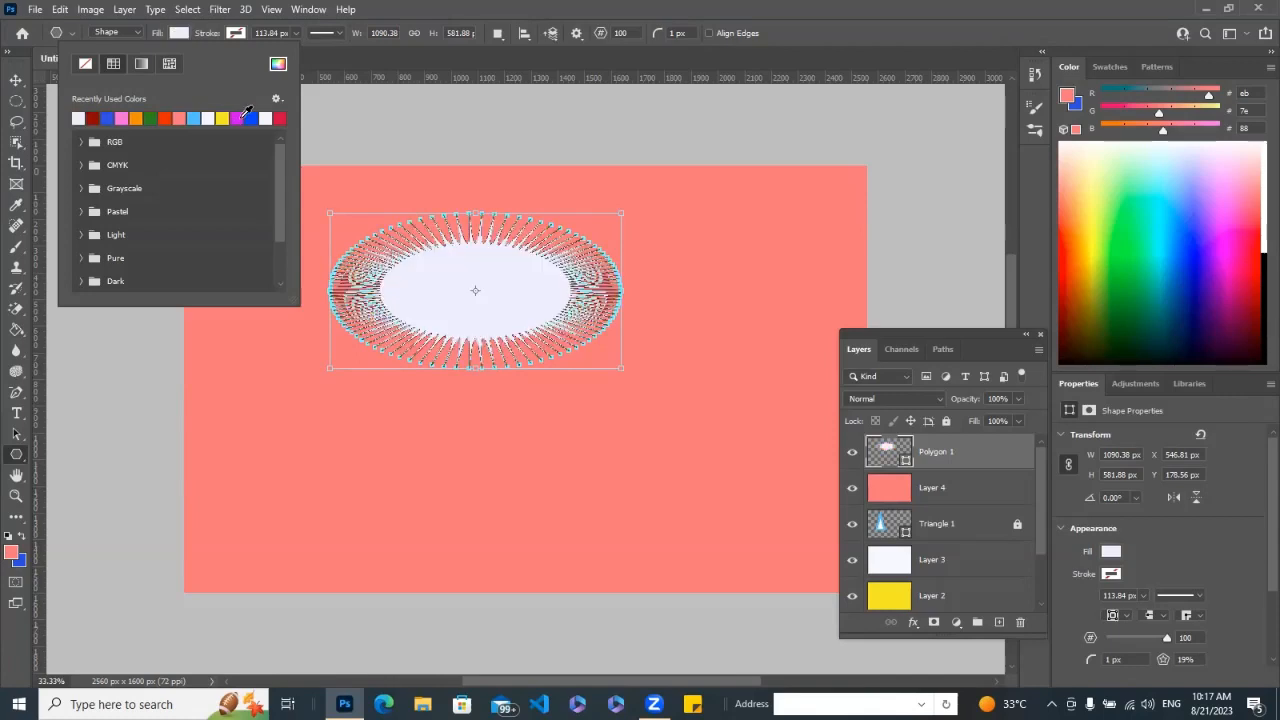
pyautogui.click(251, 118)
pyautogui.click(265, 118)
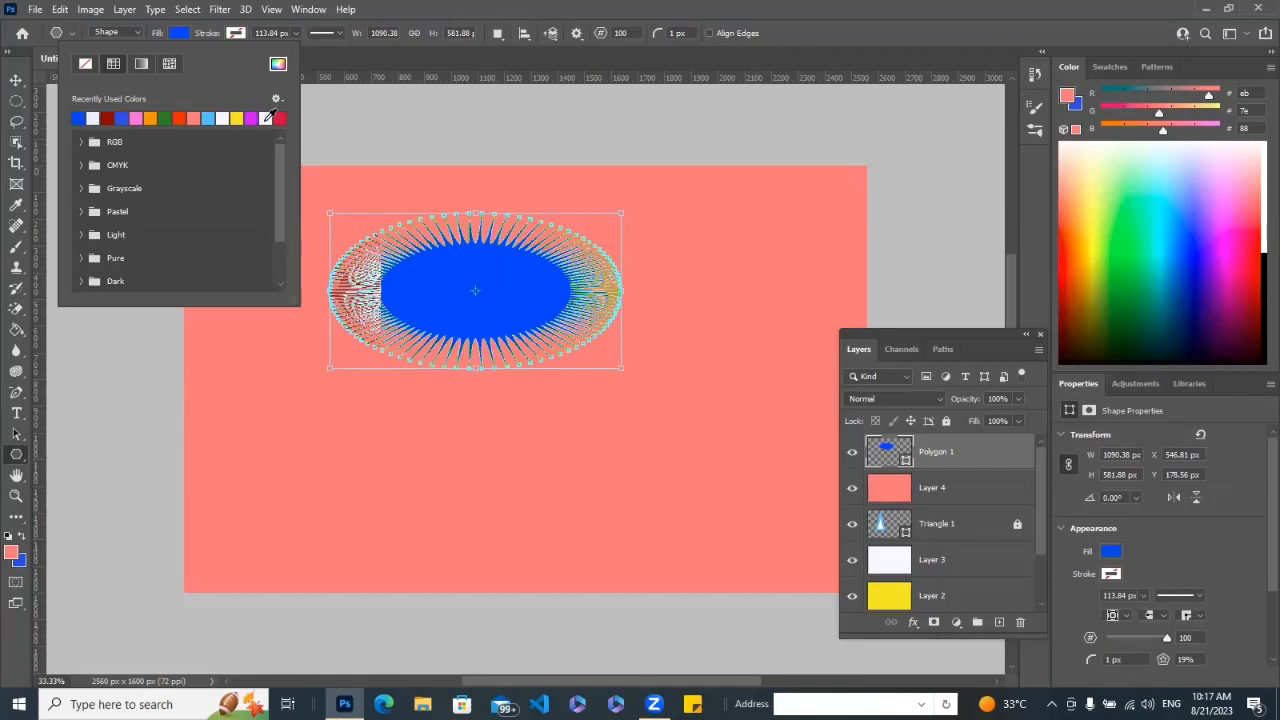
pyautogui.click(279, 118)
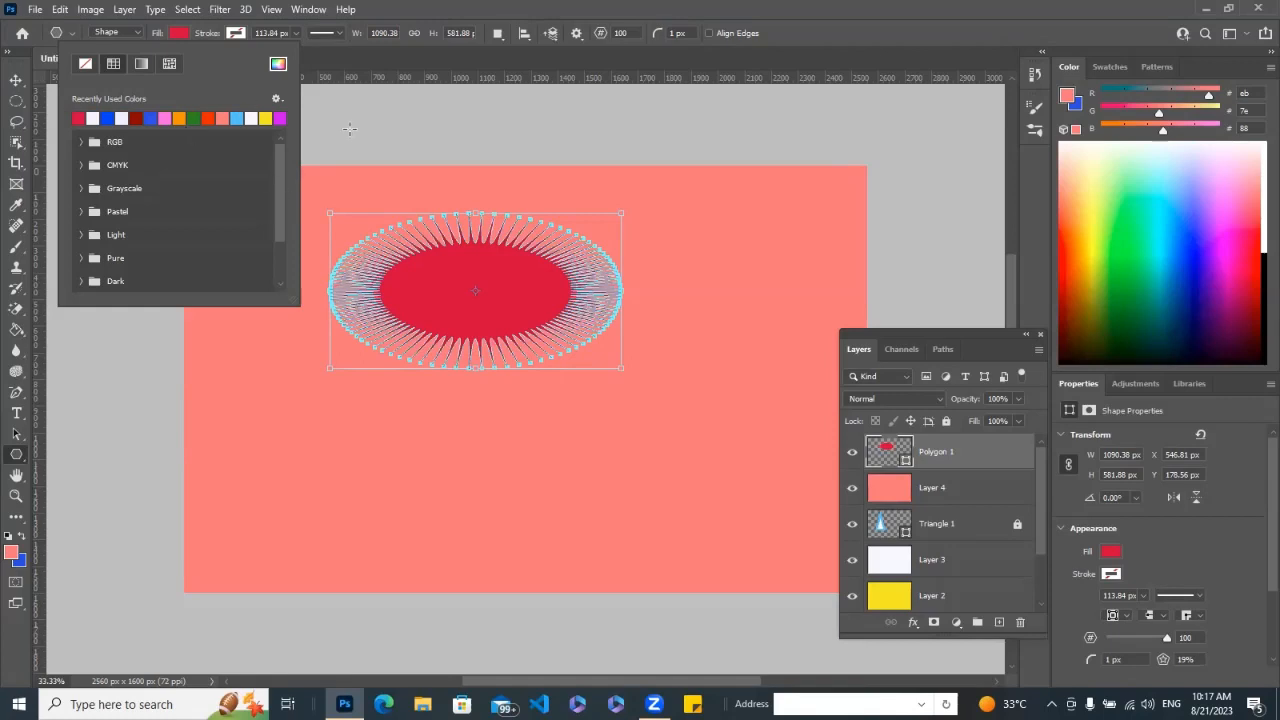
pyautogui.click(349, 129)
pyautogui.click(349, 125)
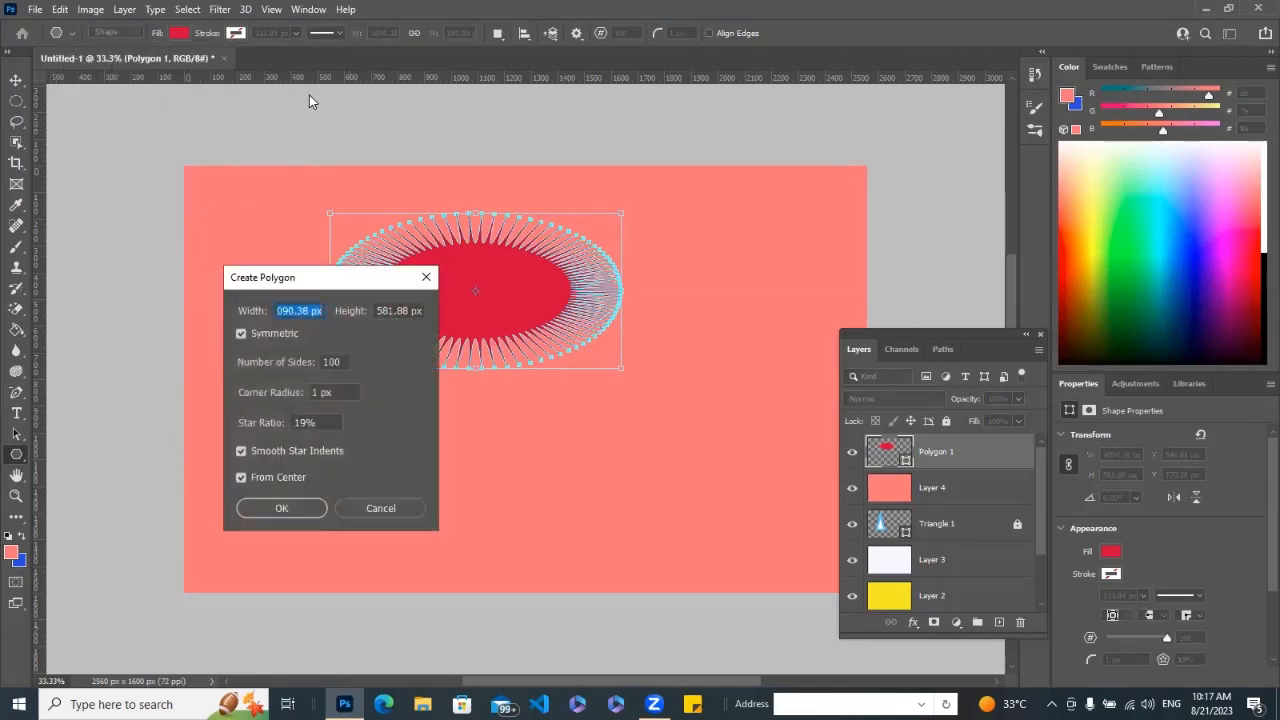
pyautogui.click(426, 277)
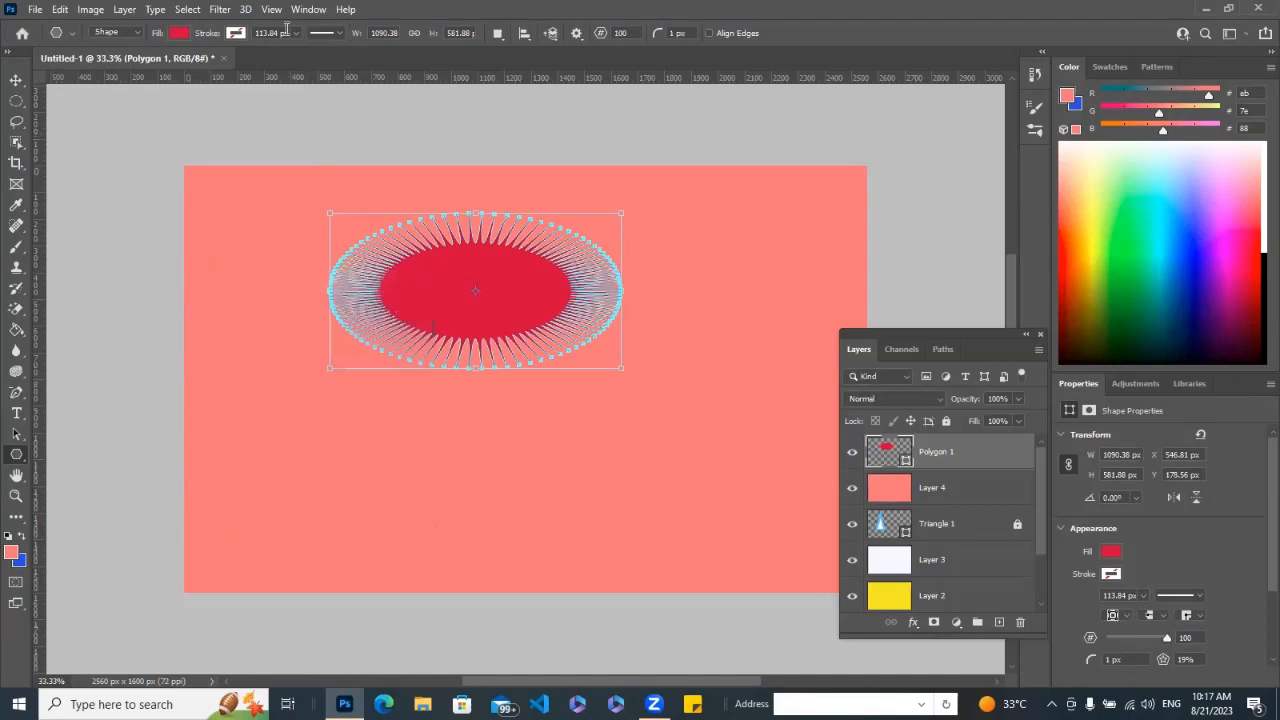
# Give the polygon a thin black stroke with a width of 6.35 px.
pyautogui.click(293, 36)
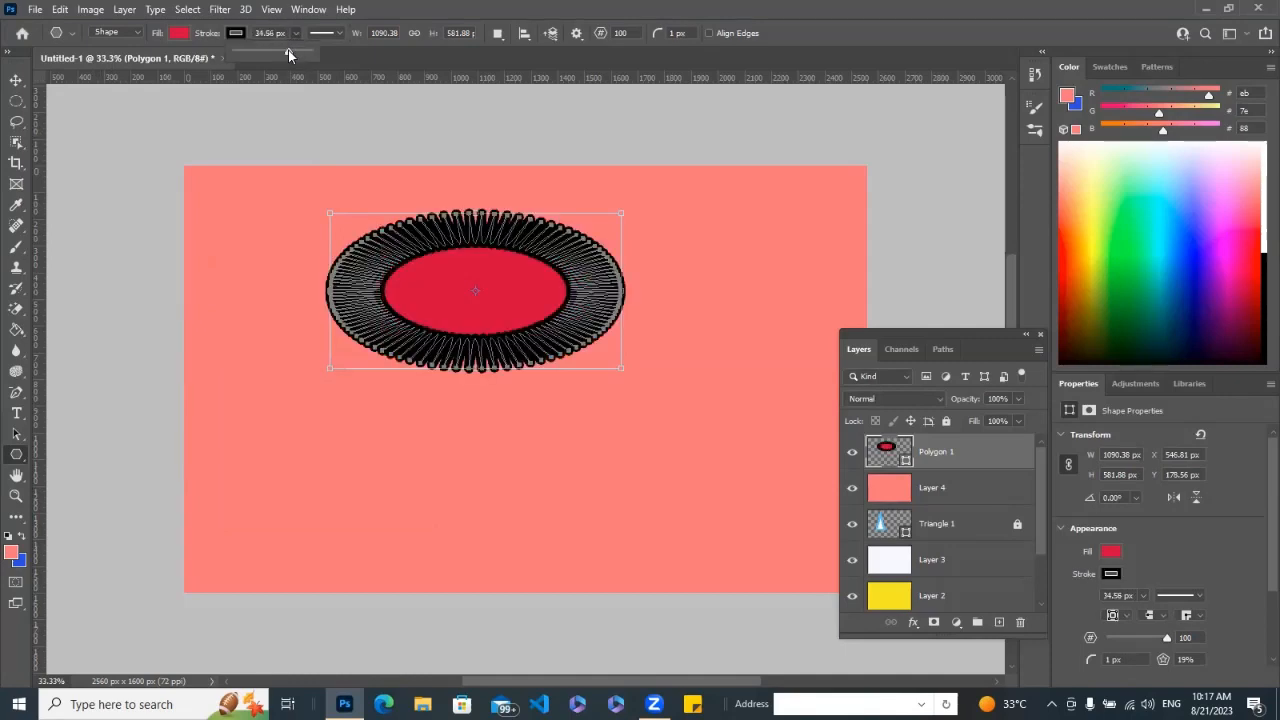
pyautogui.moveTo(288, 54); pyautogui.dragTo(248, 54)
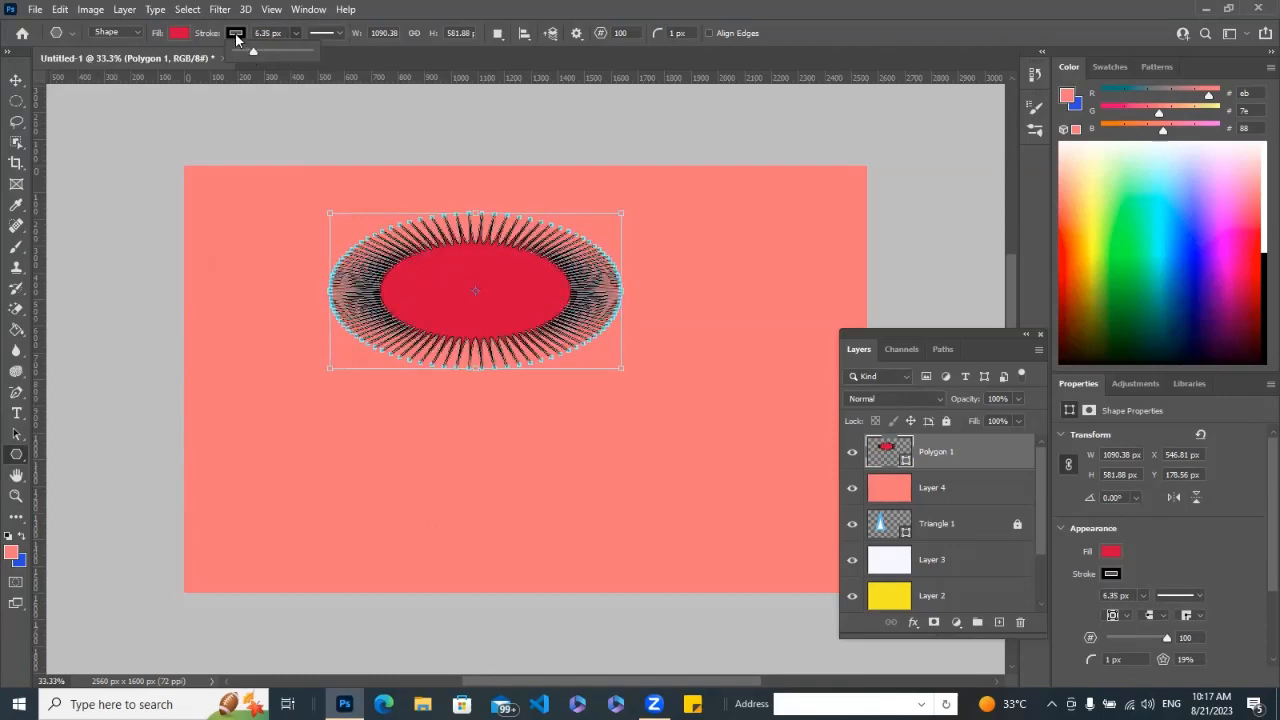
# Try the stroke types and several gradient presets on the polygon, settling on a green-to-turquoise linear gradient stroke.
pyautogui.click(236, 36)
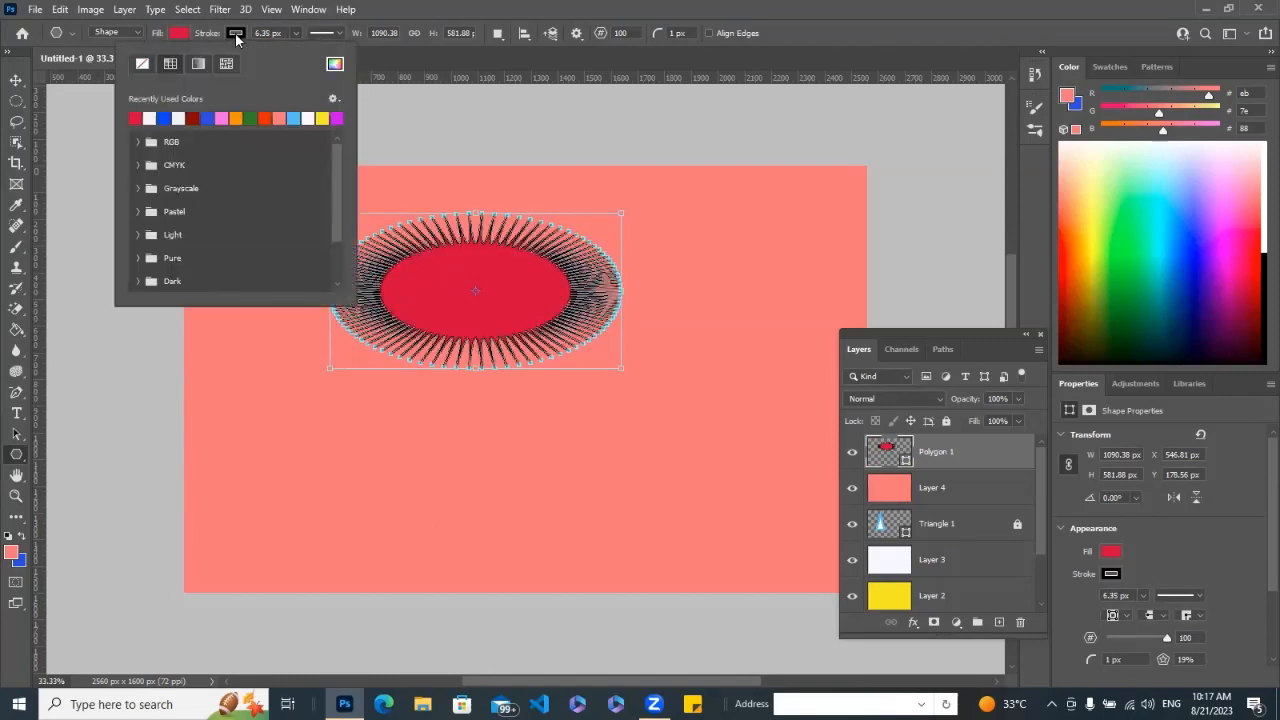
pyautogui.click(143, 65)
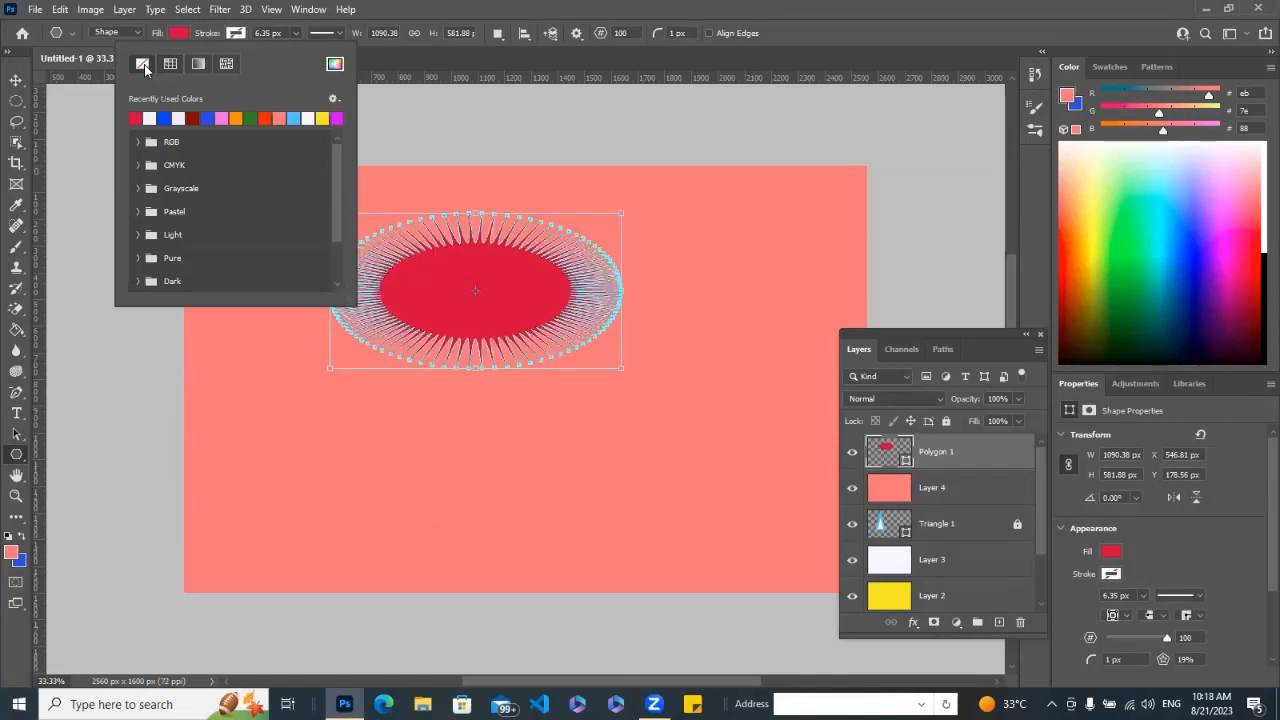
pyautogui.click(169, 66)
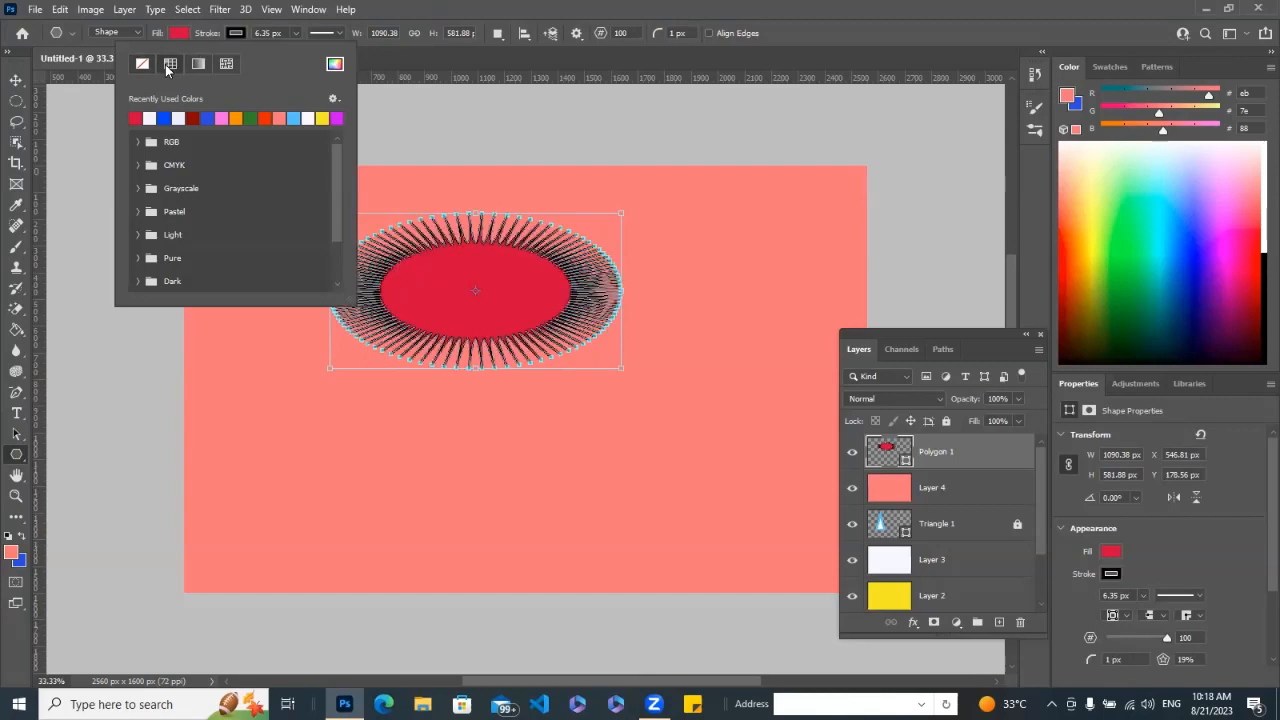
pyautogui.click(198, 65)
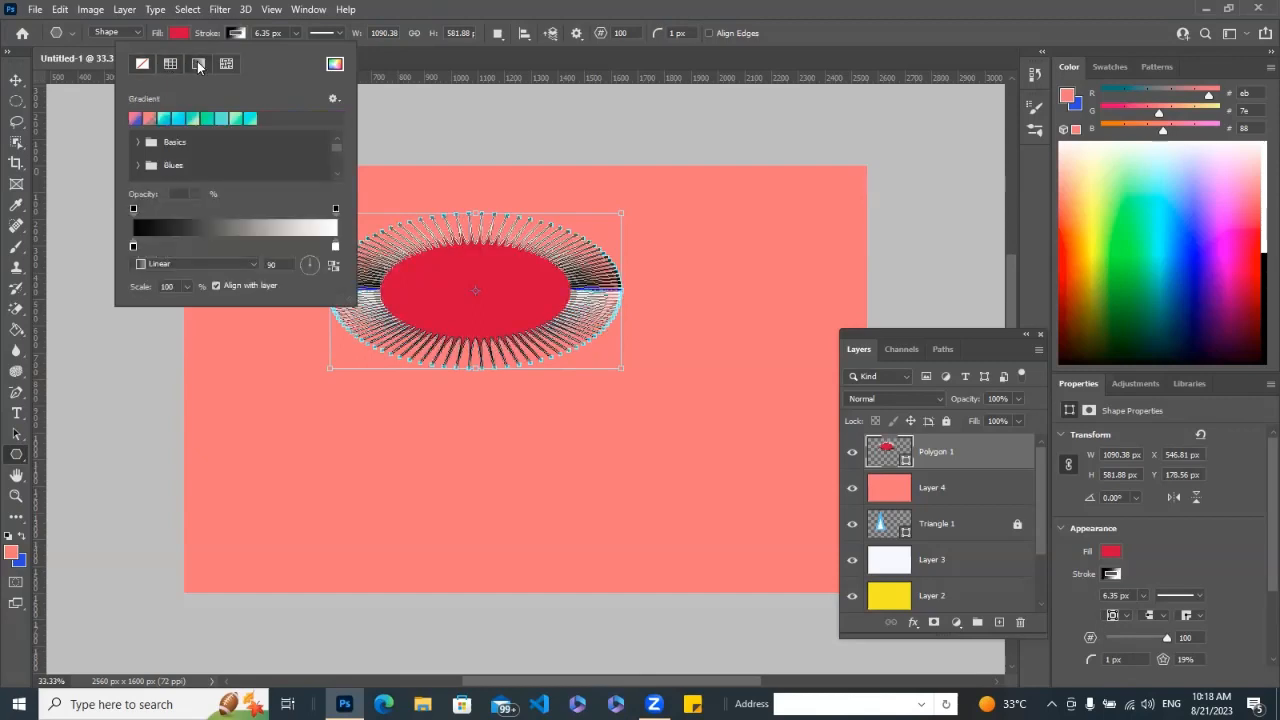
pyautogui.click(226, 64)
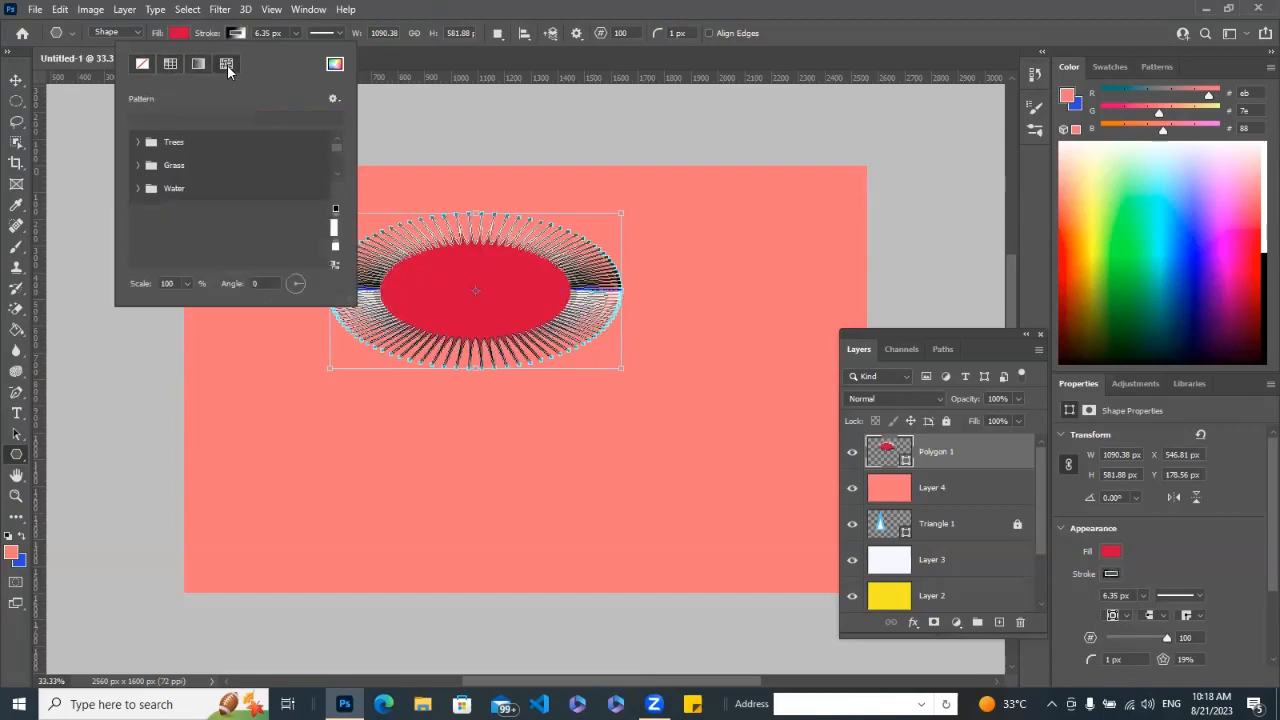
pyautogui.click(199, 65)
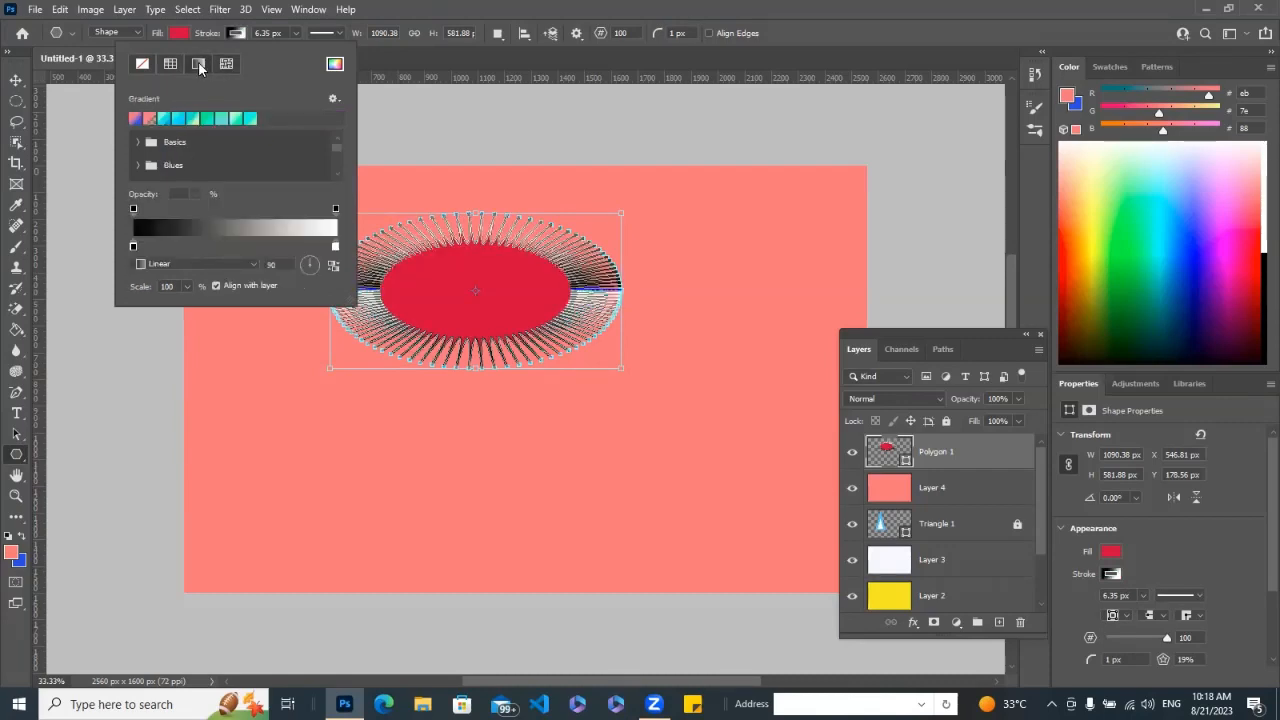
pyautogui.click(150, 118)
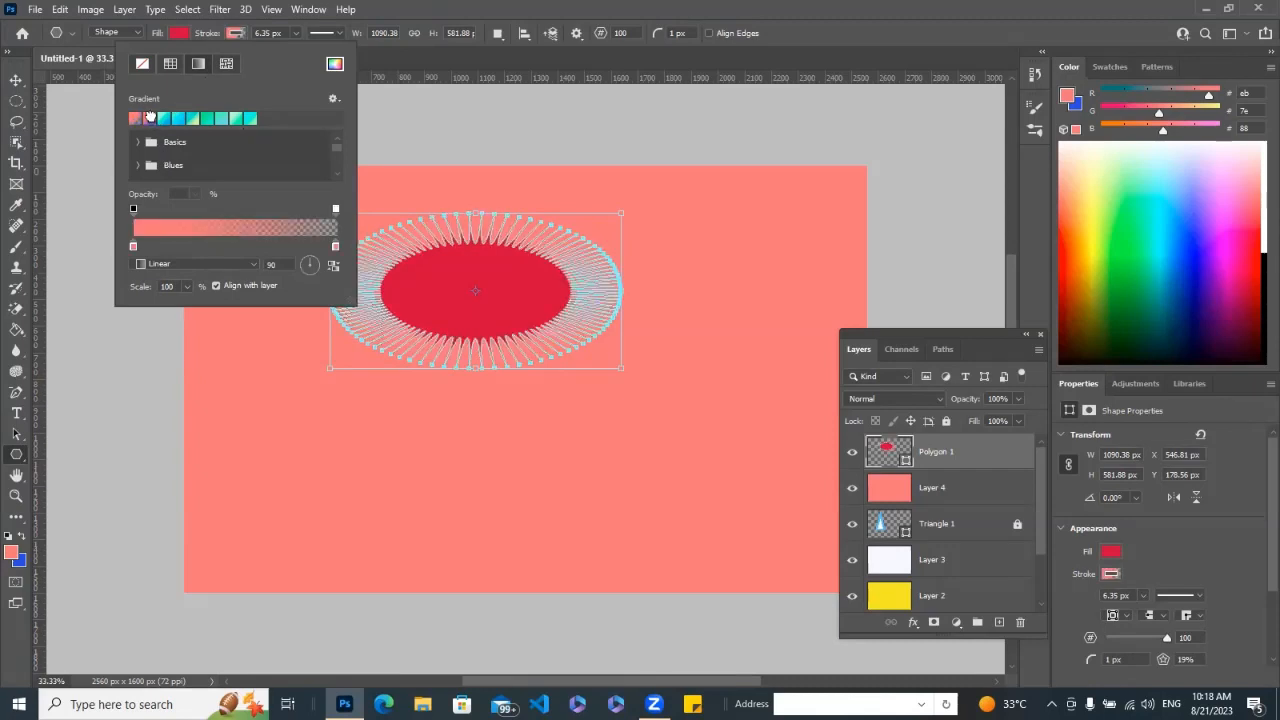
pyautogui.click(173, 119)
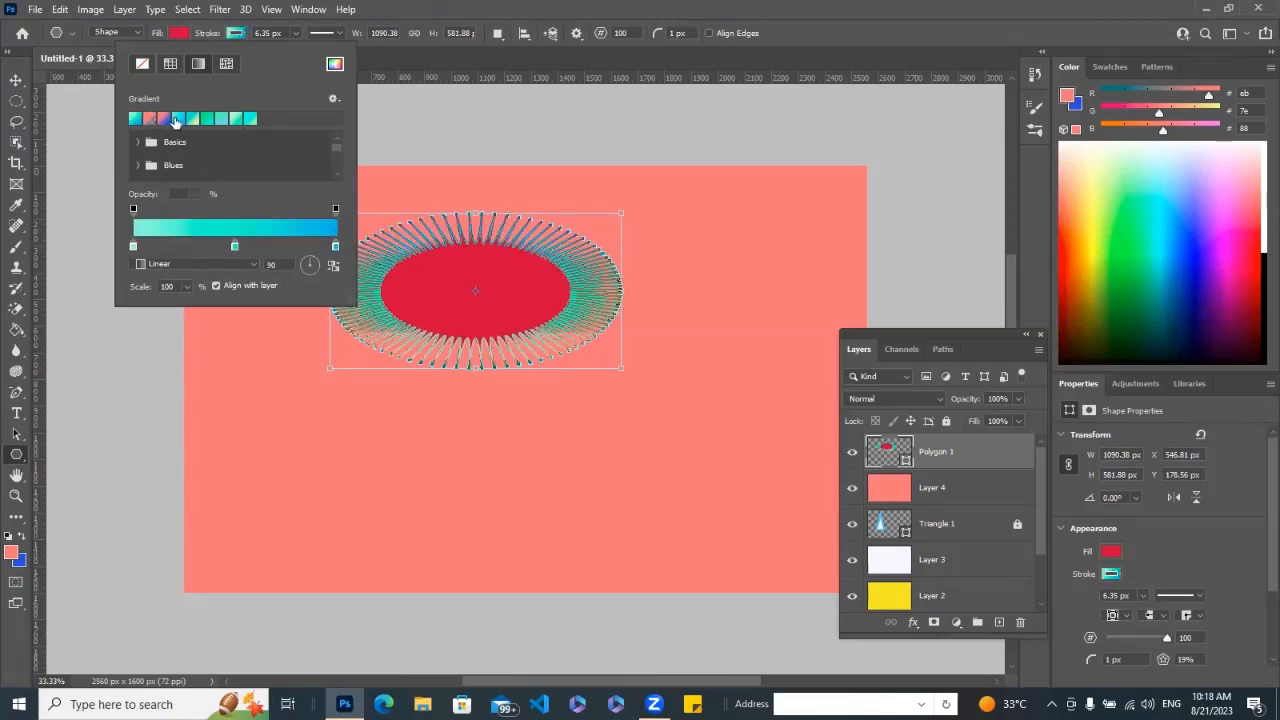
pyautogui.click(188, 119)
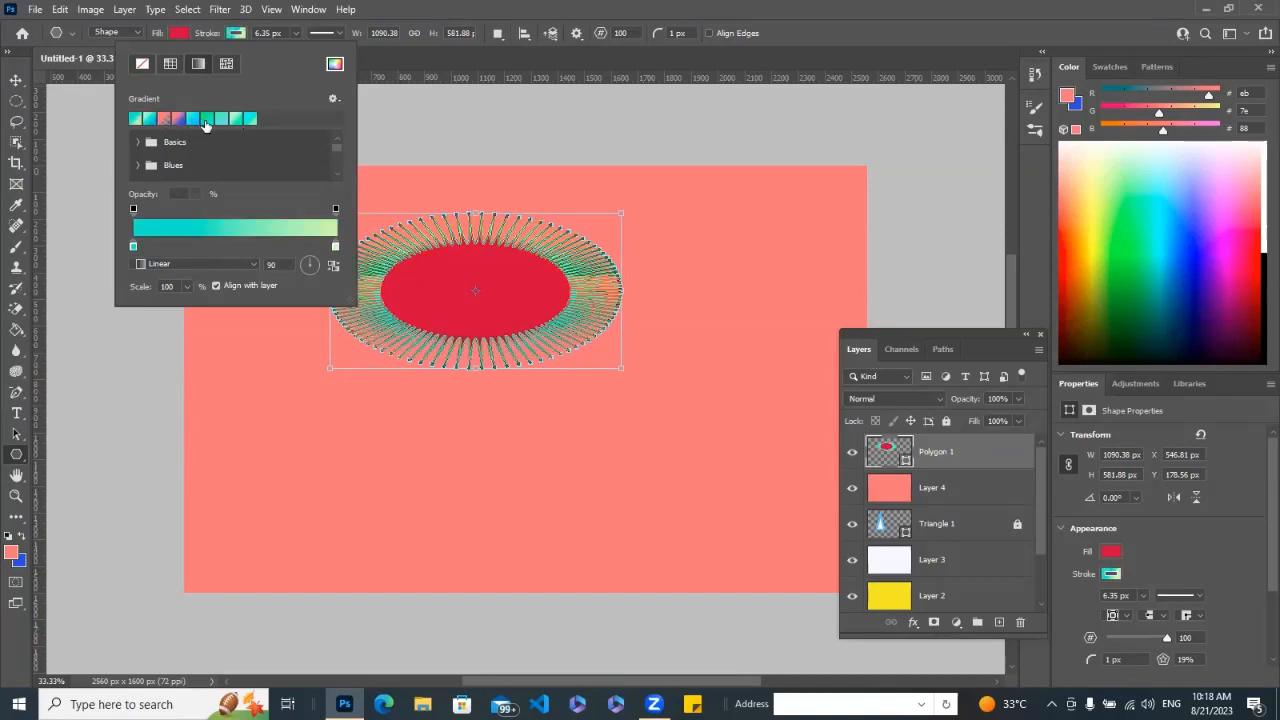
pyautogui.click(205, 121)
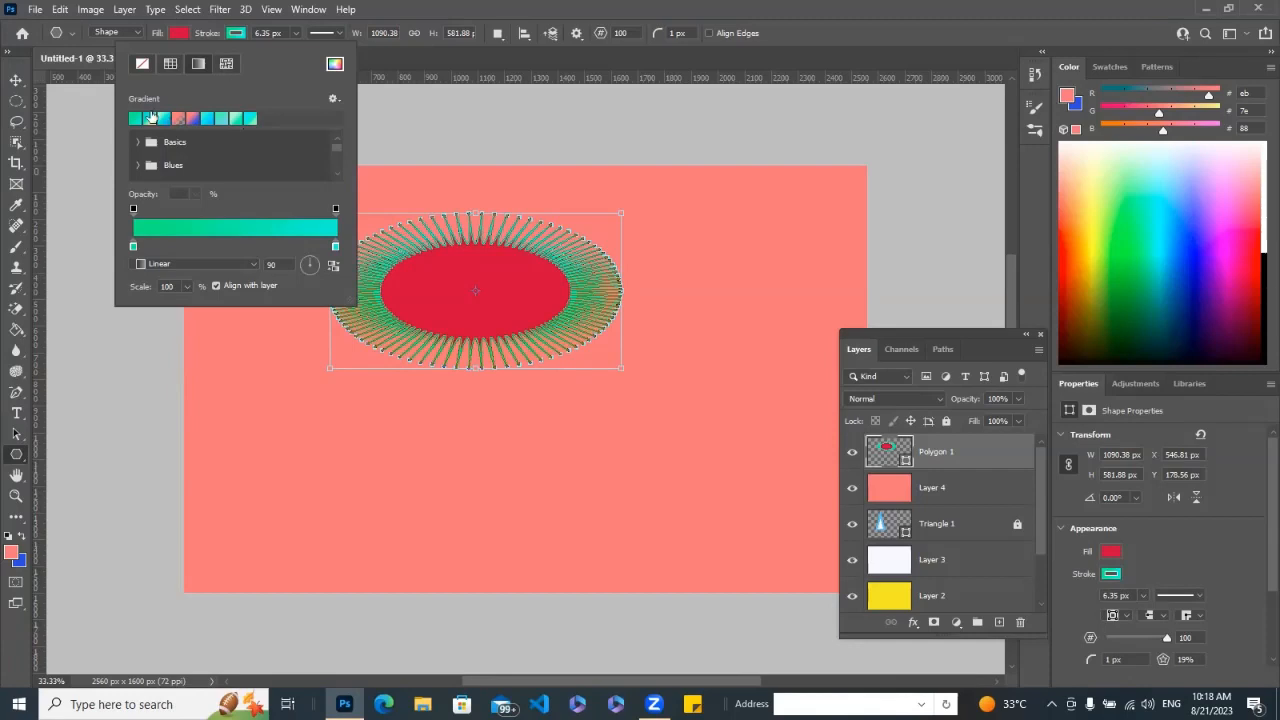
# Try several recently used colours as the polygon's fill, settle on dark green, and lock the Polygon 1 layer.
pyautogui.click(176, 34)
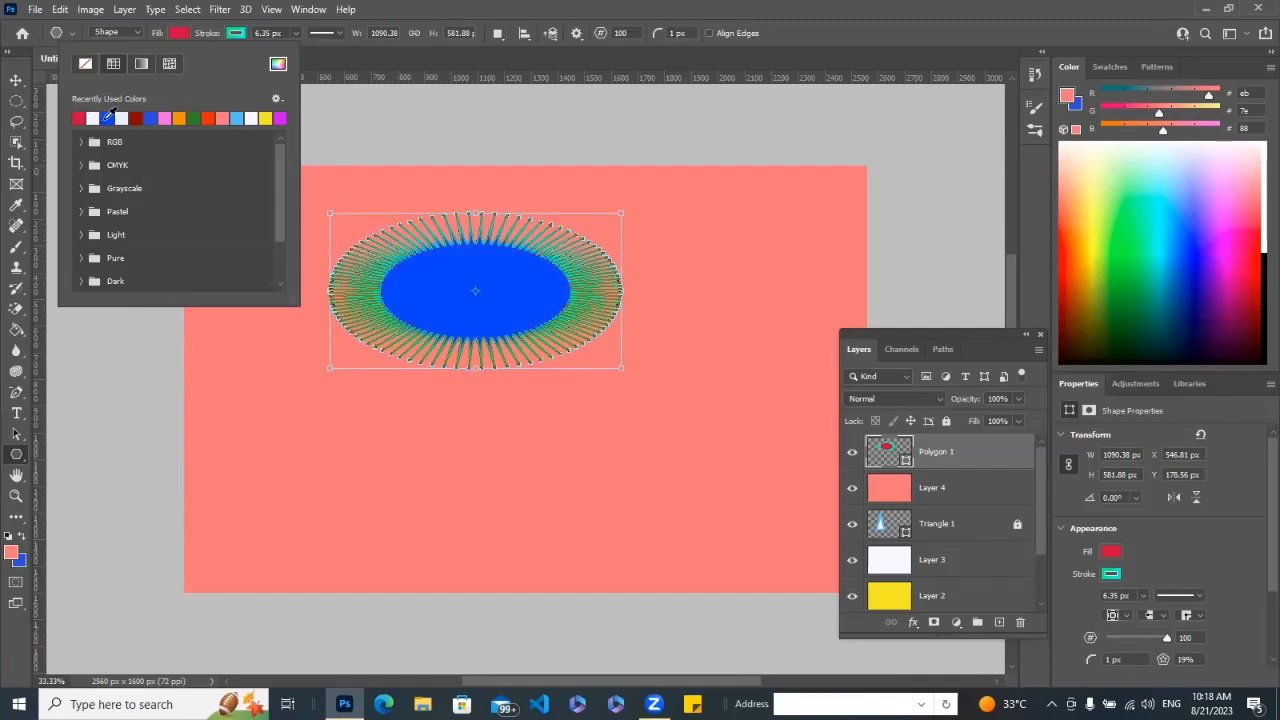
pyautogui.click(107, 118)
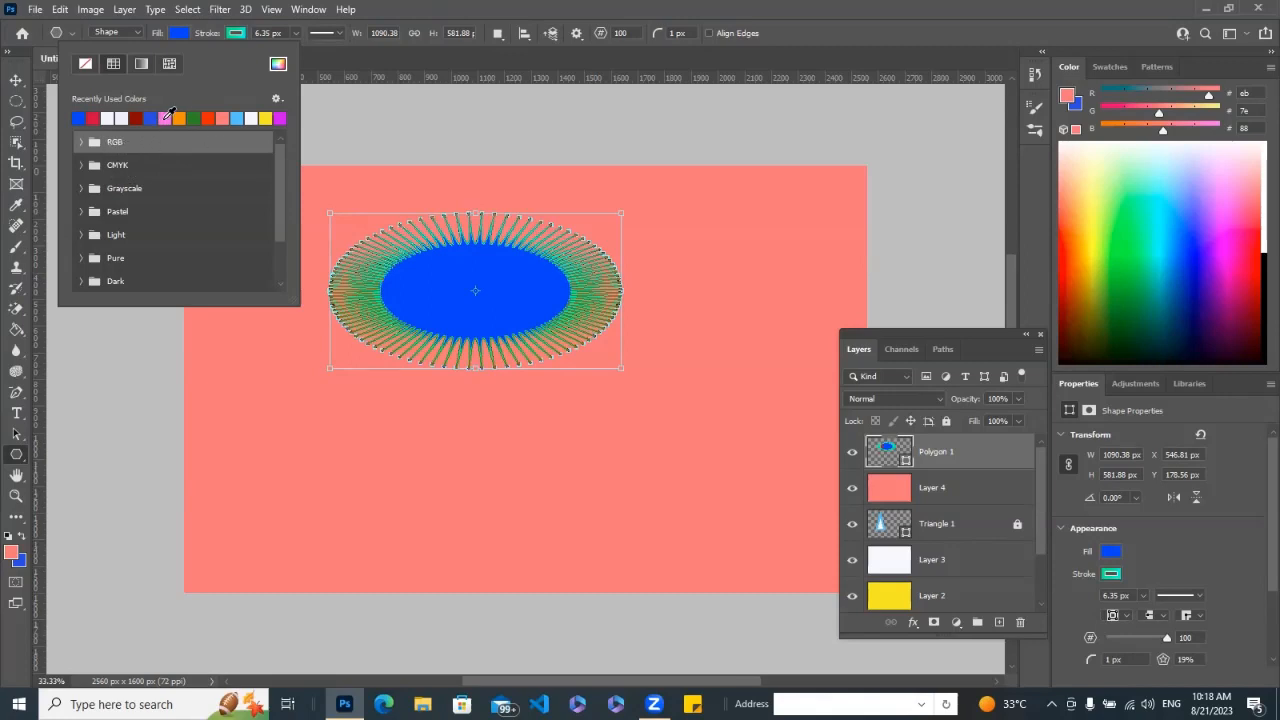
pyautogui.click(166, 118)
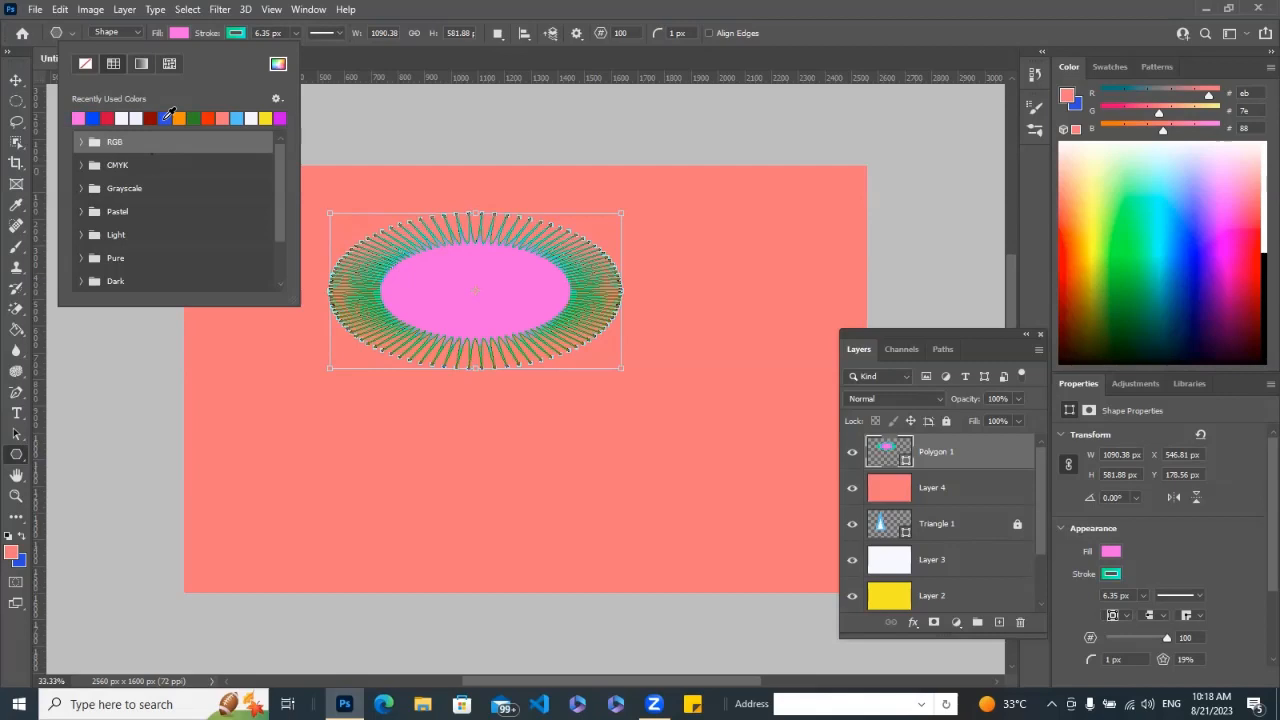
pyautogui.click(181, 118)
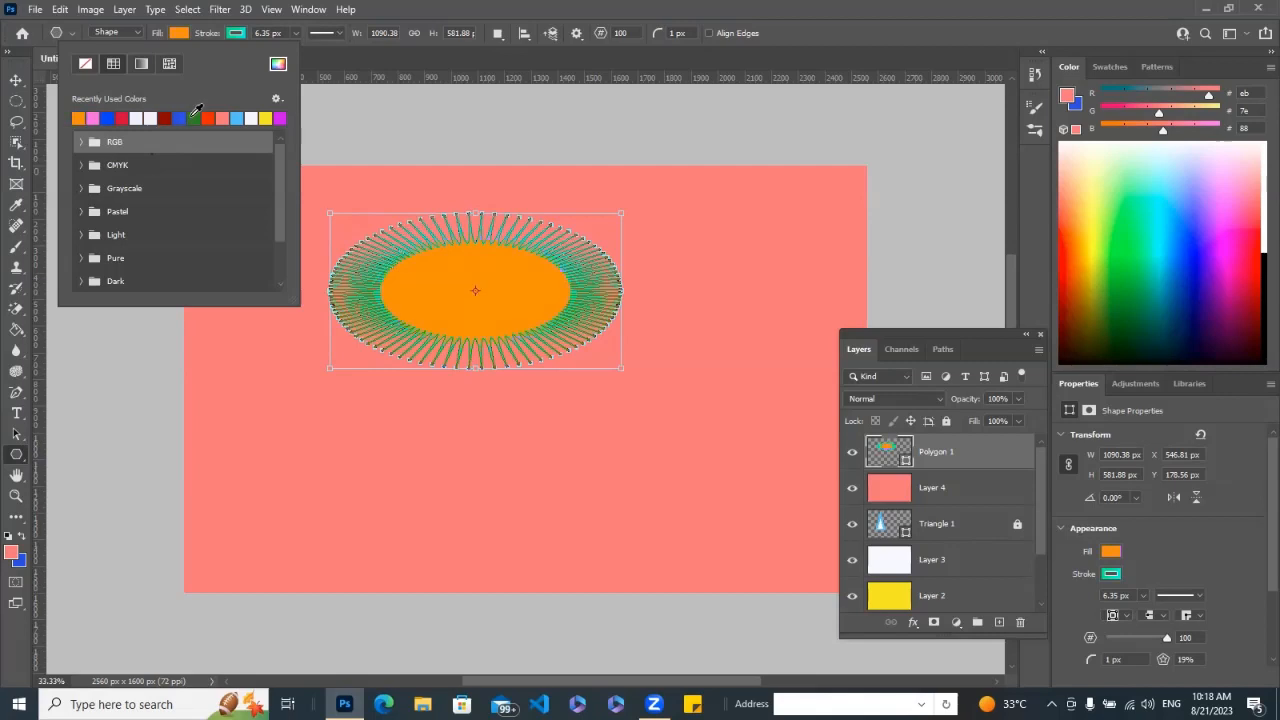
pyautogui.click(194, 118)
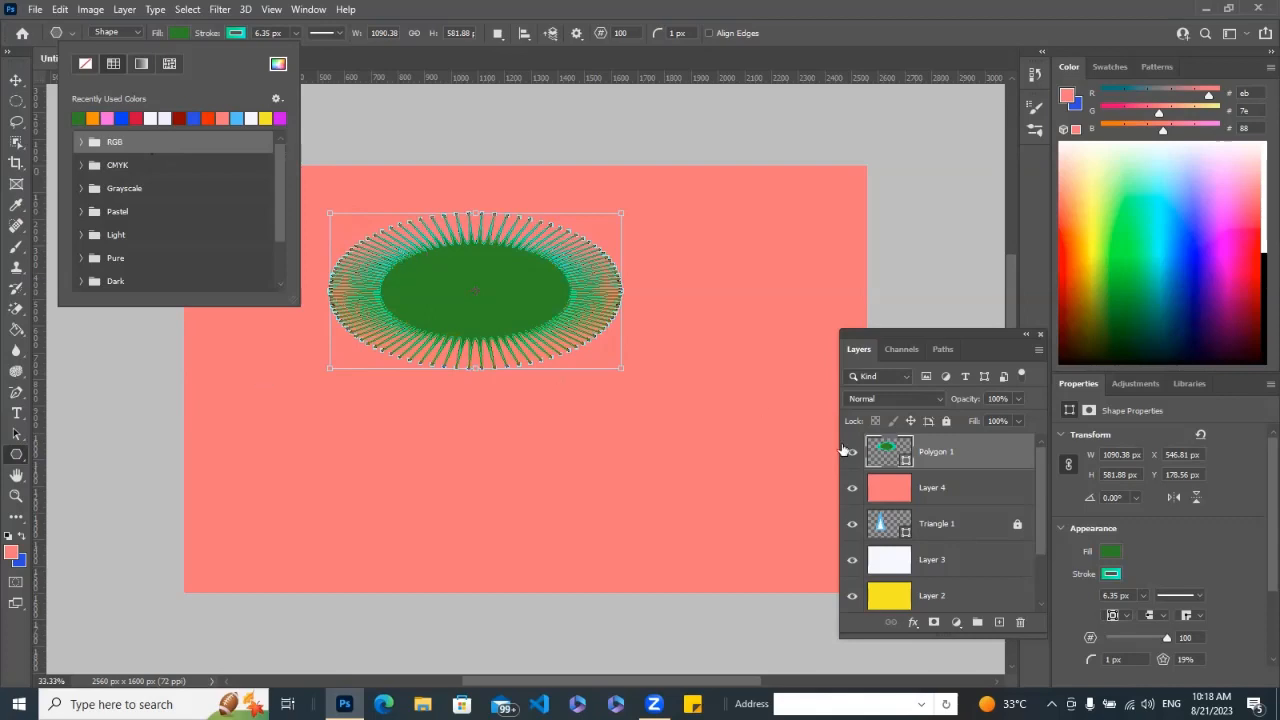
pyautogui.click(975, 457)
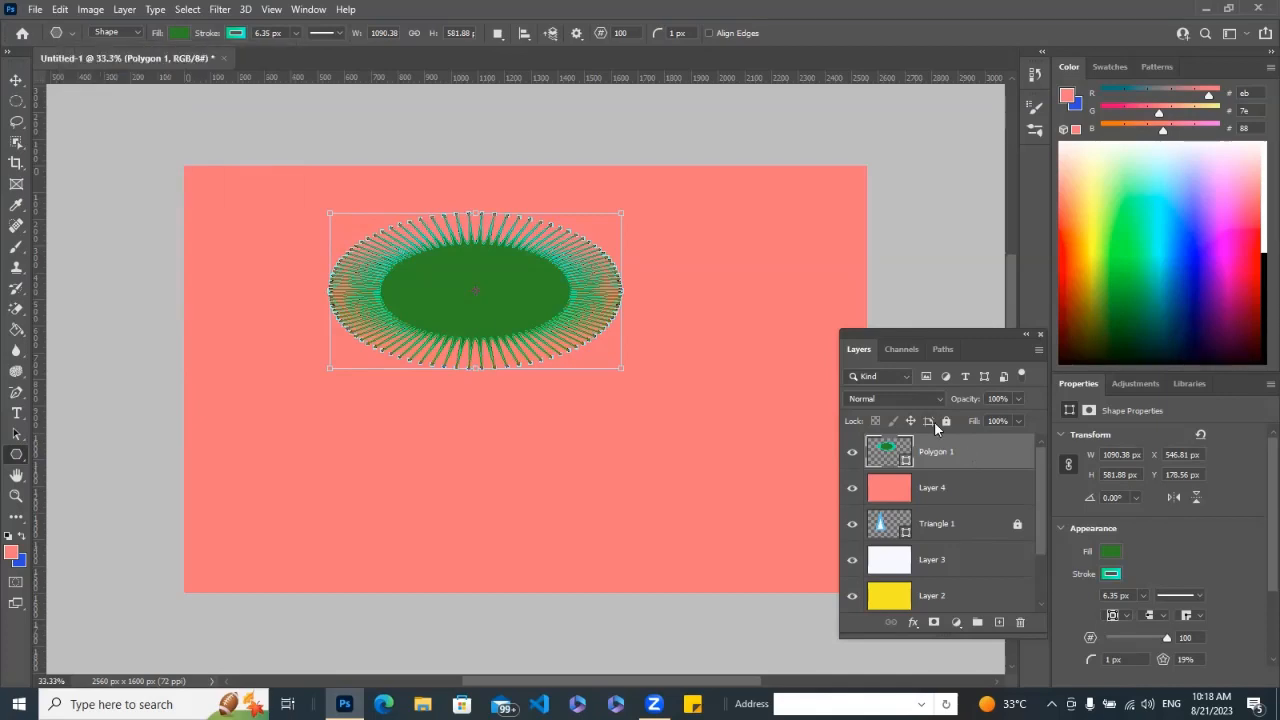
pyautogui.click(946, 423)
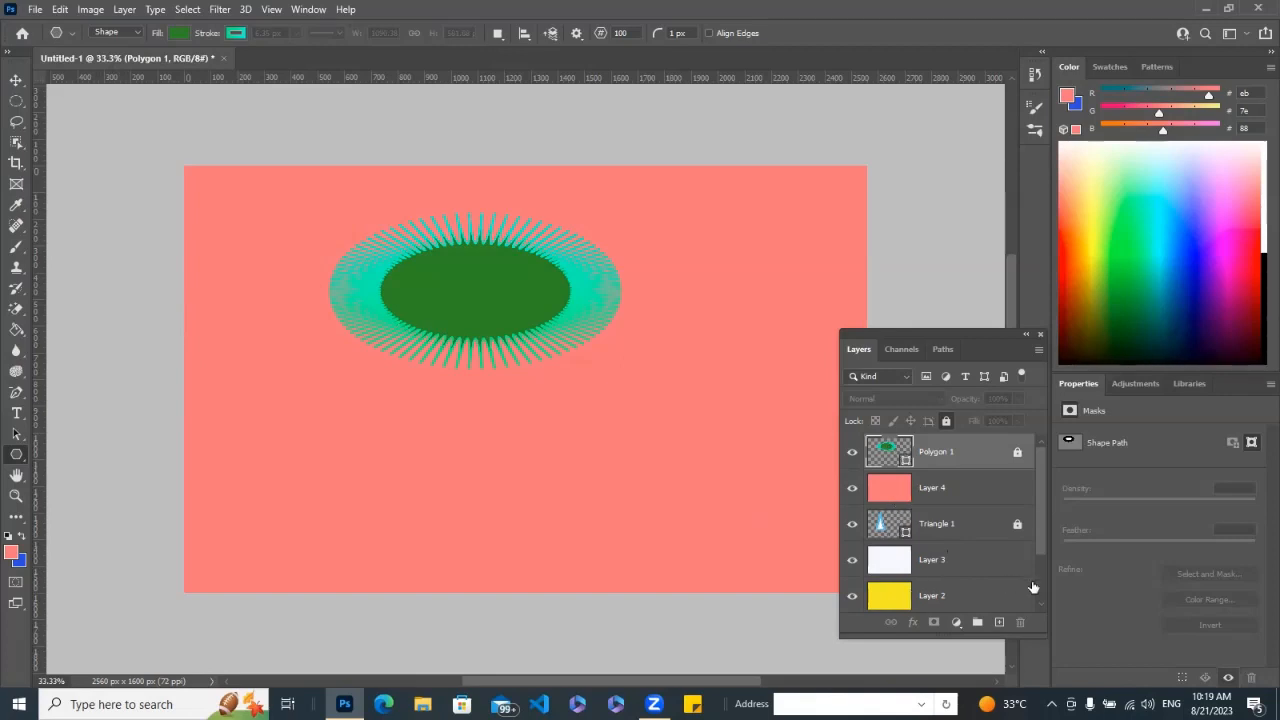
# Move the green Layer 0 from the bottom of the layer stack to directly beneath Polygon 1.
pyautogui.scroll(-2, 1040, 533)
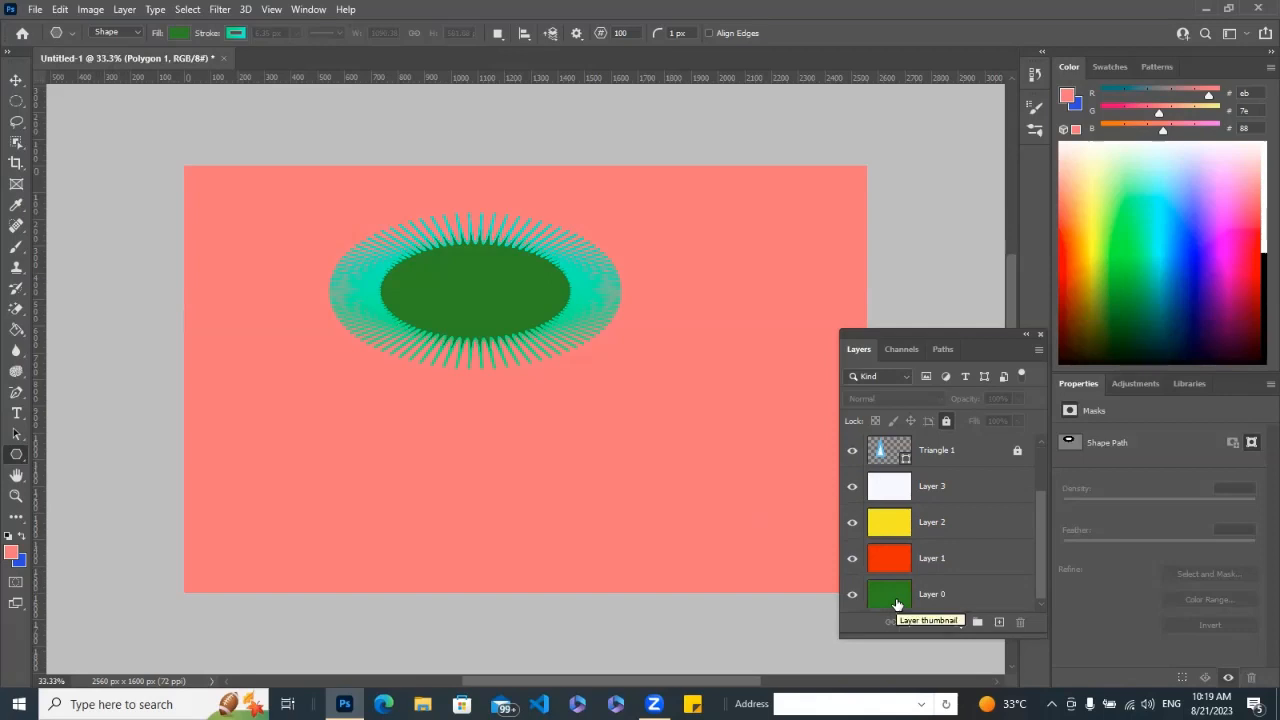
pyautogui.moveTo(979, 594); pyautogui.dragTo(958, 436)
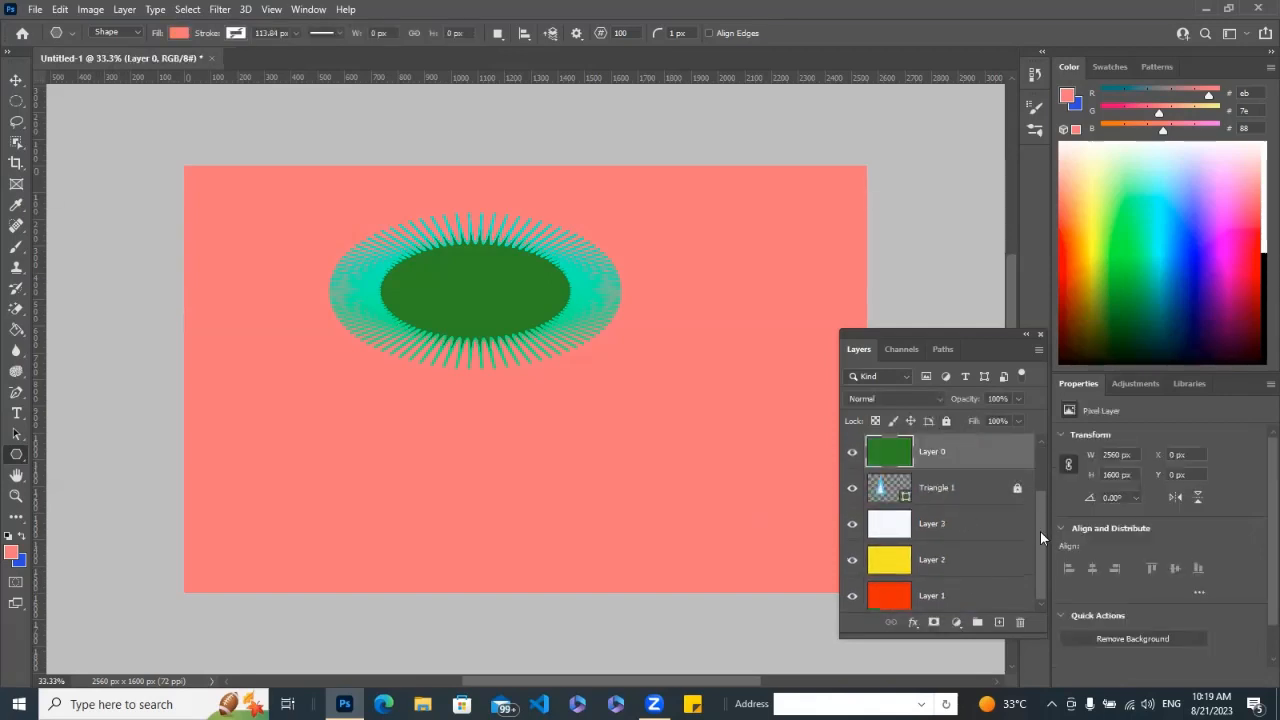
pyautogui.moveTo(1040, 537); pyautogui.dragTo(1029, 427)
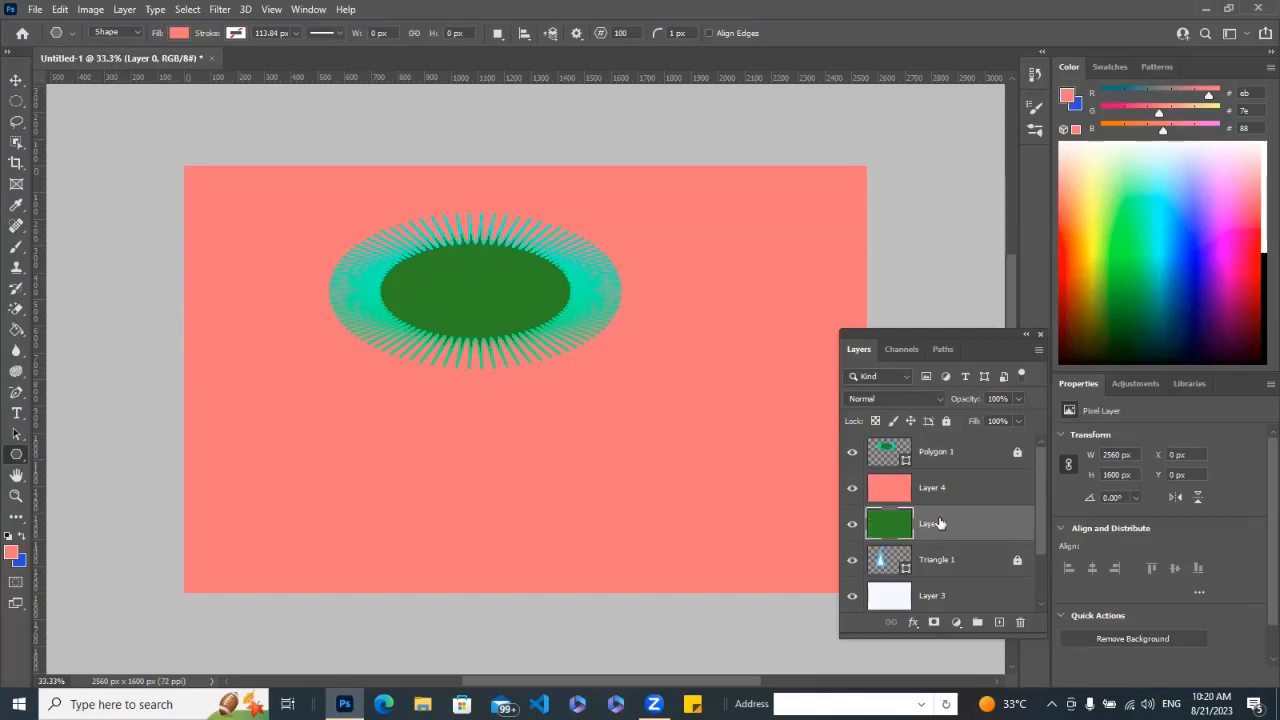
pyautogui.moveTo(950, 527); pyautogui.dragTo(940, 462)
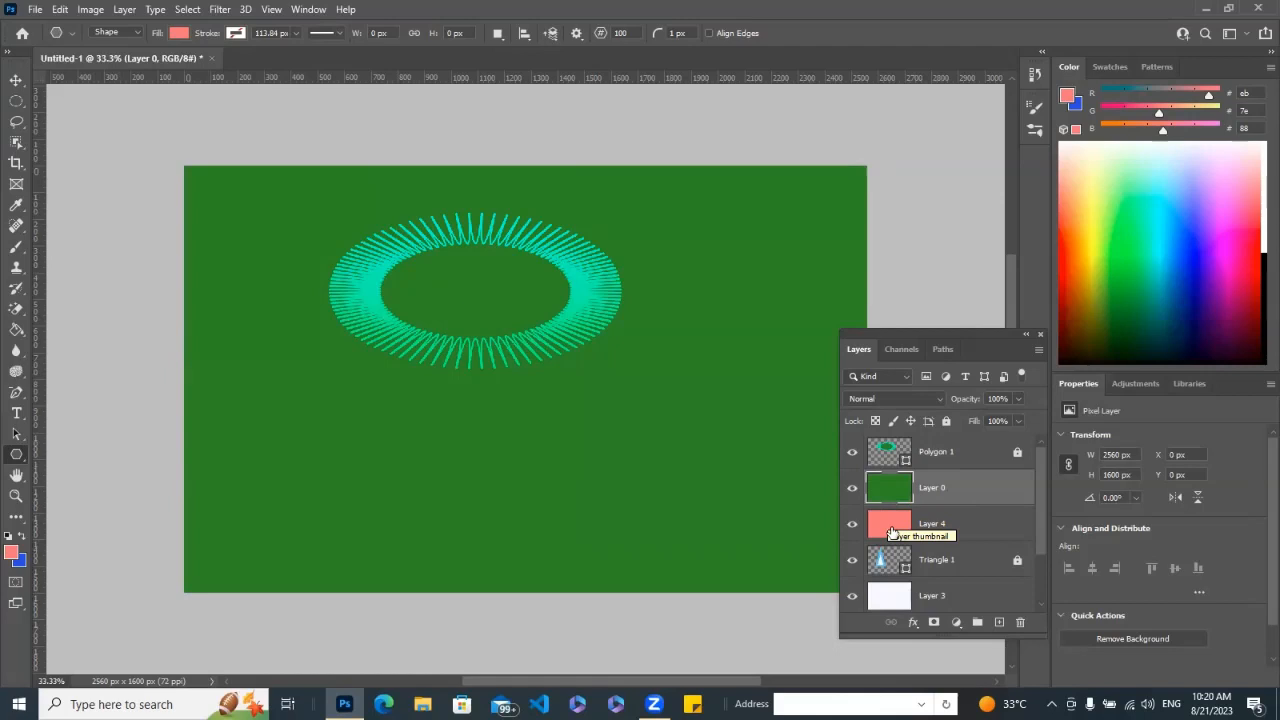
# Move the salmon Layer 4 above the green Layer 0 and bring Triangle 1 to the top of the stack.
pyautogui.moveTo(891, 531); pyautogui.dragTo(892, 455)
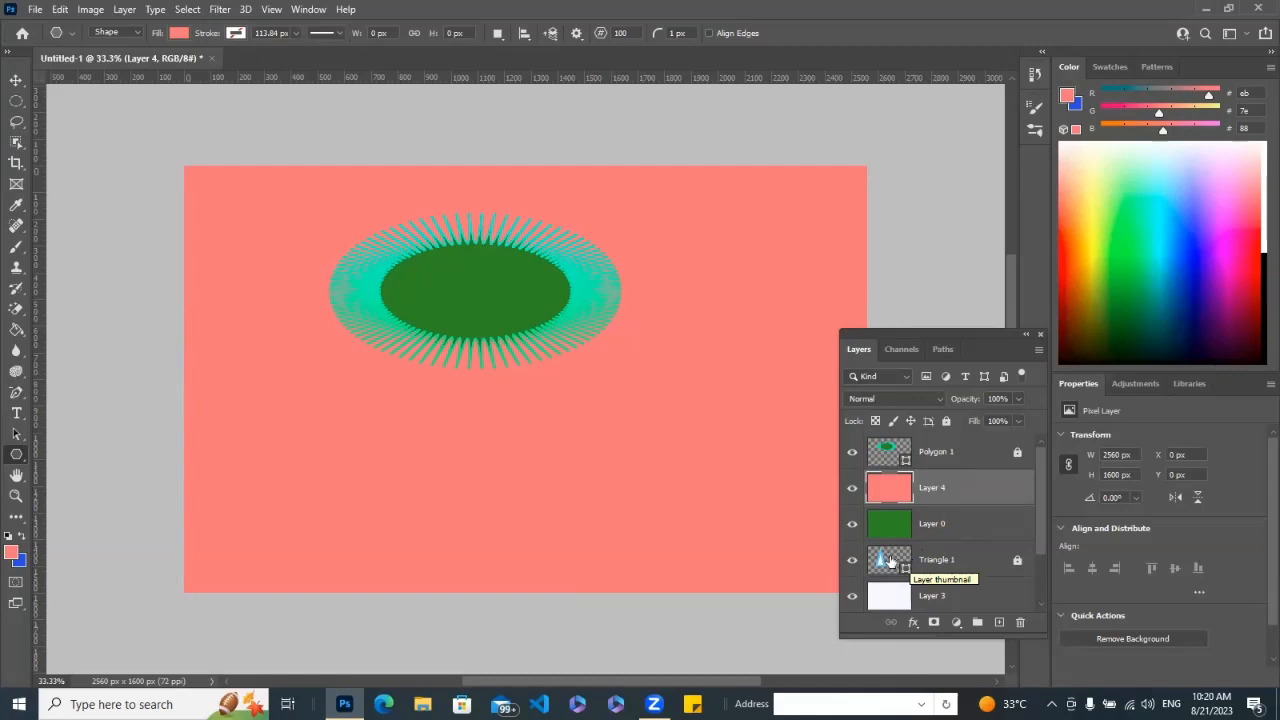
pyautogui.moveTo(904, 560); pyautogui.dragTo(892, 450)
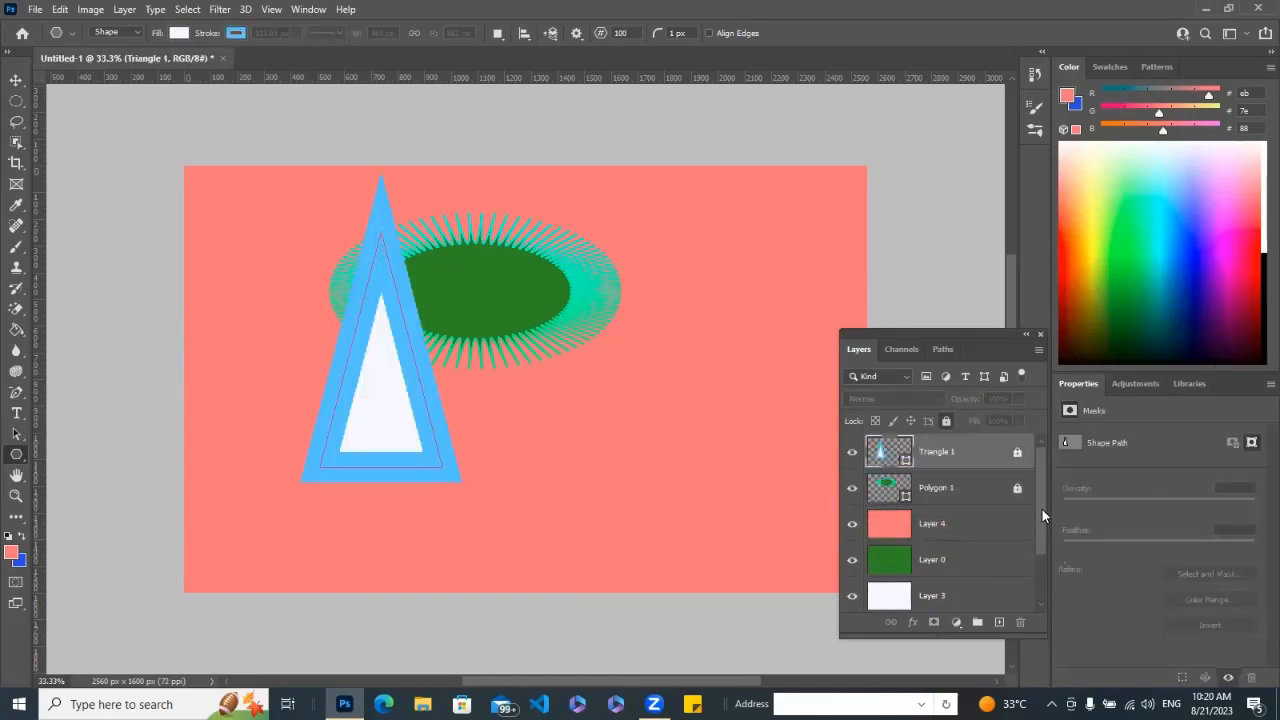
# Bring the yellow Layer 2 up the stack to directly beneath the two shape layers, with Triangle 1 above Polygon 1.
pyautogui.moveTo(1040, 504); pyautogui.dragTo(963, 449)
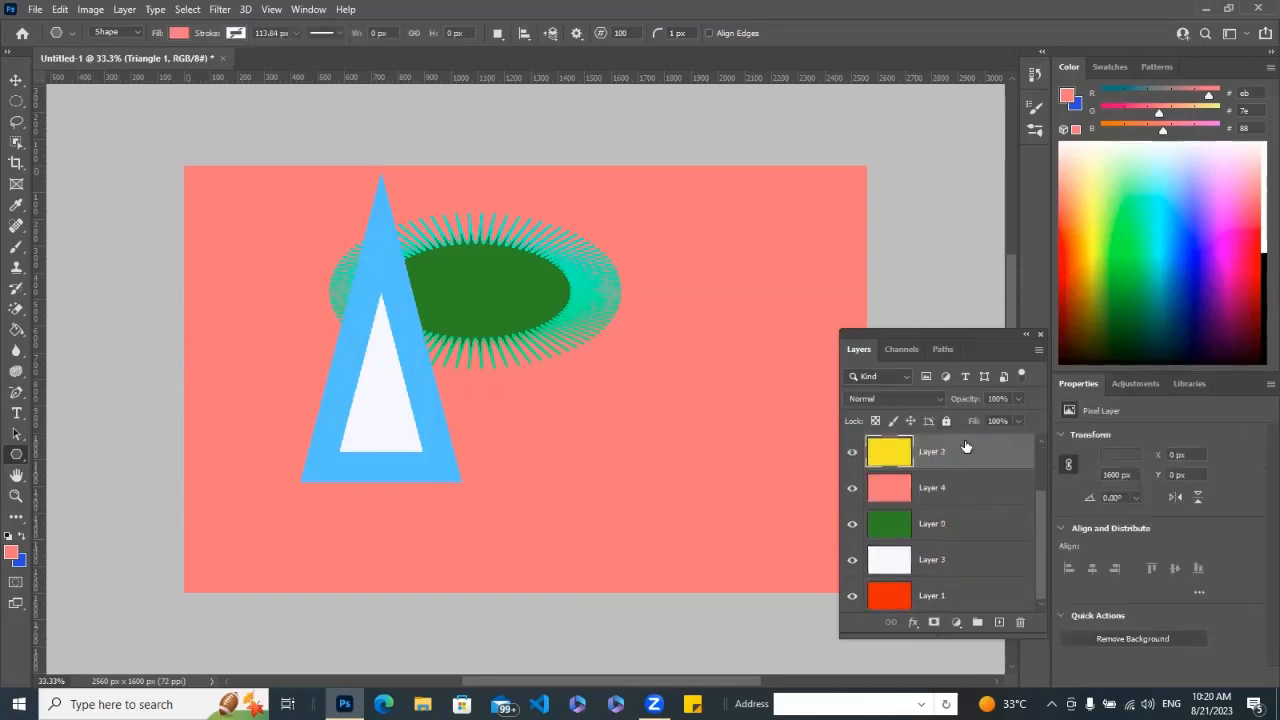
pyautogui.moveTo(1041, 546); pyautogui.dragTo(1029, 482)
pyautogui.moveTo(965, 516); pyautogui.dragTo(965, 449)
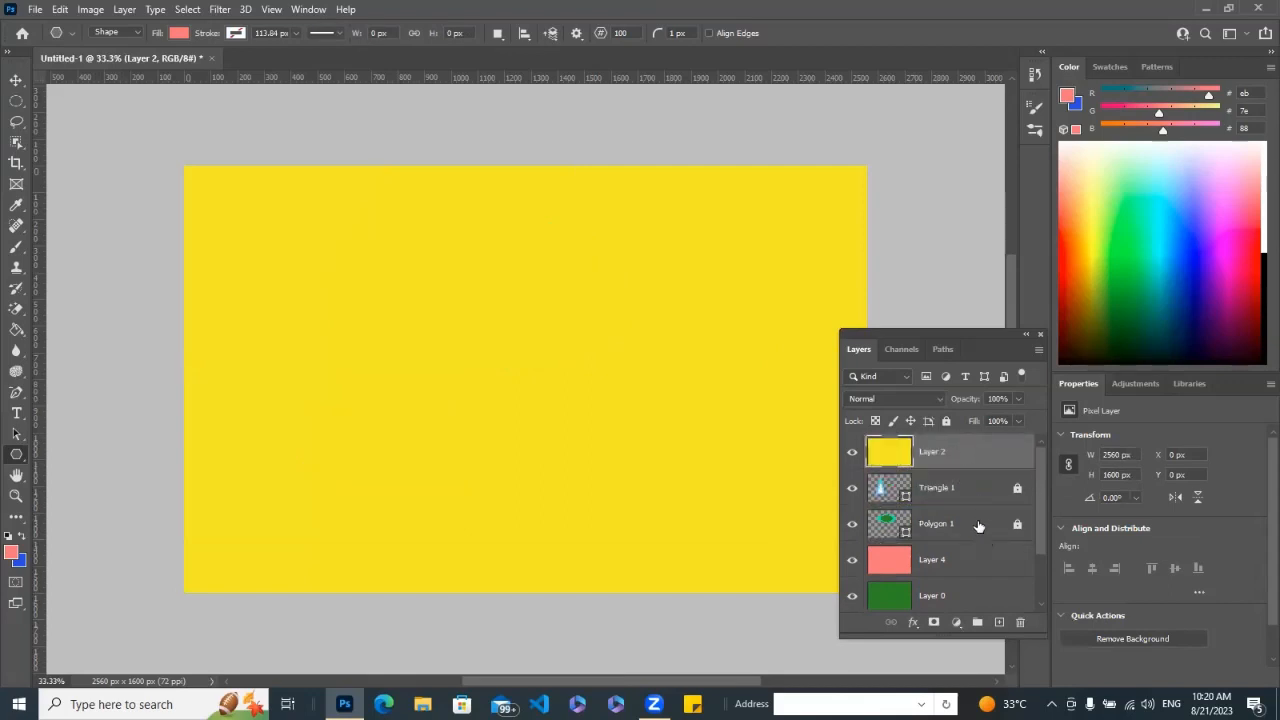
pyautogui.moveTo(980, 526); pyautogui.dragTo(975, 452)
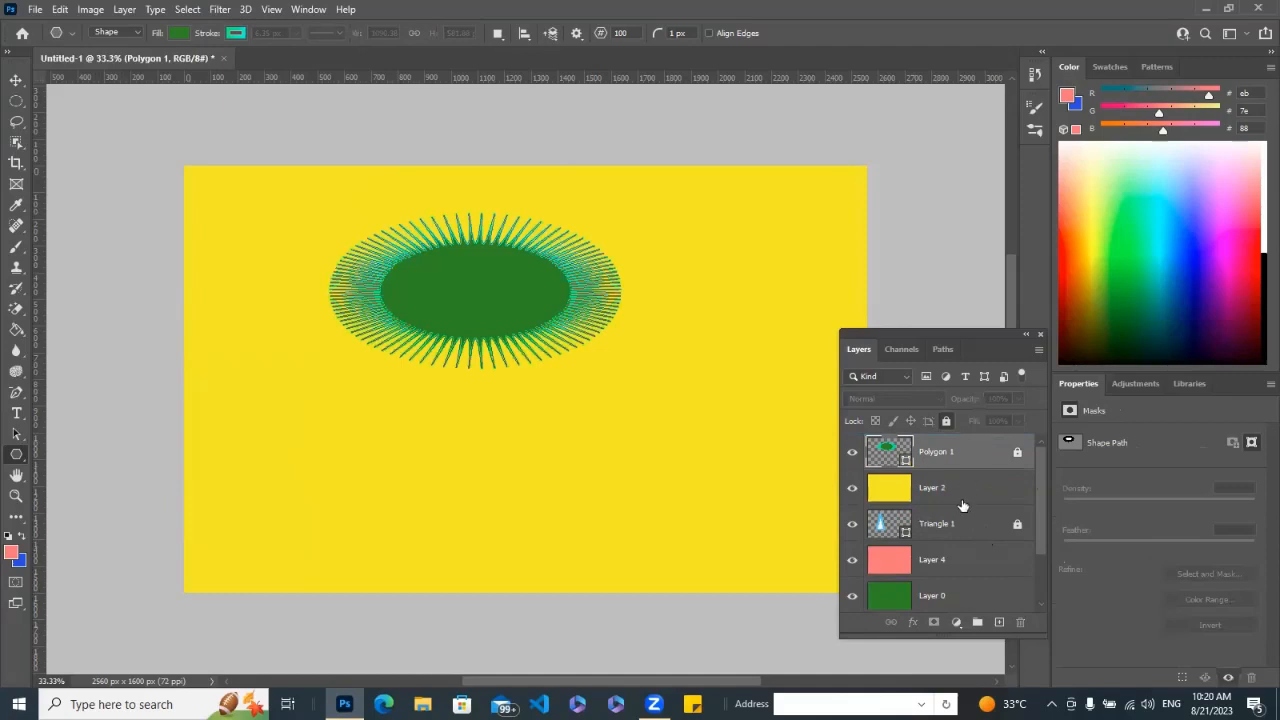
pyautogui.moveTo(963, 526); pyautogui.dragTo(958, 450)
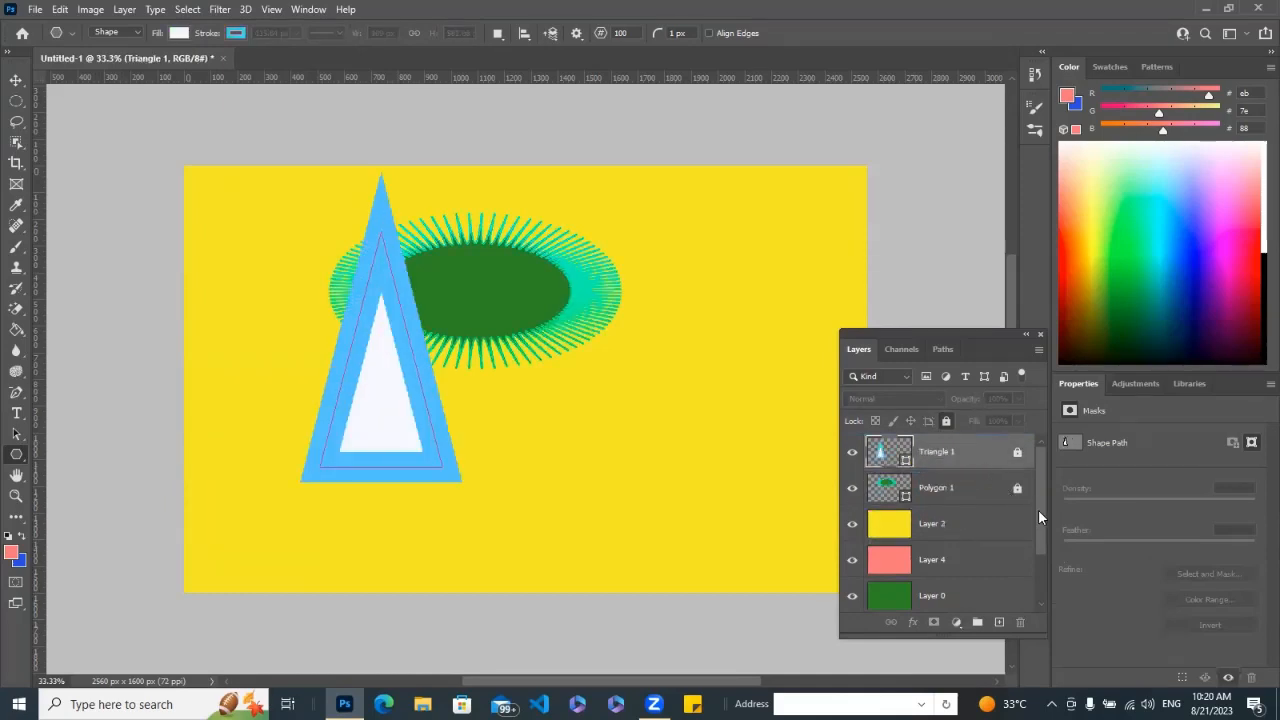
# Move the salmon Layer 4 above Triangle 1 and place Polygon 1 on top of it.
pyautogui.moveTo(1038, 501); pyautogui.dragTo(1056, 590)
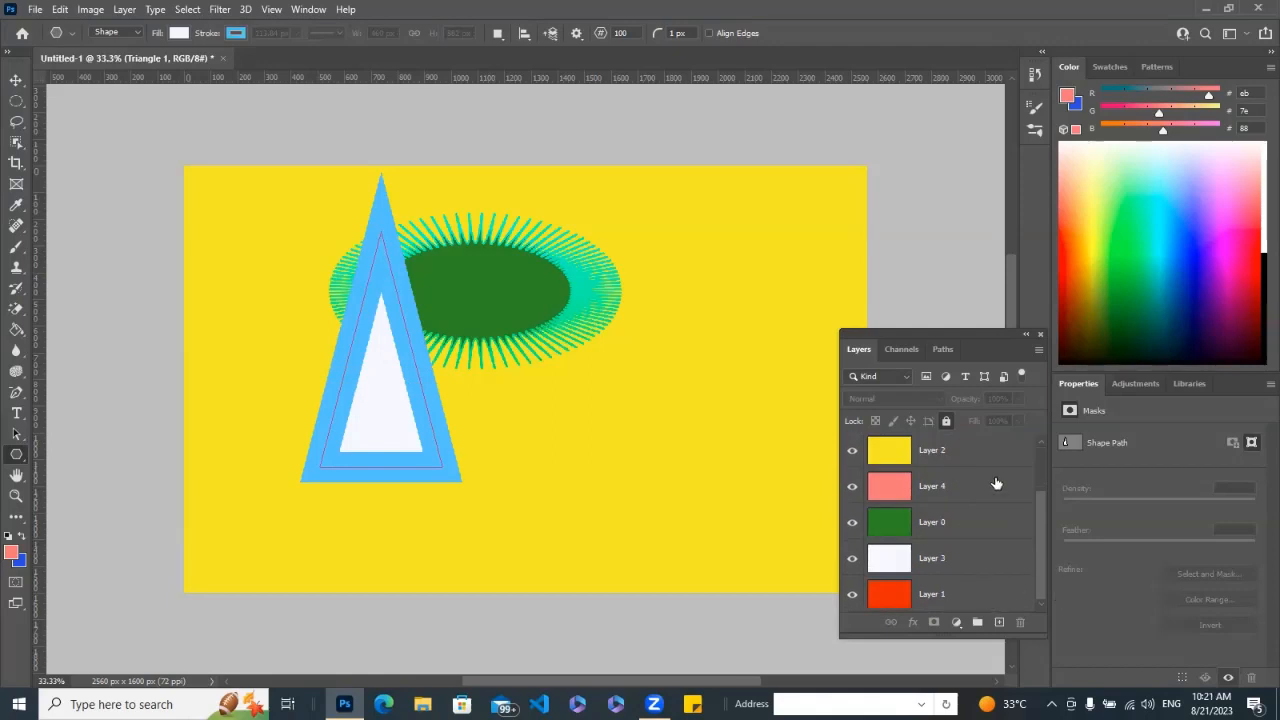
pyautogui.moveTo(997, 485); pyautogui.dragTo(987, 400)
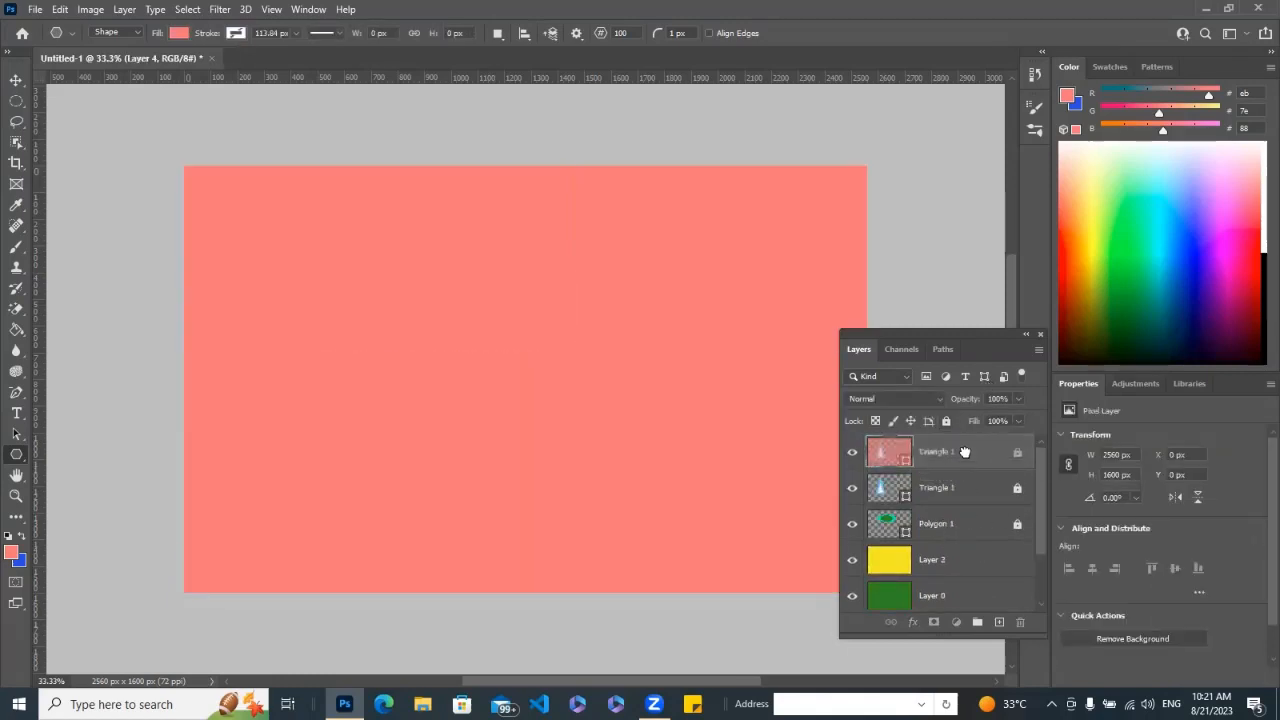
pyautogui.click(966, 490)
pyautogui.moveTo(962, 519); pyautogui.dragTo(960, 446)
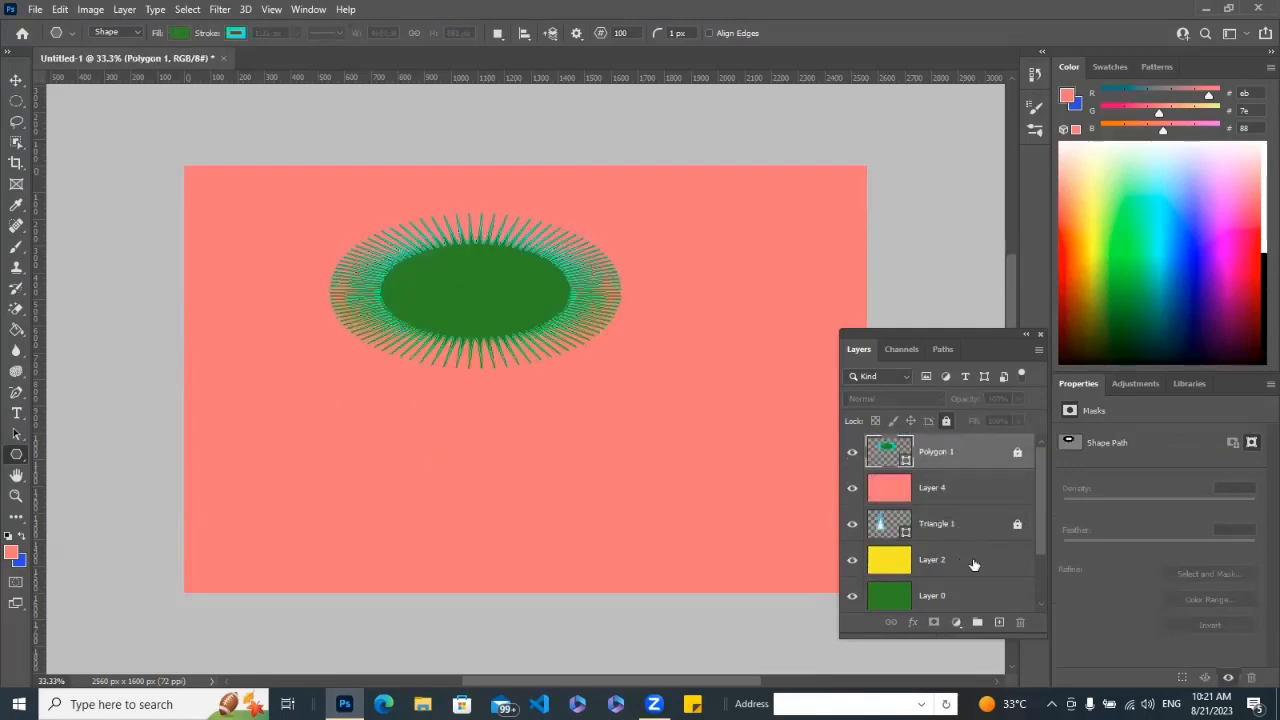
# Move the yellow Layer 2 above Polygon 1 and place the green Layer 0 at the top of the stack.
pyautogui.moveTo(973, 565); pyautogui.dragTo(971, 440)
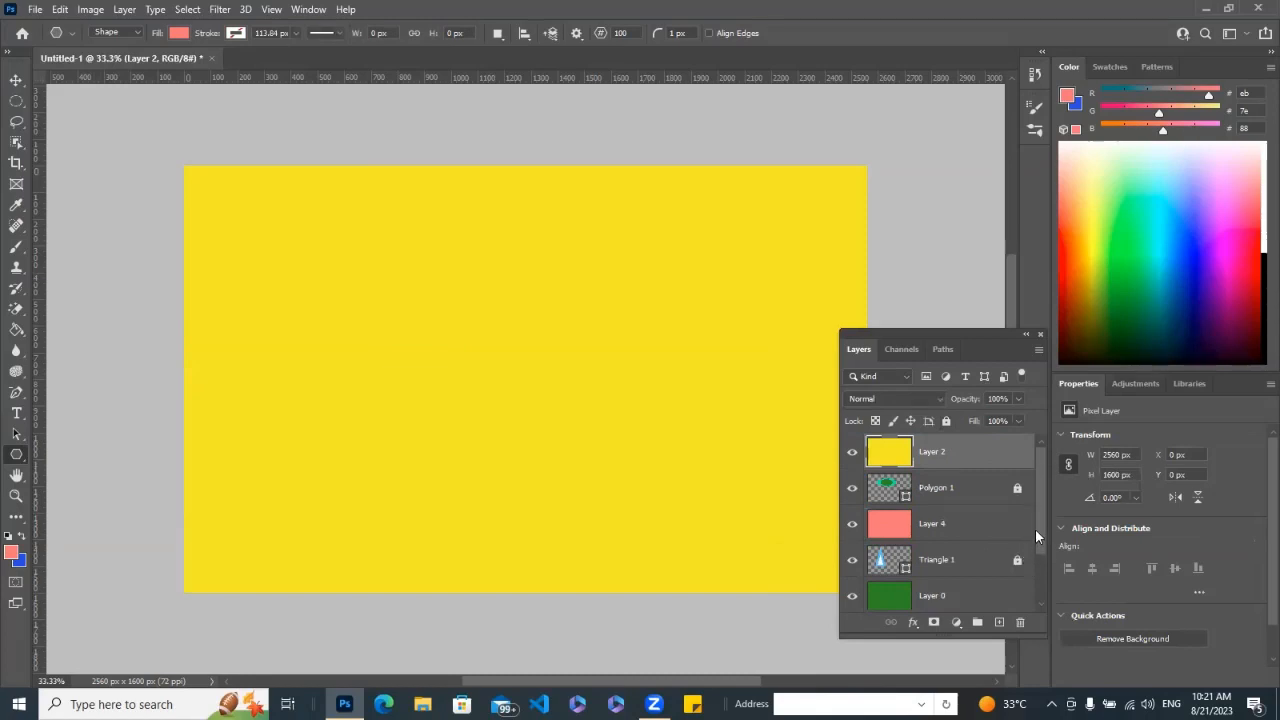
pyautogui.moveTo(1040, 531); pyautogui.dragTo(1042, 586)
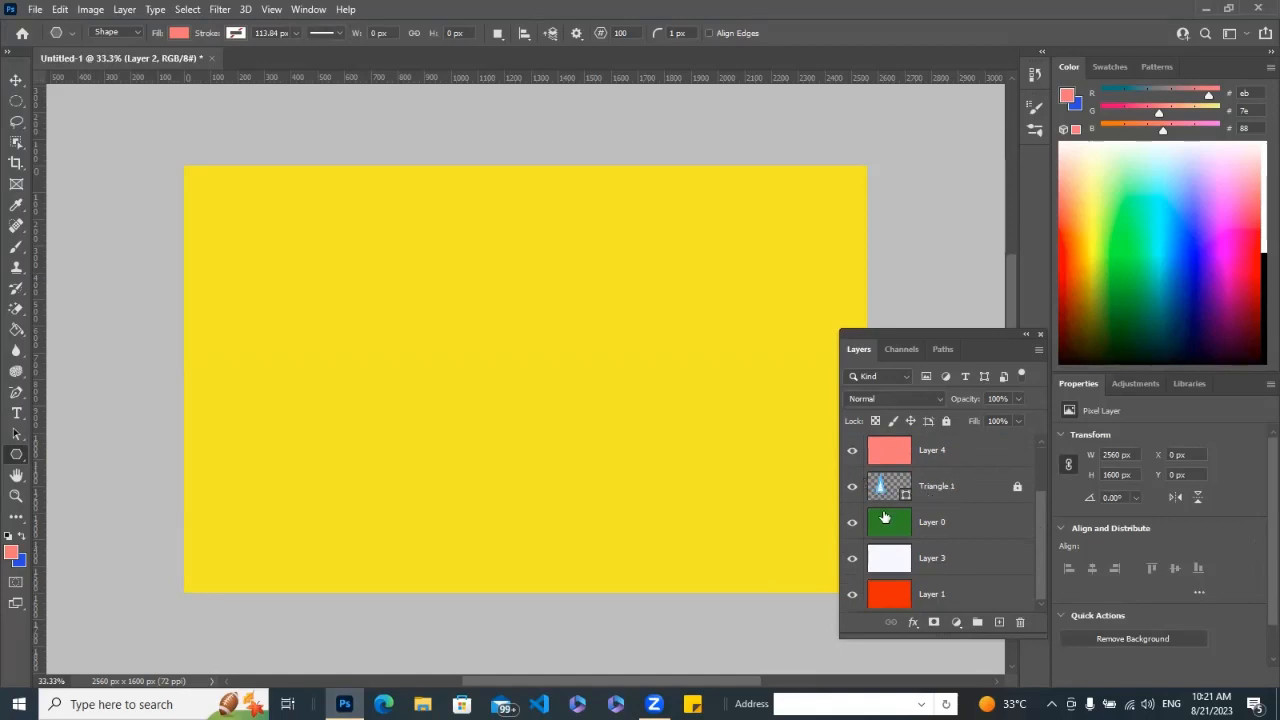
pyautogui.moveTo(905, 525); pyautogui.dragTo(897, 413)
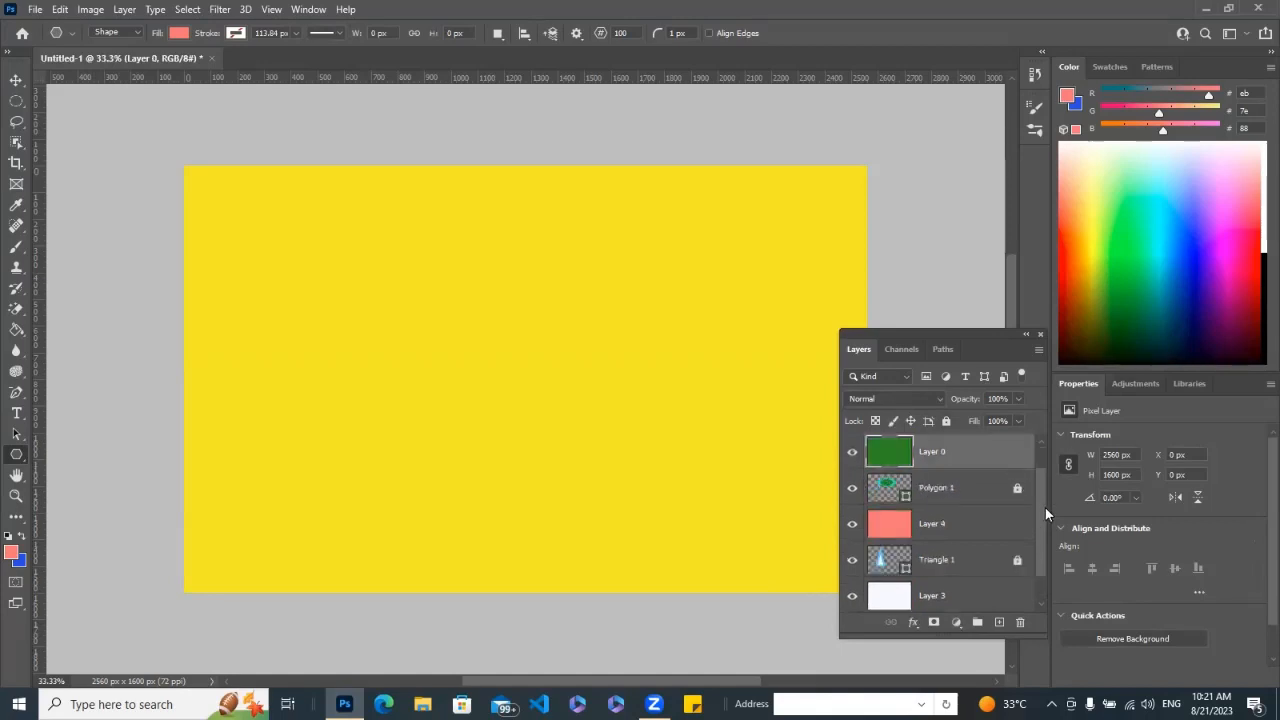
pyautogui.scroll(1, 1037, 515)
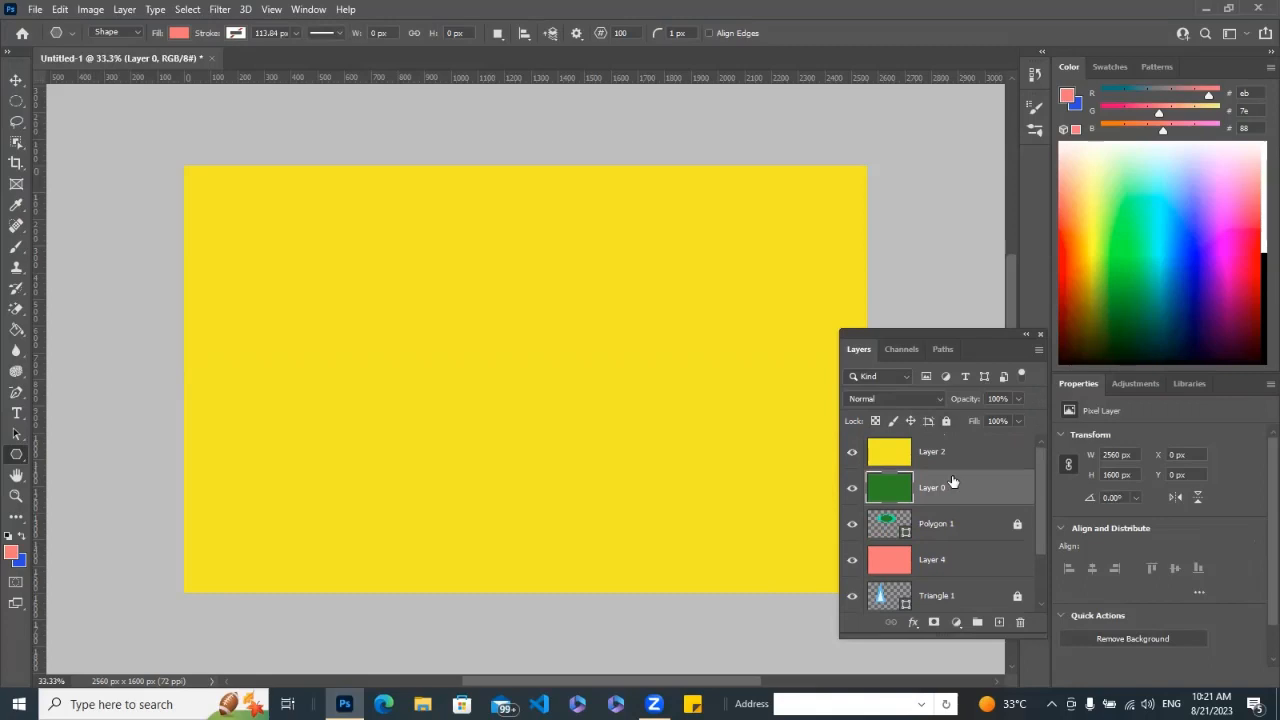
pyautogui.moveTo(953, 484); pyautogui.dragTo(945, 447)
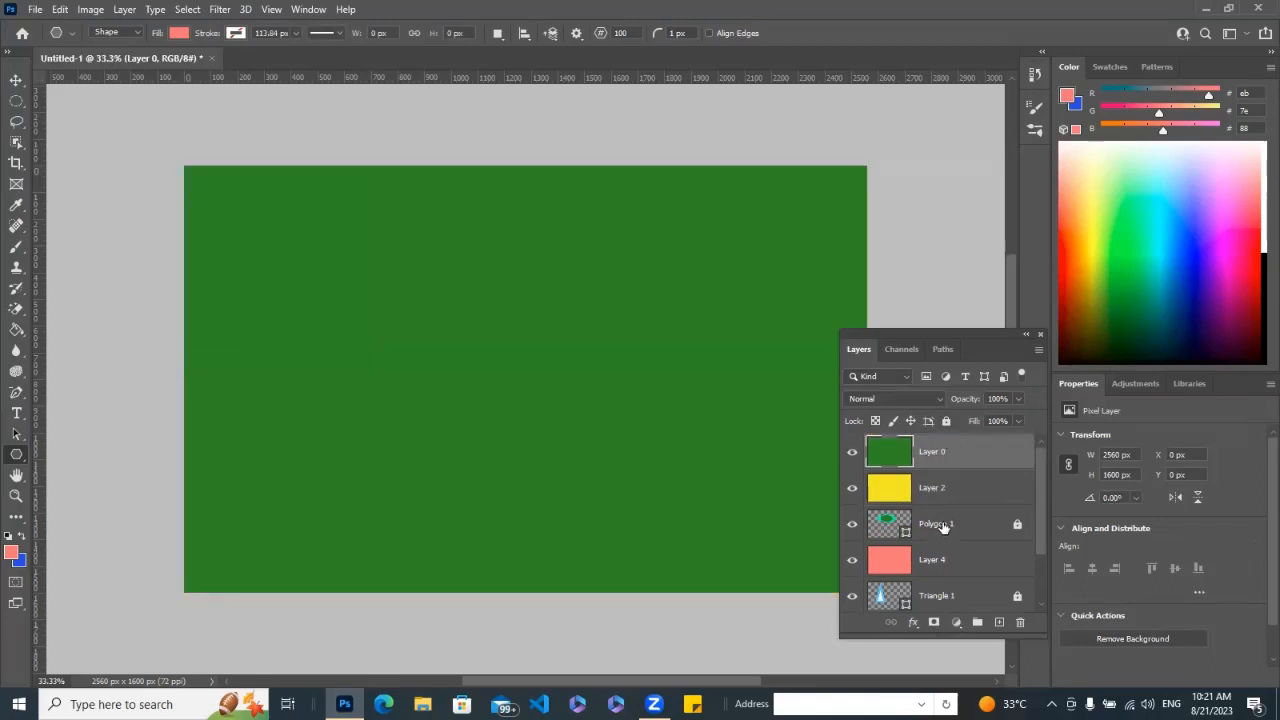
# Reorder the top of the layer stack to salmon Layer 4, Polygon 1, yellow Layer 2 and green Layer 0, from top down.
pyautogui.click(943, 525)
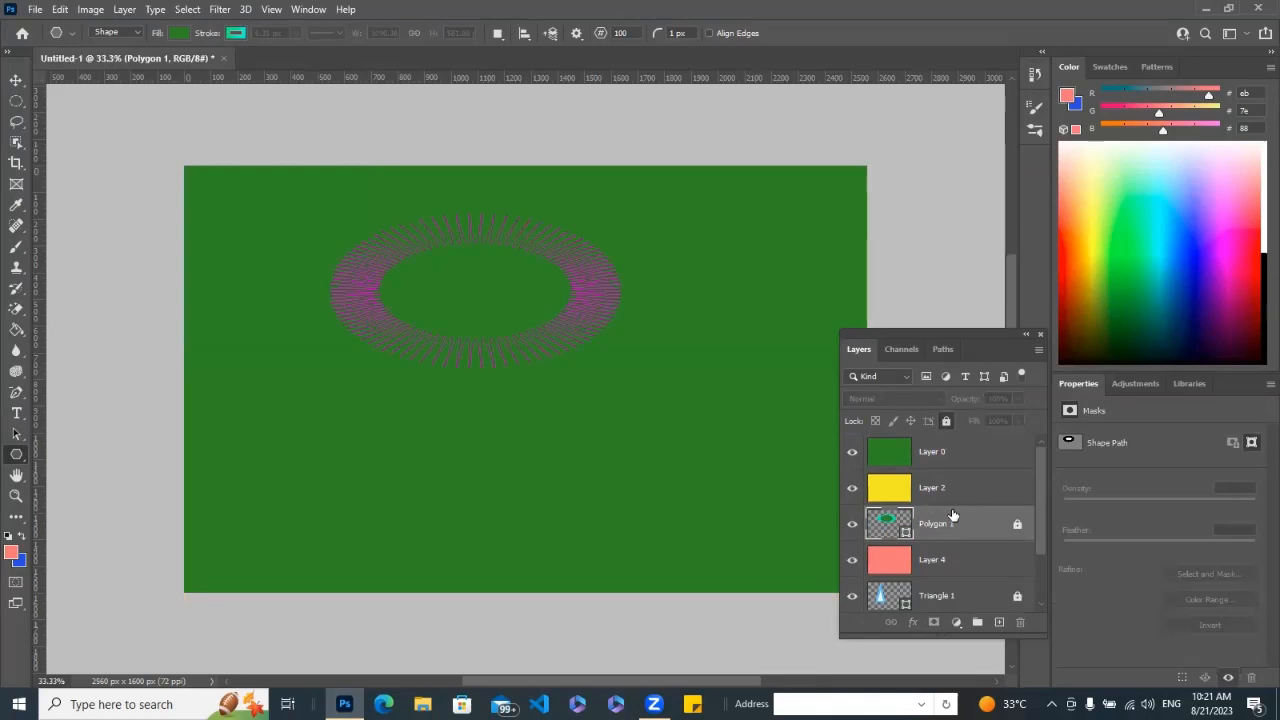
pyautogui.moveTo(948, 441); pyautogui.dragTo(948, 441)
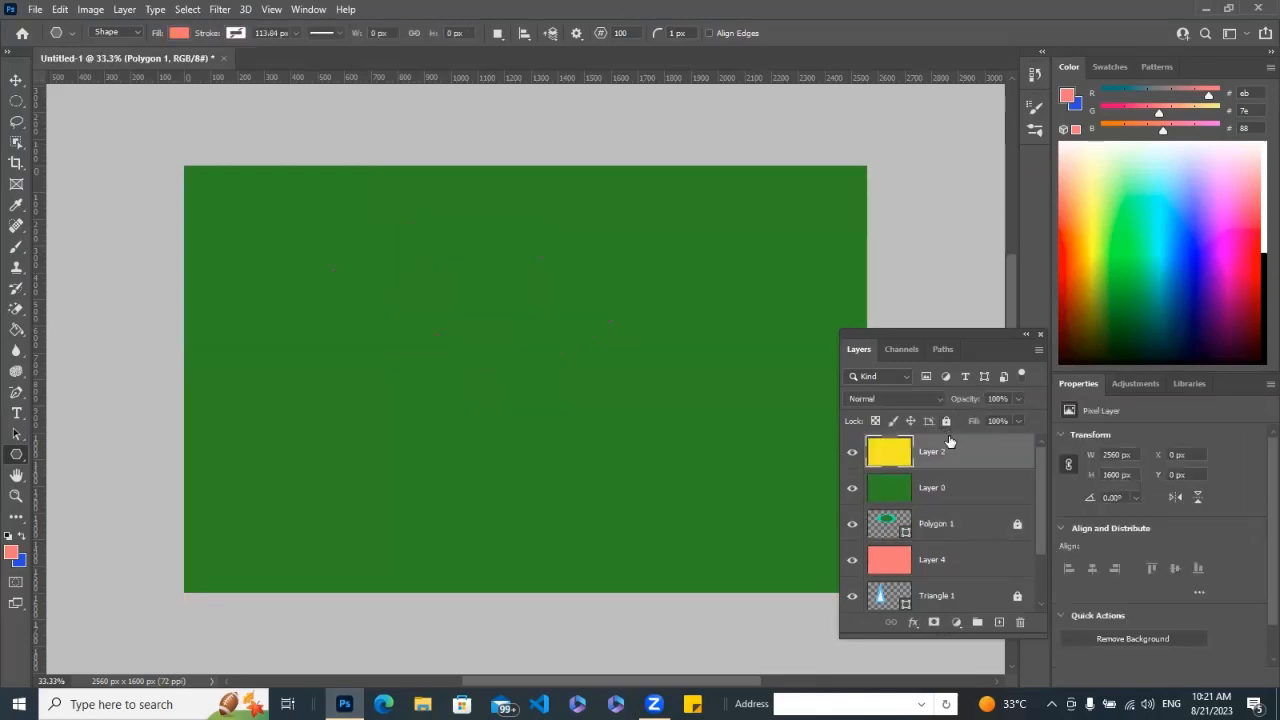
pyautogui.moveTo(948, 524); pyautogui.dragTo(946, 443)
pyautogui.moveTo(942, 560); pyautogui.dragTo(950, 449)
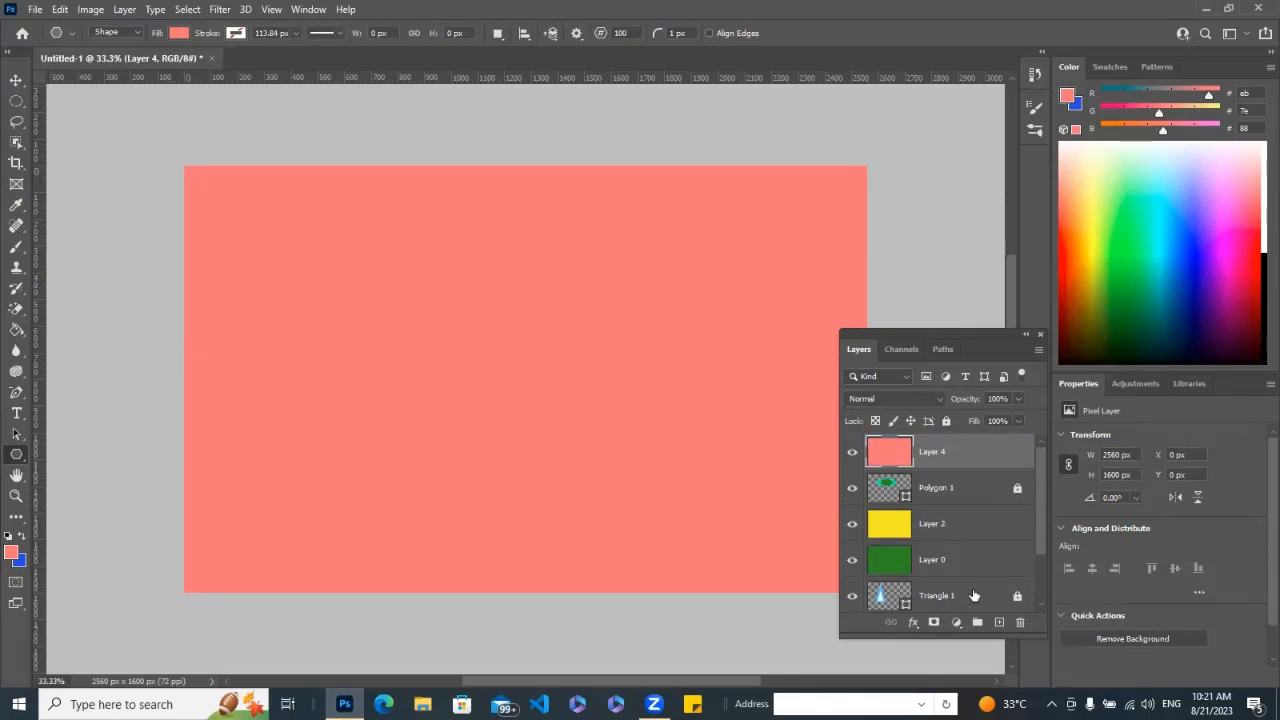
# Move the red Layer 1 from the bottom of the stack to the very top, above the salmon Layer 4.
pyautogui.moveTo(974, 596); pyautogui.dragTo(971, 420)
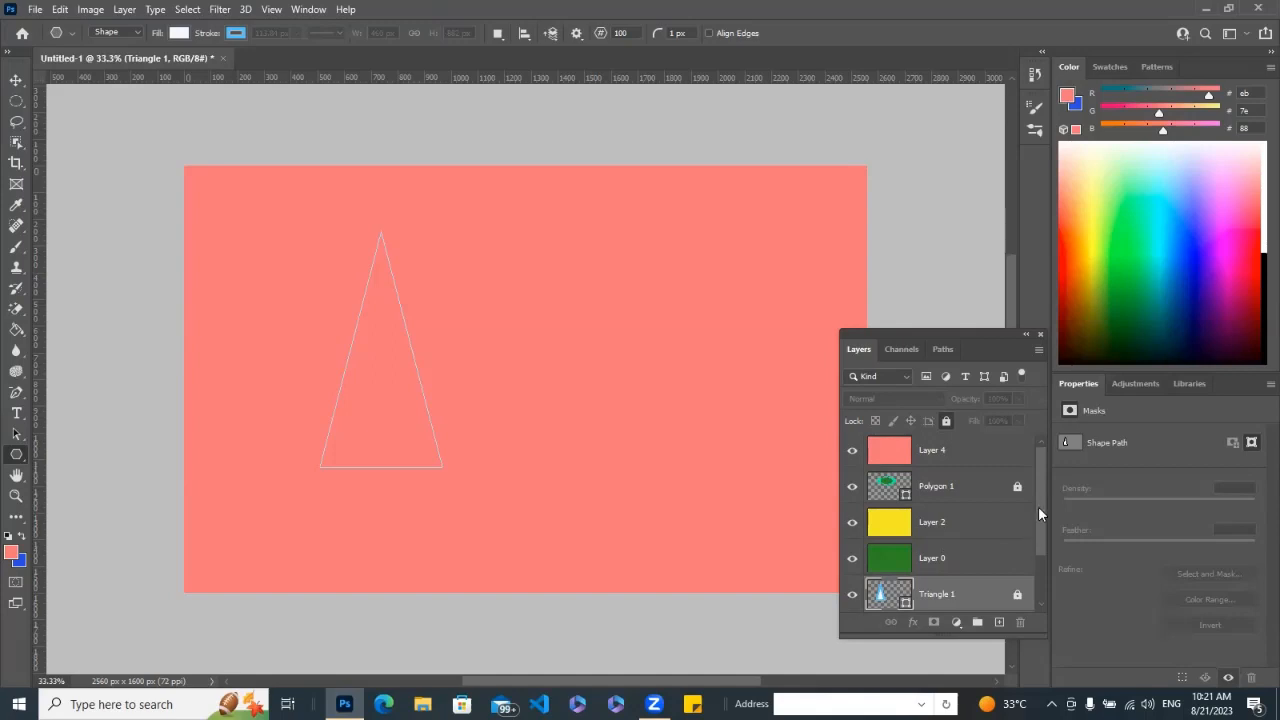
pyautogui.moveTo(1038, 508); pyautogui.dragTo(1046, 549)
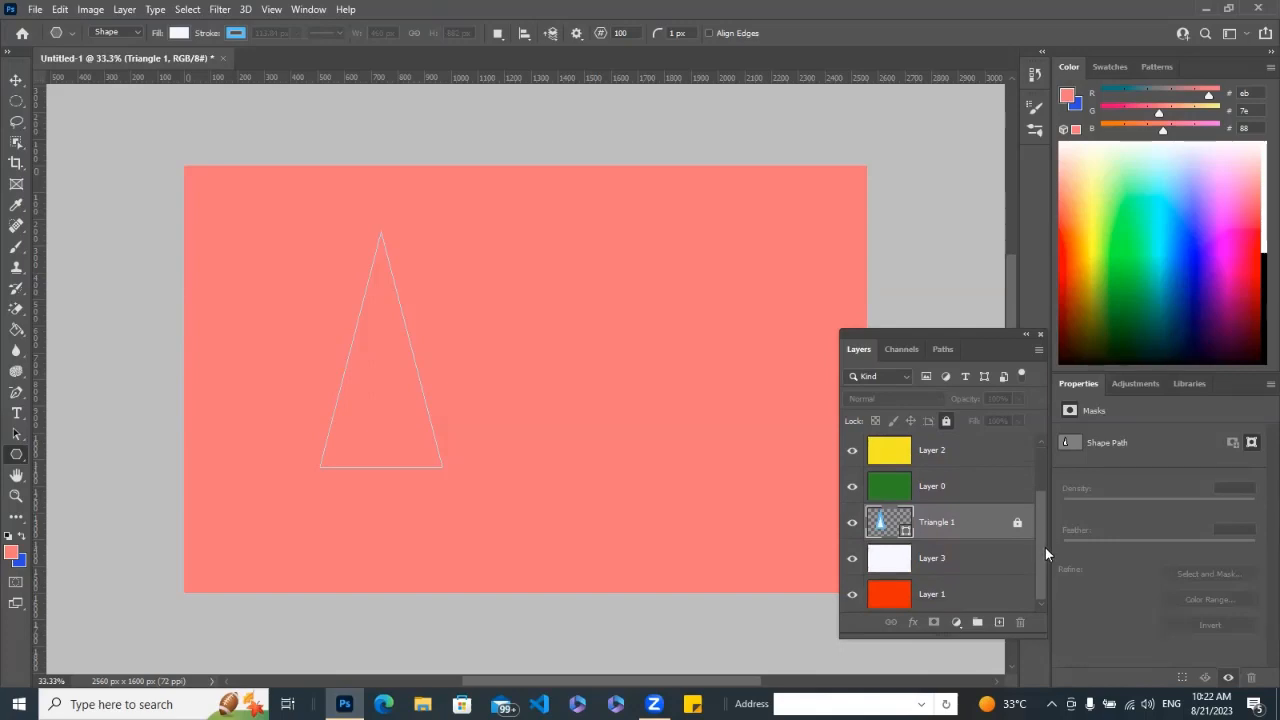
pyautogui.moveTo(976, 605); pyautogui.dragTo(957, 438)
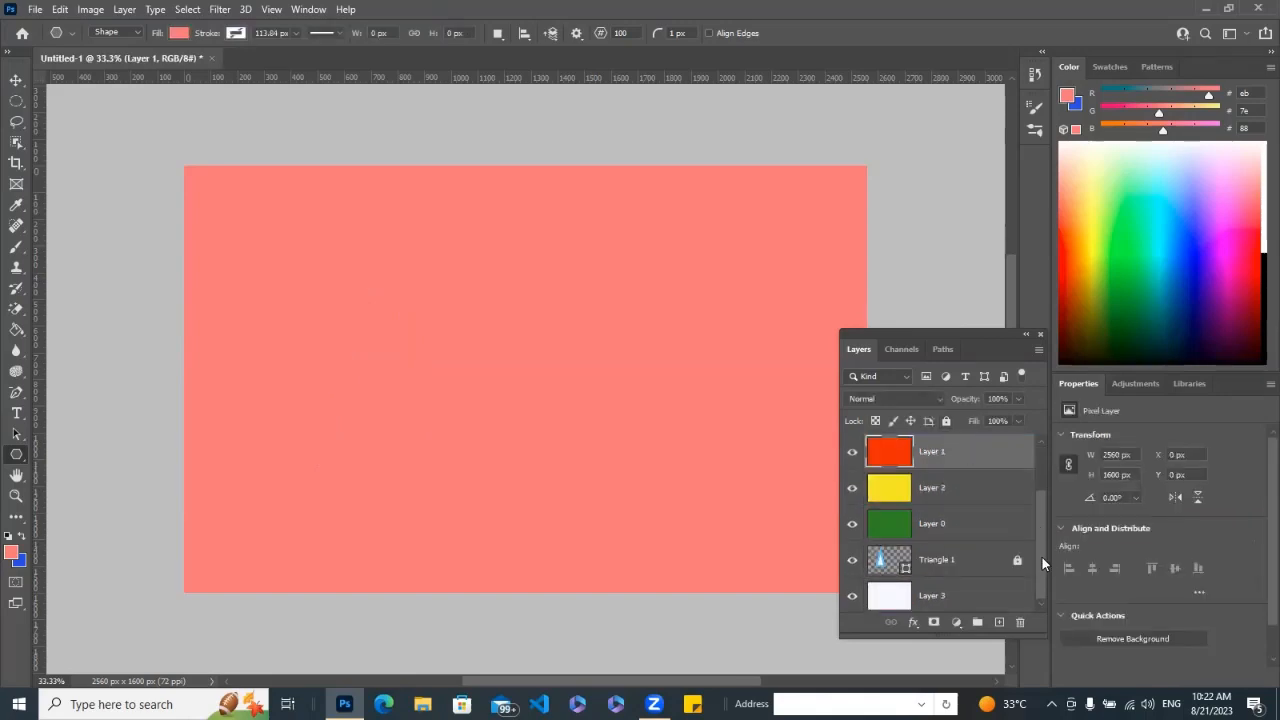
pyautogui.scroll(2, 1000, 515)
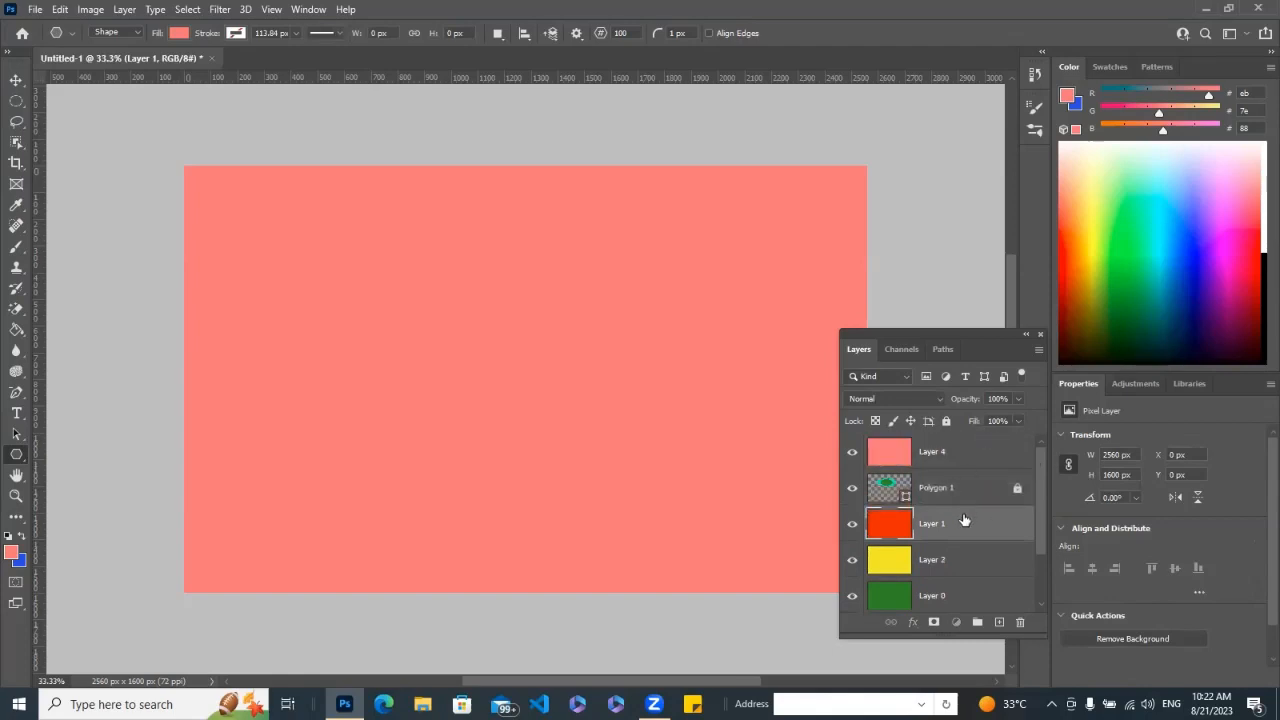
pyautogui.moveTo(966, 523); pyautogui.dragTo(951, 443)
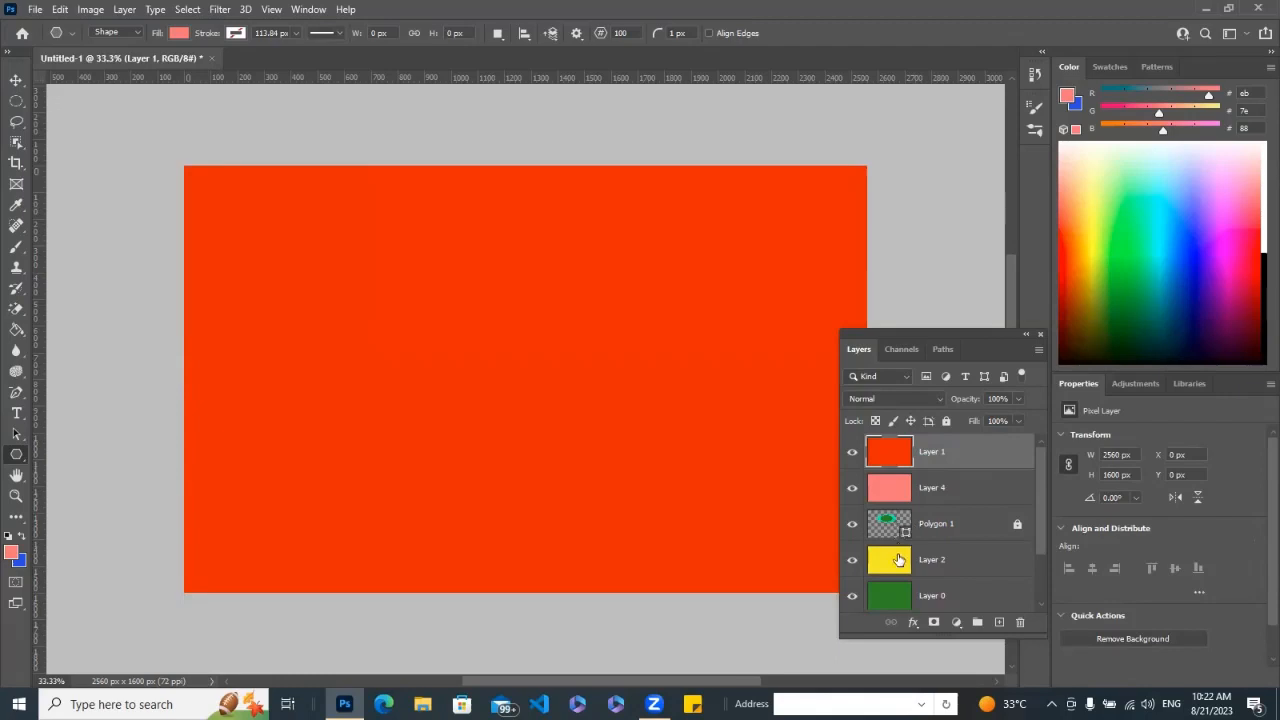
# Move the white Layer 3 from the bottom of the stack to the top, above the red Layer 1.
pyautogui.moveTo(1045, 520); pyautogui.dragTo(1038, 571)
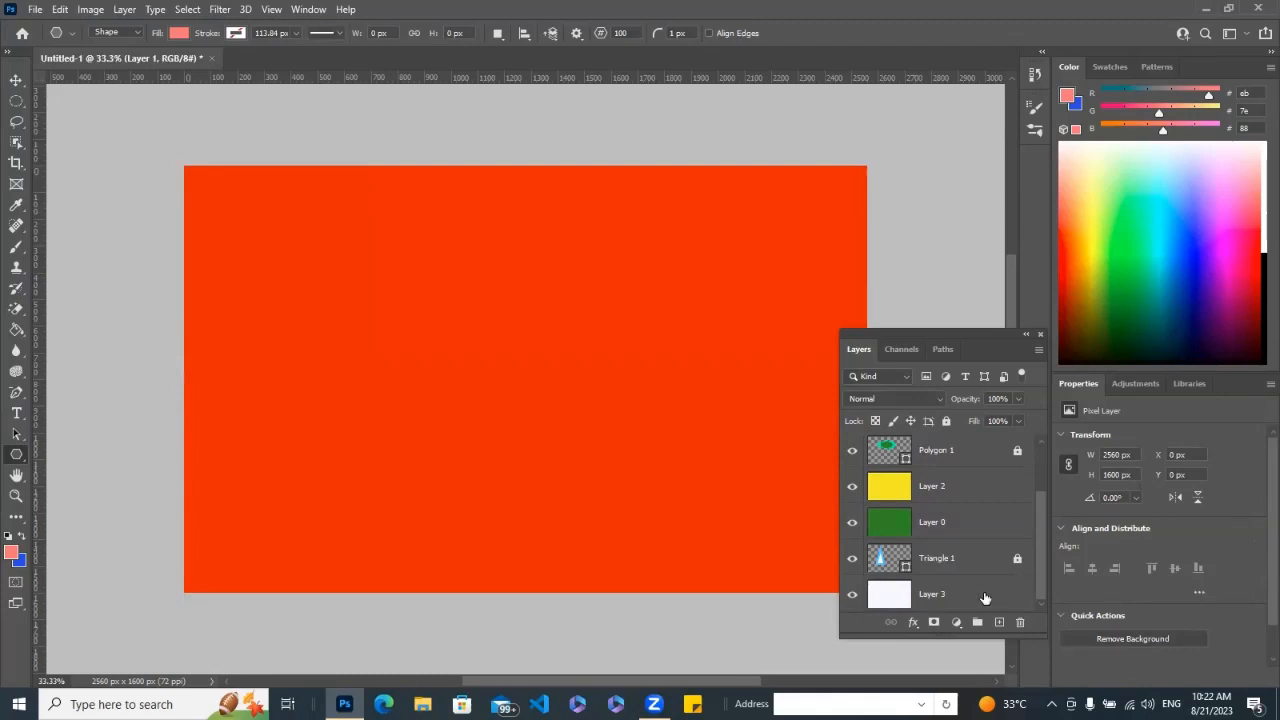
pyautogui.moveTo(985, 598); pyautogui.dragTo(971, 449)
pyautogui.scroll(2, 1040, 544)
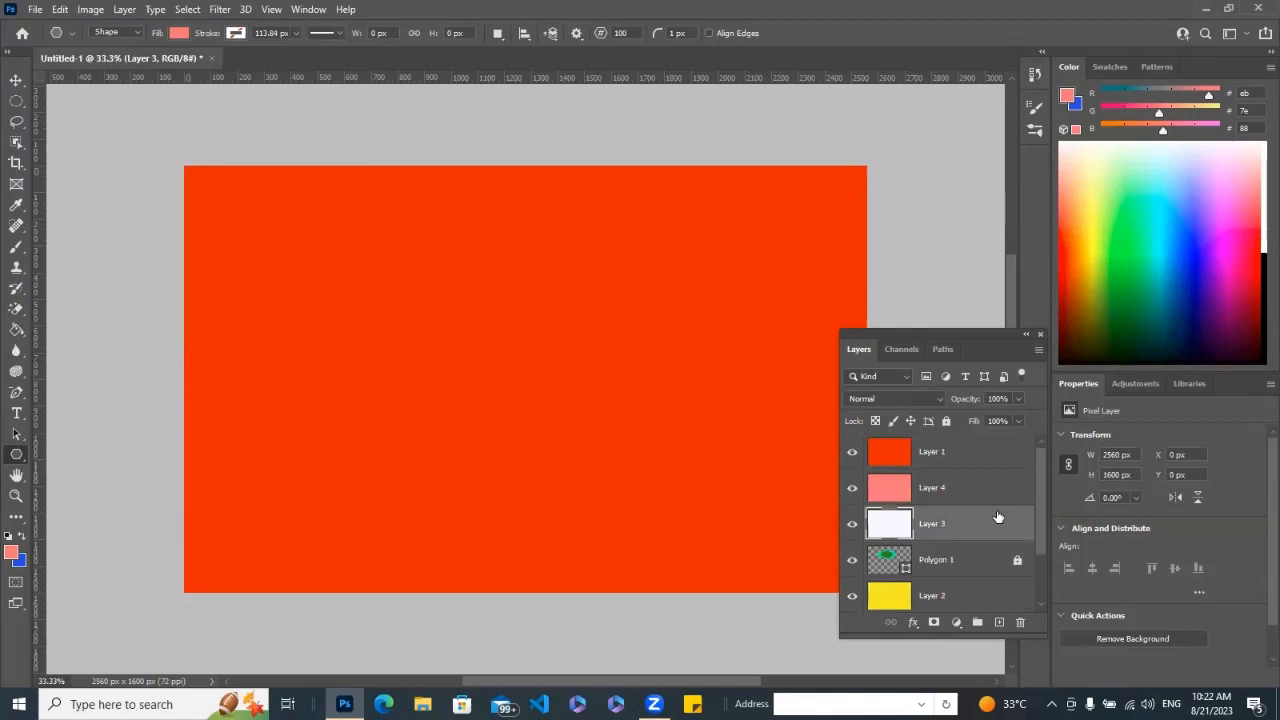
pyautogui.moveTo(995, 441); pyautogui.dragTo(995, 447)
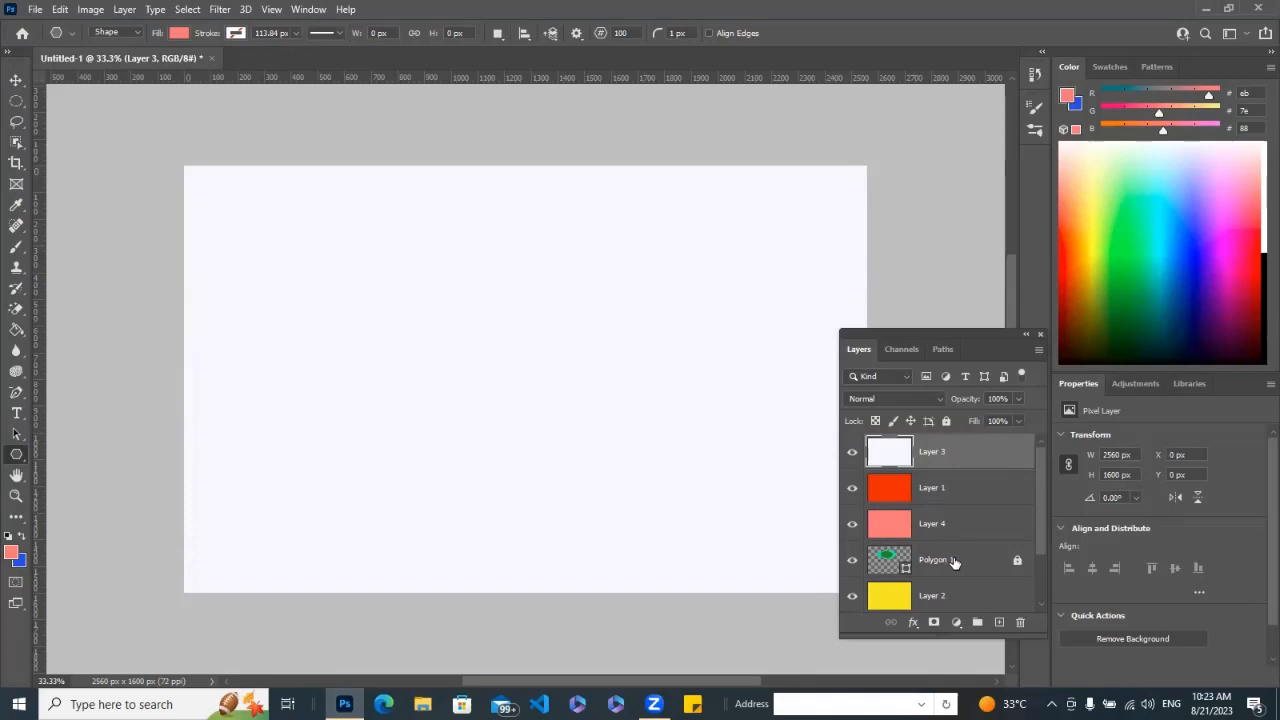
# Bring Triangle 1 above the white Layer 3 and place Polygon 1 on top of it.
pyautogui.moveTo(955, 563); pyautogui.dragTo(955, 421)
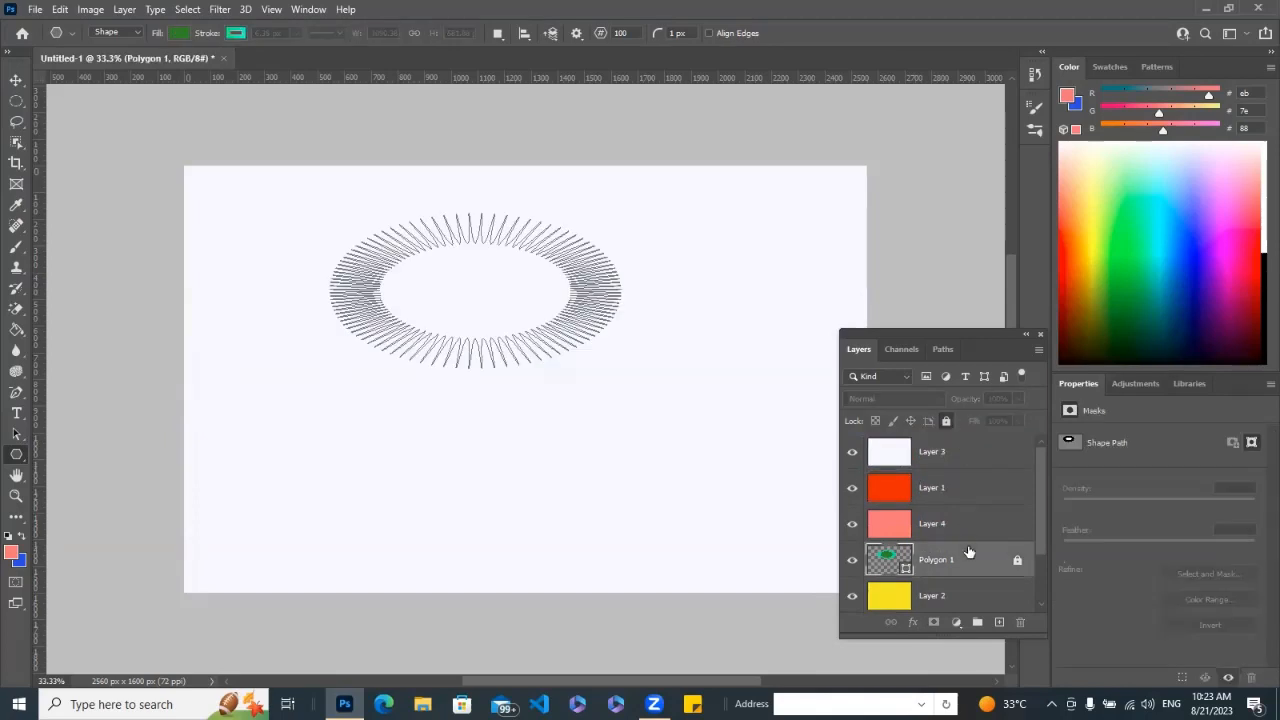
pyautogui.moveTo(968, 563); pyautogui.dragTo(972, 411)
pyautogui.moveTo(1038, 522); pyautogui.dragTo(986, 452)
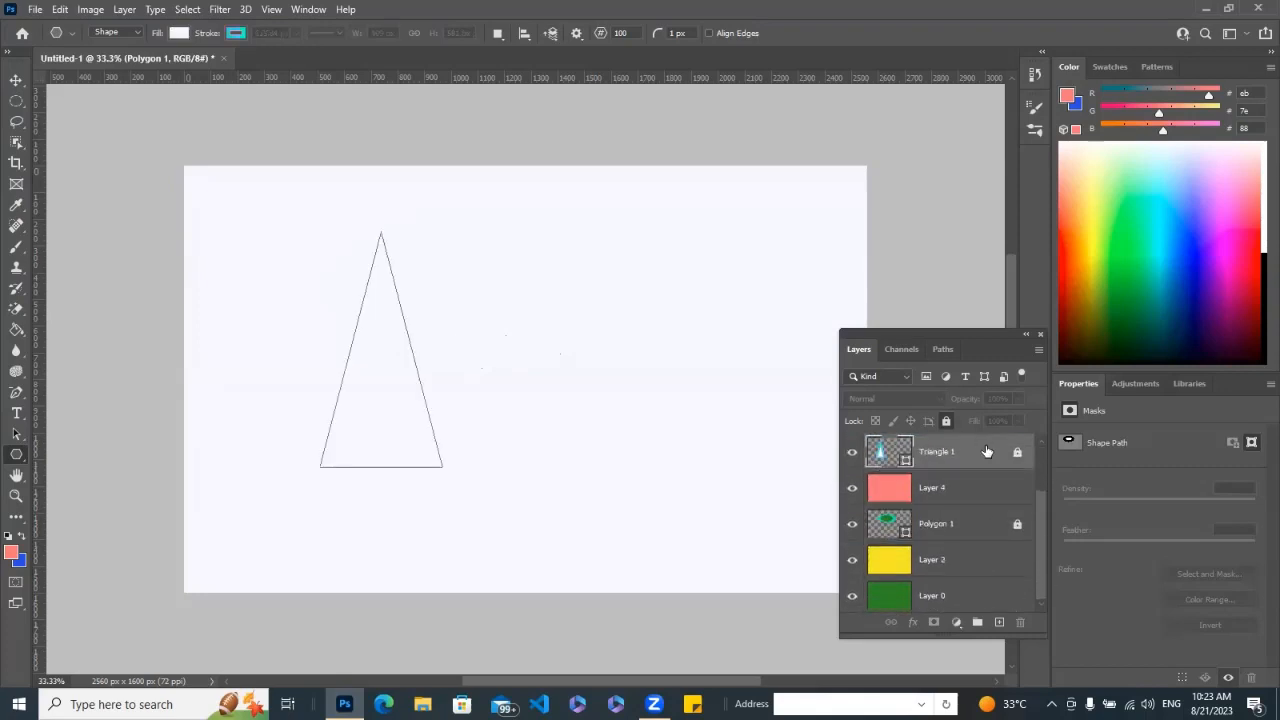
pyautogui.moveTo(1038, 528); pyautogui.dragTo(1024, 421)
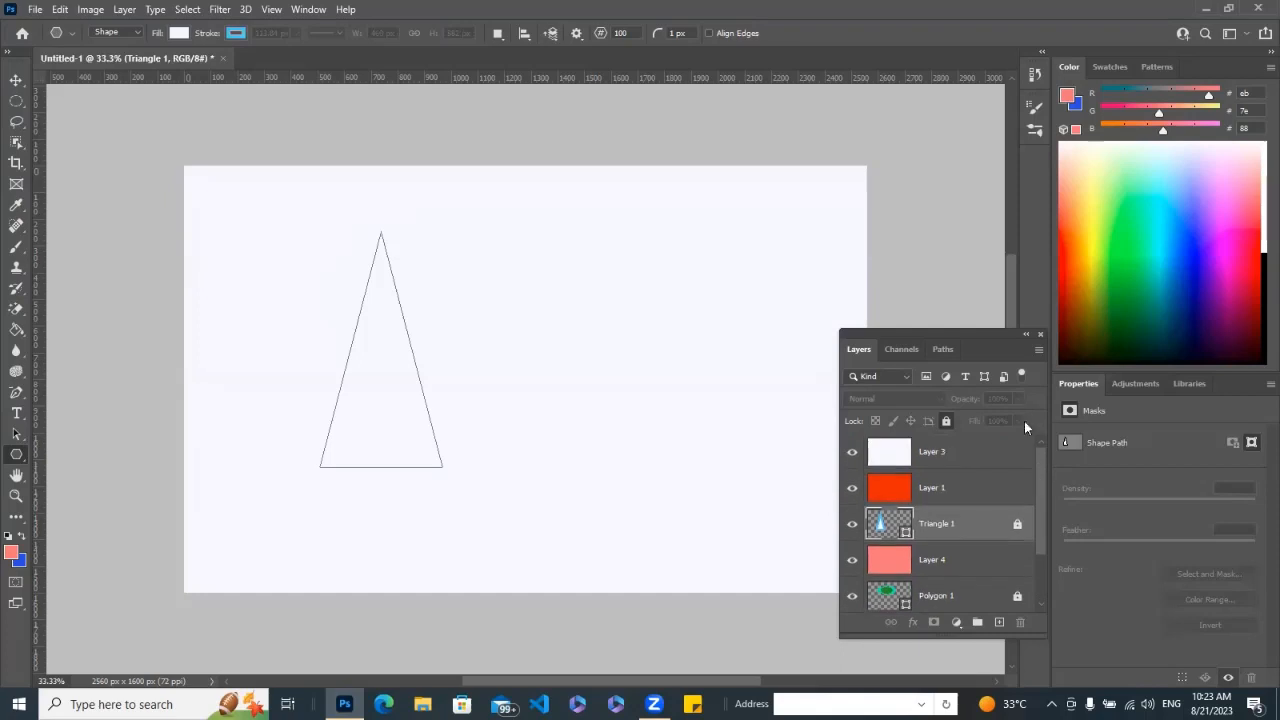
pyautogui.moveTo(977, 521); pyautogui.dragTo(965, 443)
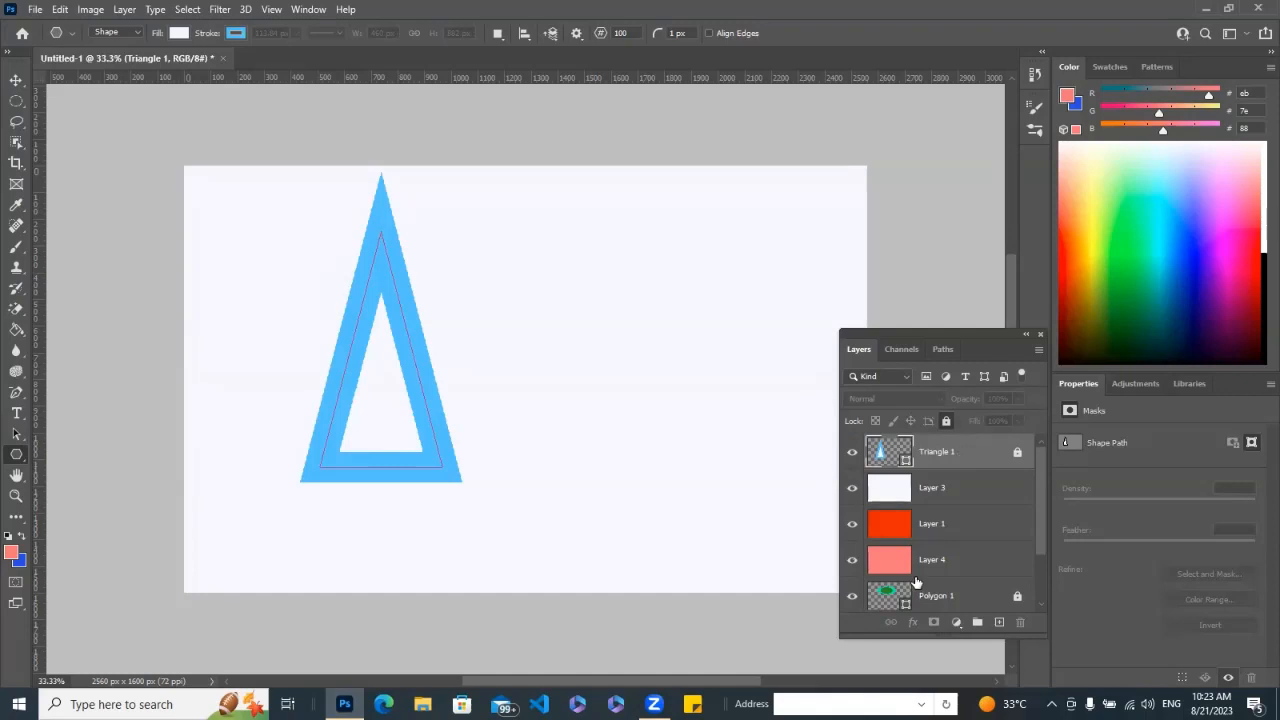
pyautogui.moveTo(958, 597); pyautogui.dragTo(973, 454)
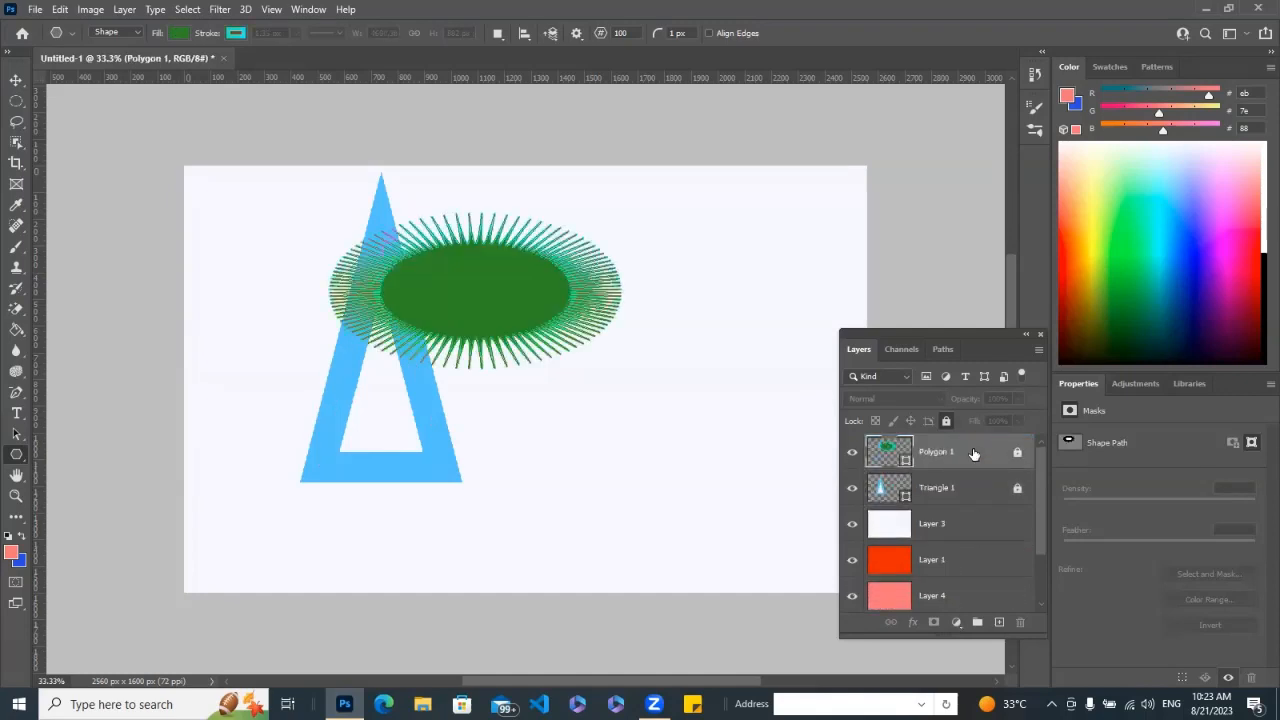